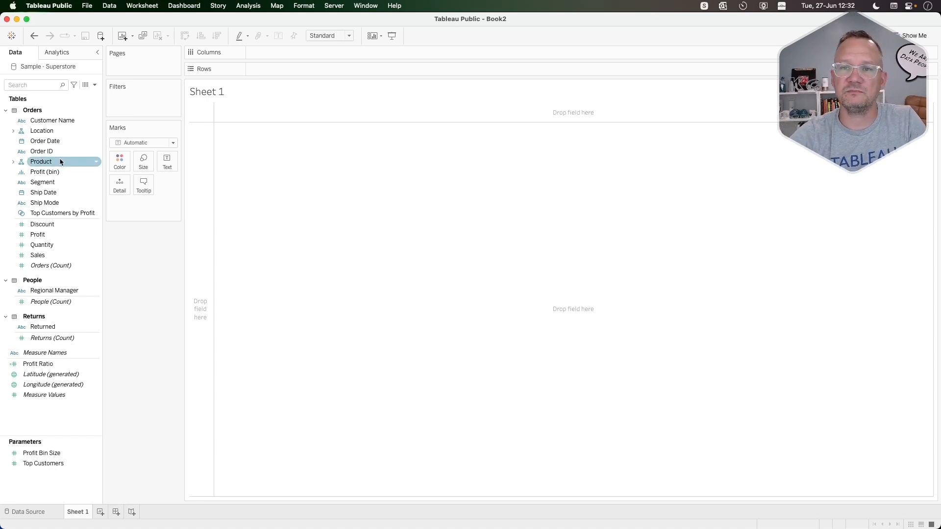
# - Plot Sales as rows against Order Date as columns, with the date at the continuous Week Number level
pyautogui.click(41, 143)
pyautogui.moveTo(41, 144); pyautogui.dragTo(288, 55)
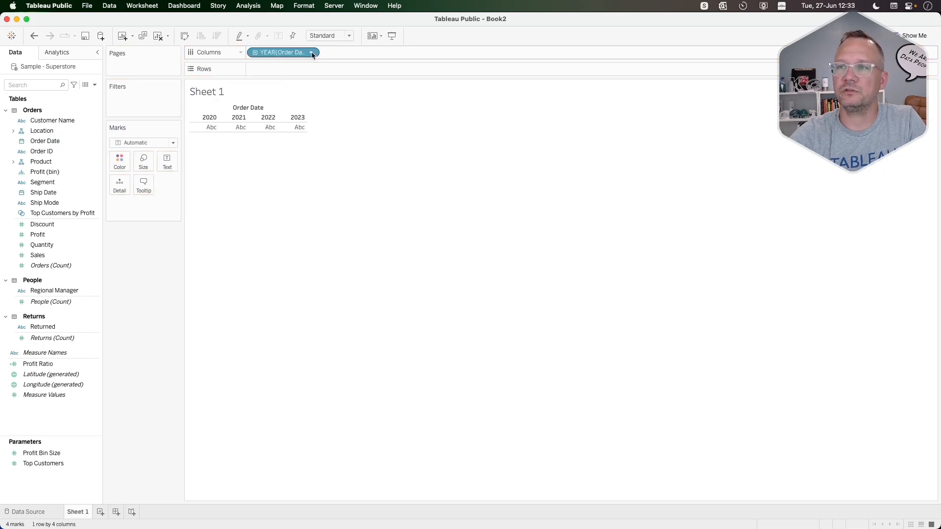
pyautogui.click(312, 53)
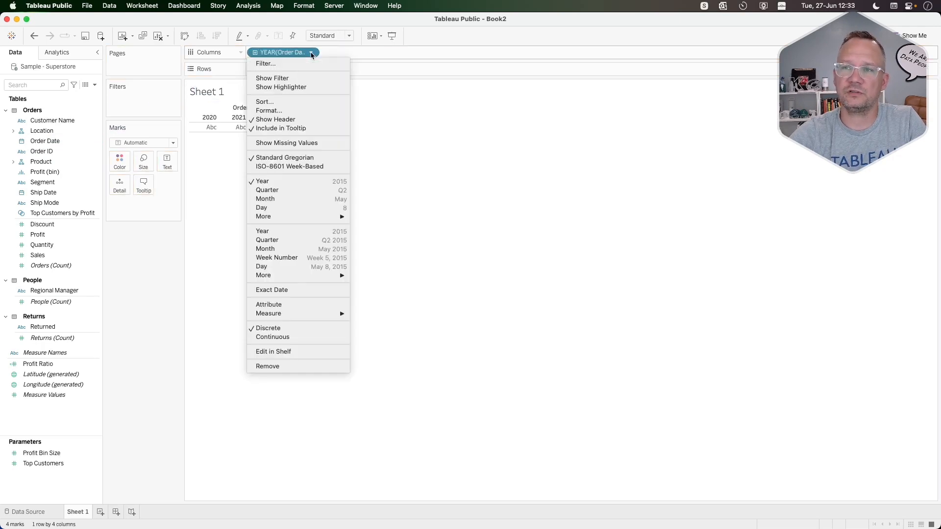
pyautogui.click(301, 257)
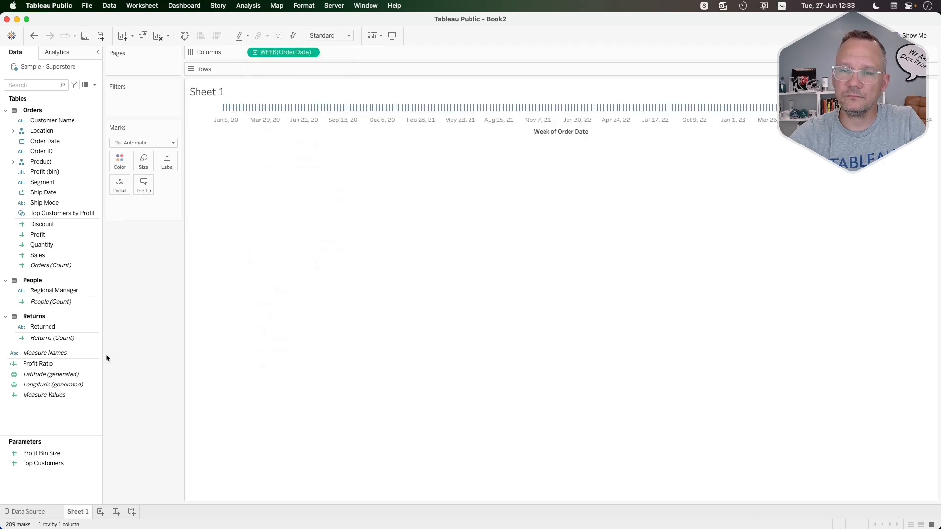
pyautogui.click(66, 255)
pyautogui.moveTo(49, 260); pyautogui.dragTo(283, 73)
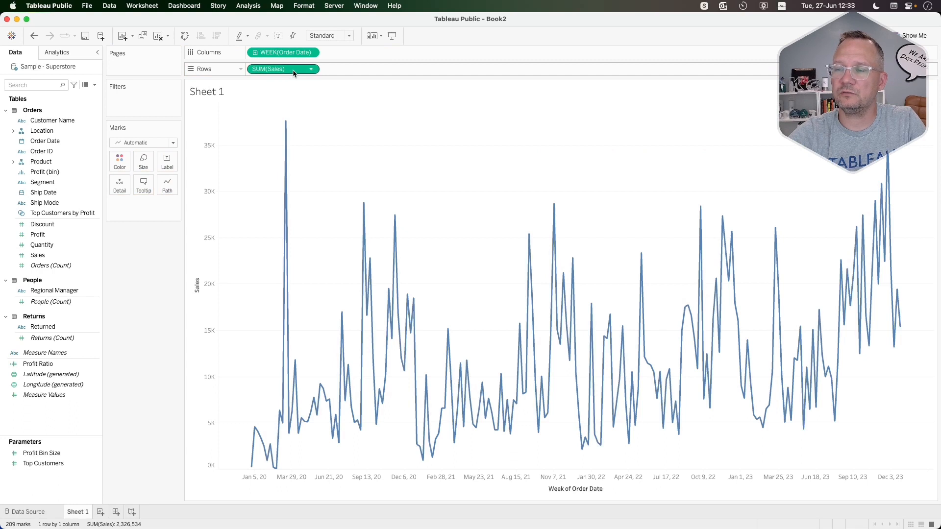
# - Apply the Moving Average quick table calculation to the Sales measure in the rows
pyautogui.click(311, 70)
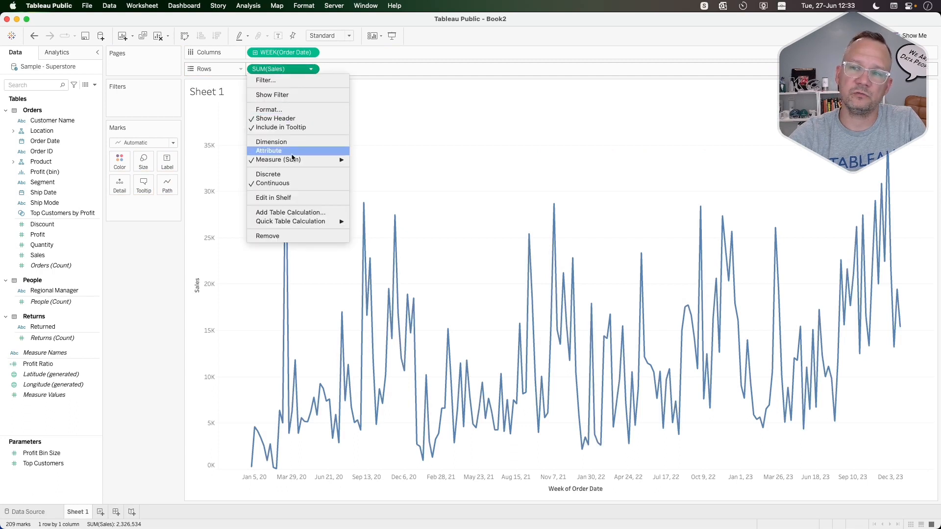
pyautogui.moveTo(289, 222)
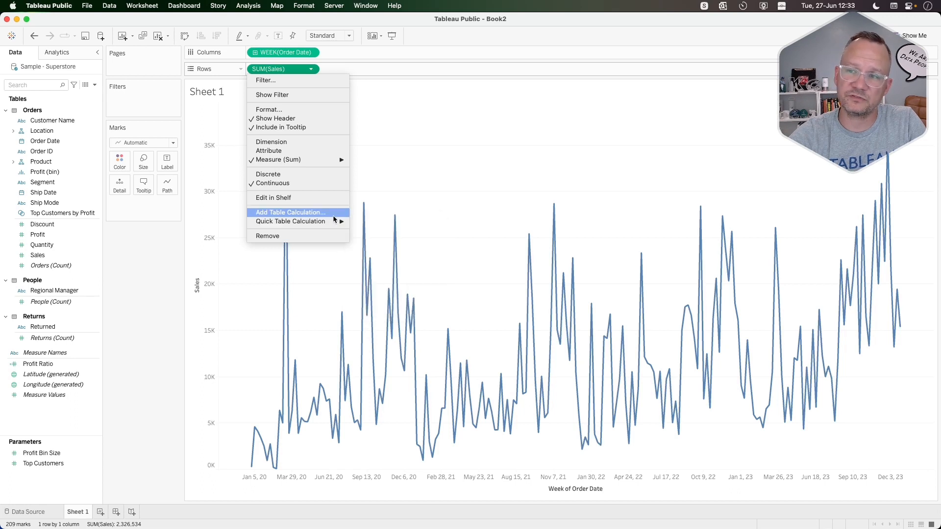
pyautogui.moveTo(319, 223)
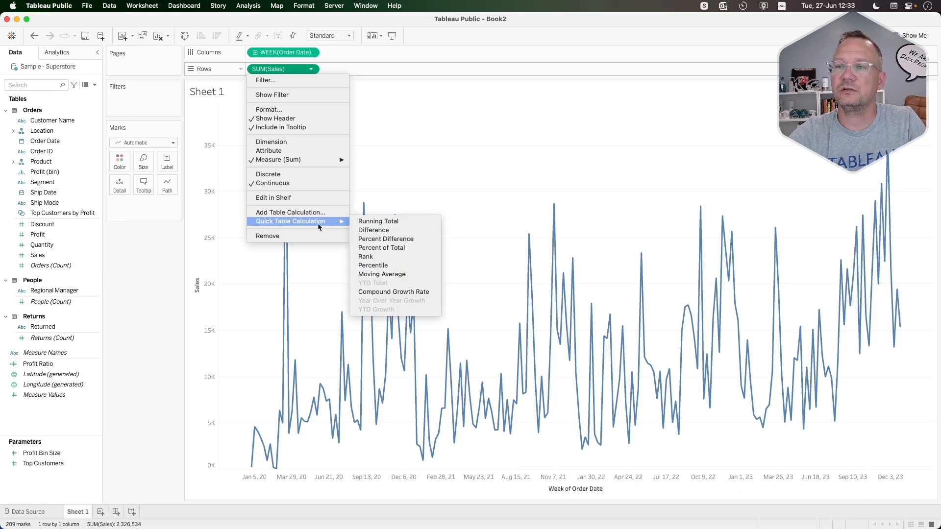
pyautogui.click(402, 275)
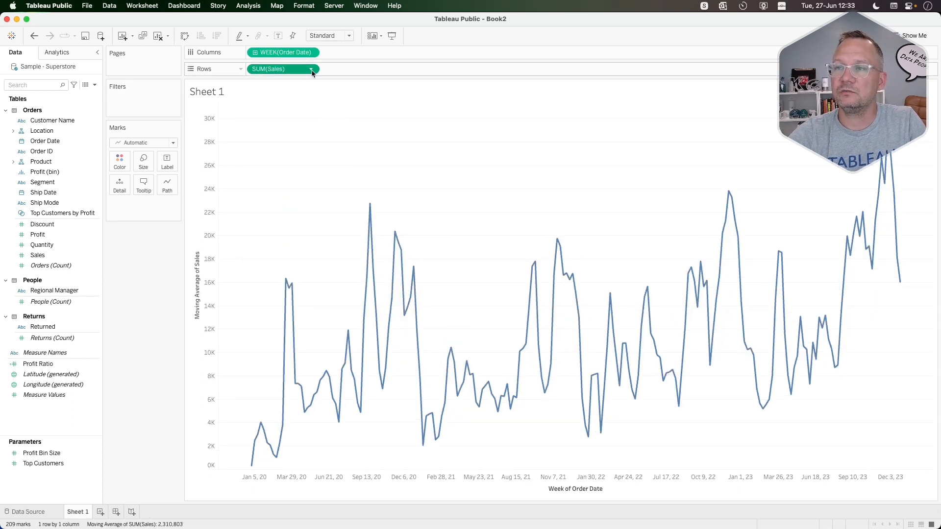
# - Edit the Sales table calculation so the moving average uses the previous 5 values
pyautogui.click(312, 71)
pyautogui.click(301, 224)
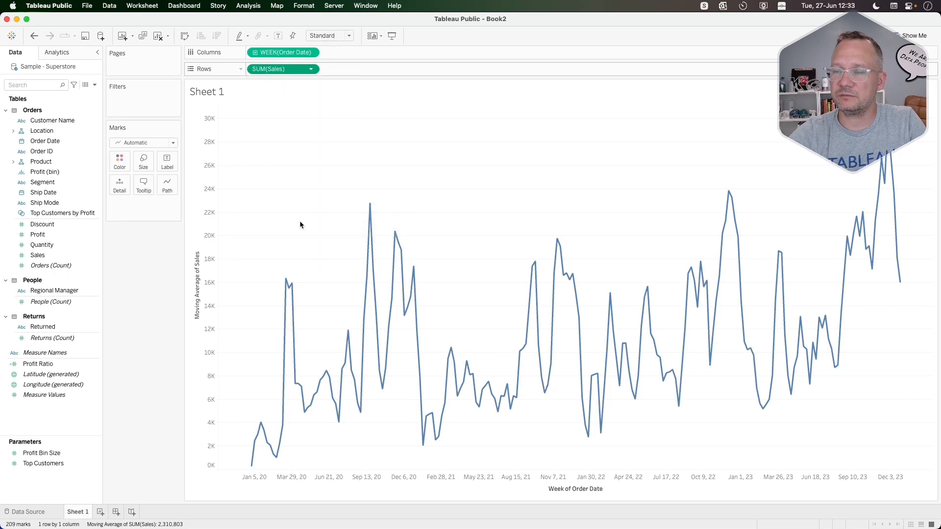
pyautogui.click(502, 202)
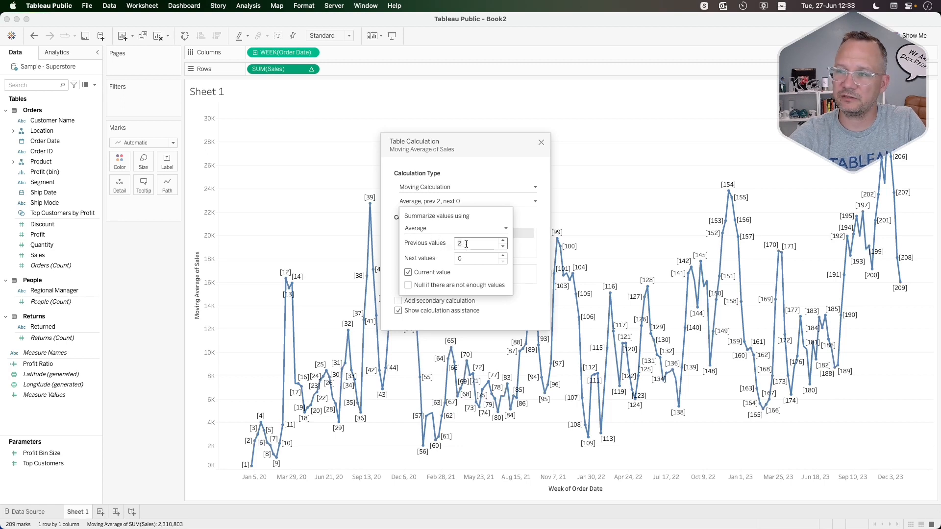
pyautogui.press('BackSpace')
pyautogui.write('5')
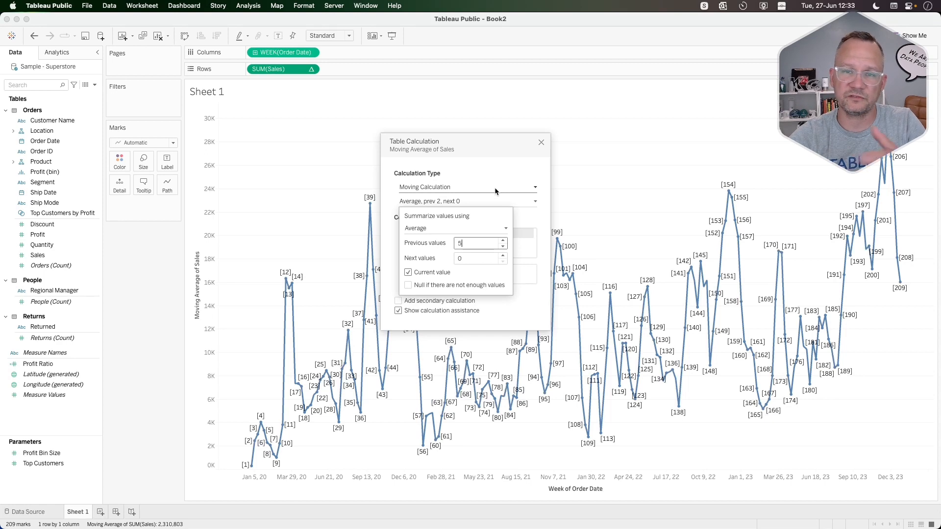
pyautogui.click(541, 142)
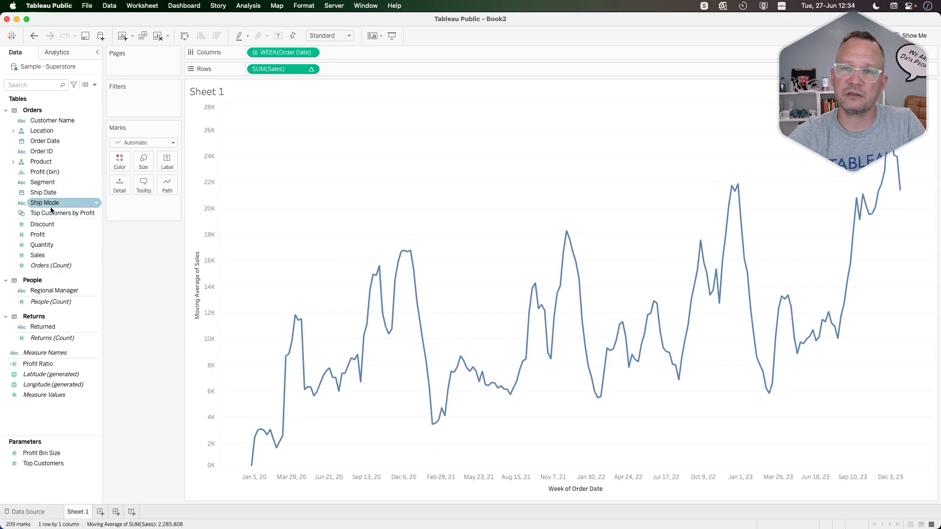
# - Split the chart into one row per product Category, placed ahead of the Sales measure
pyautogui.click(12, 162)
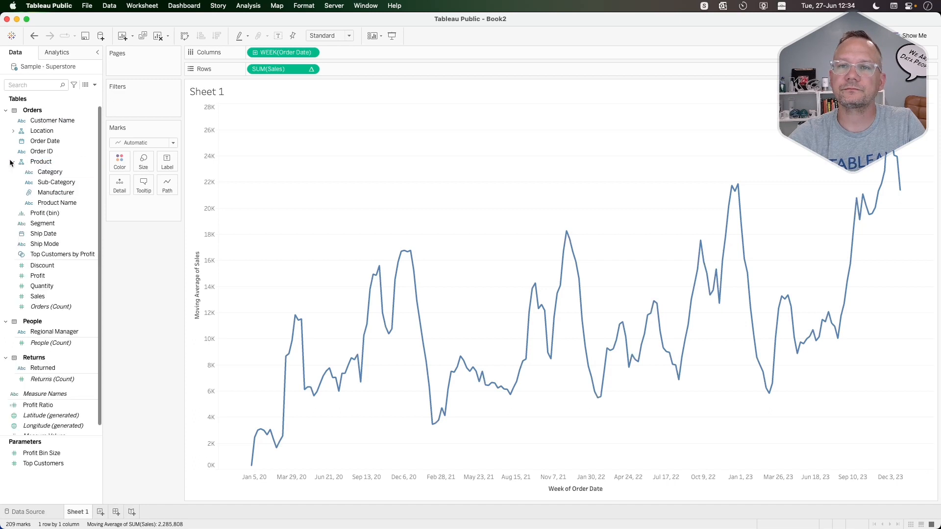
pyautogui.moveTo(48, 172); pyautogui.dragTo(246, 70)
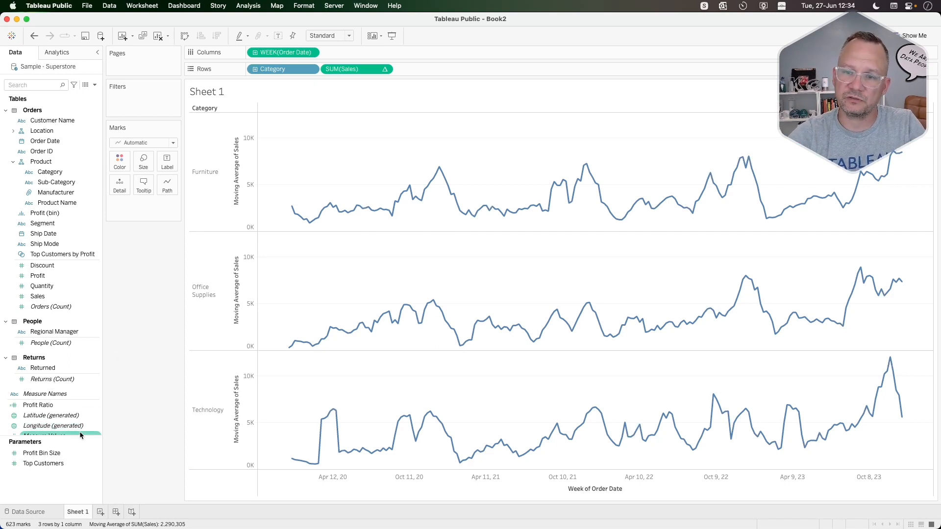
# - Start a new parameter named Anchor Date with the data type Date
pyautogui.moveTo(78, 438); pyautogui.dragTo(74, 295)
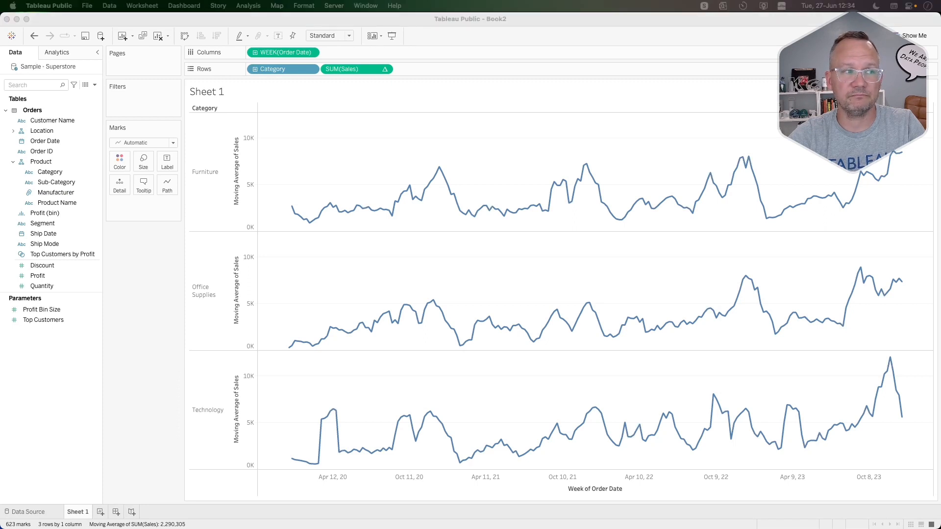
pyautogui.rightClick(31, 383)
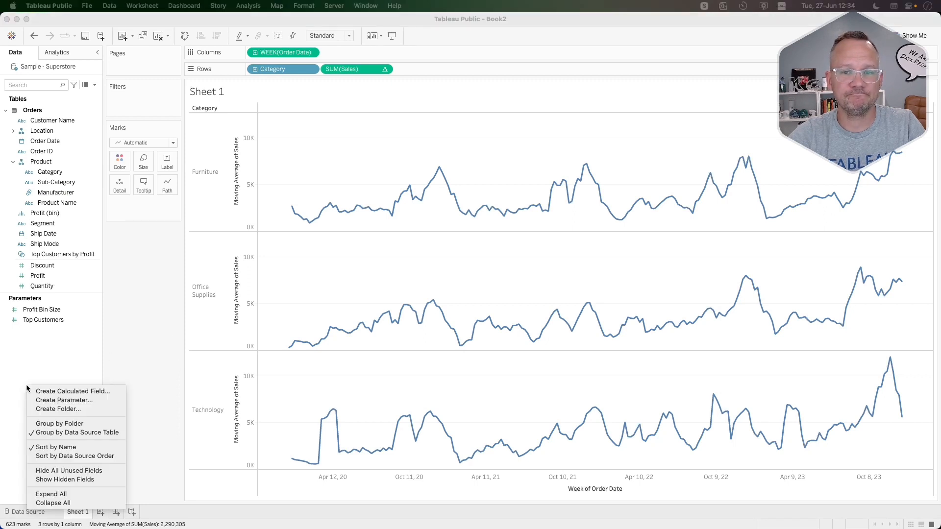
pyautogui.click(65, 399)
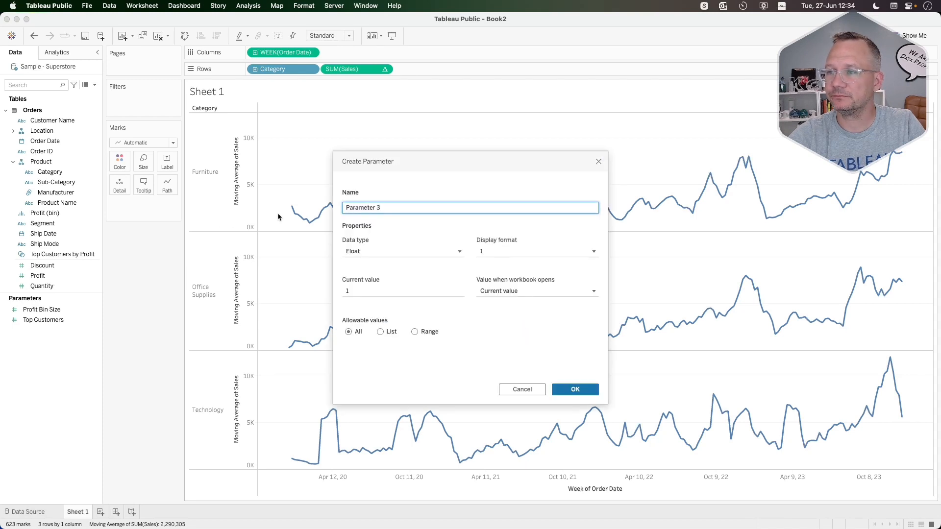
pyautogui.tripleClick(391, 207)
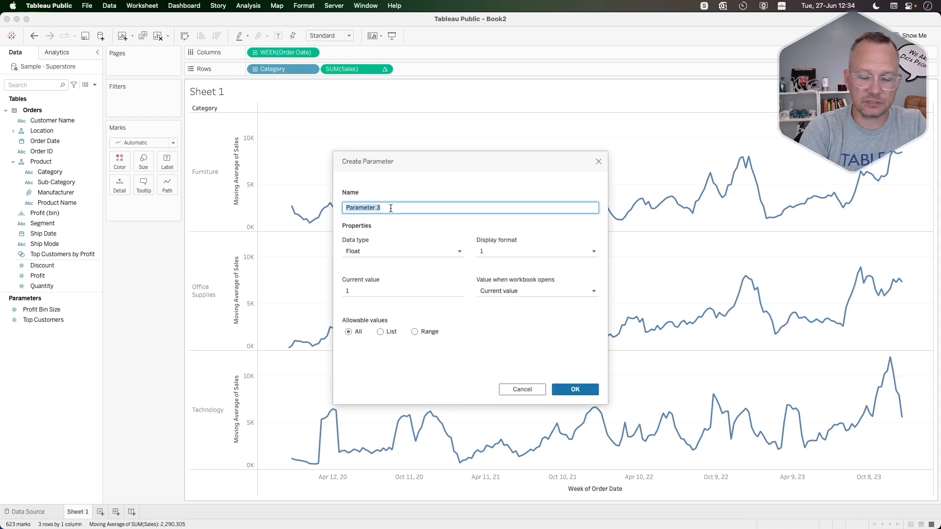
pyautogui.write('Anchor Date')
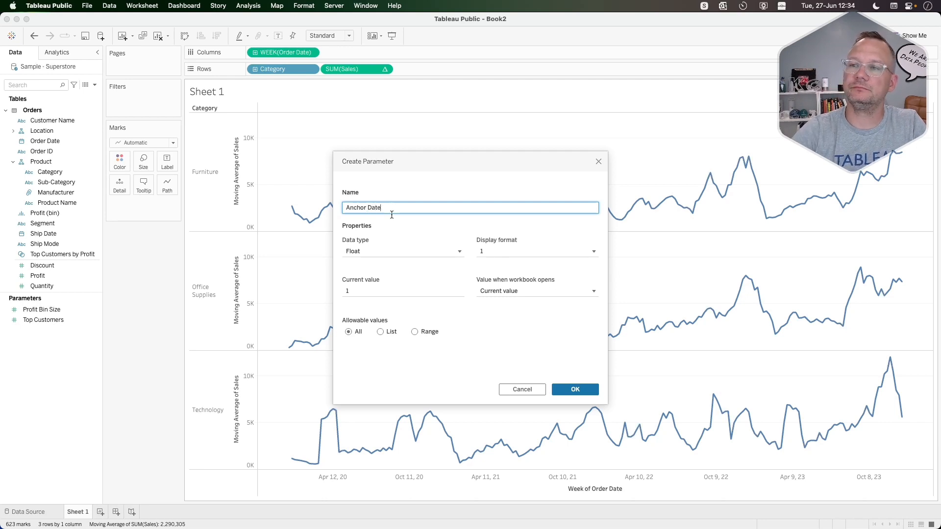
pyautogui.click(378, 251)
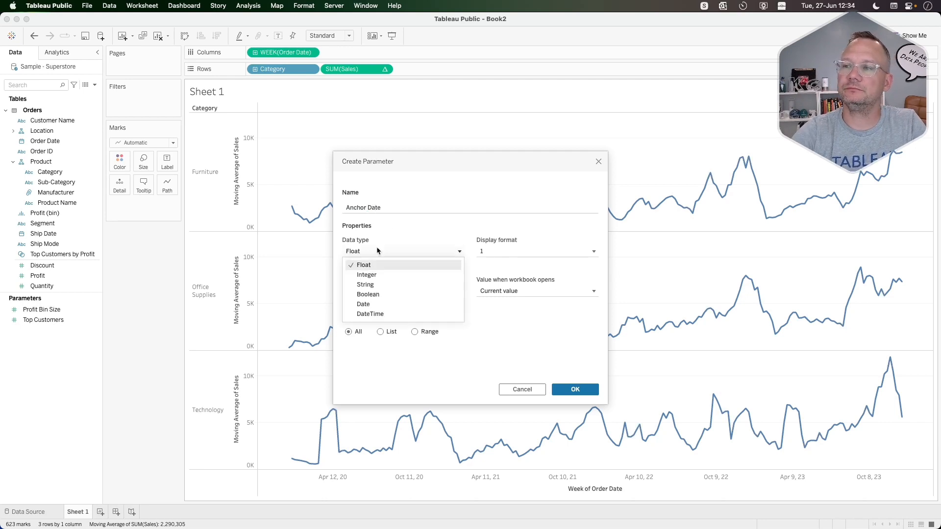
pyautogui.click(369, 305)
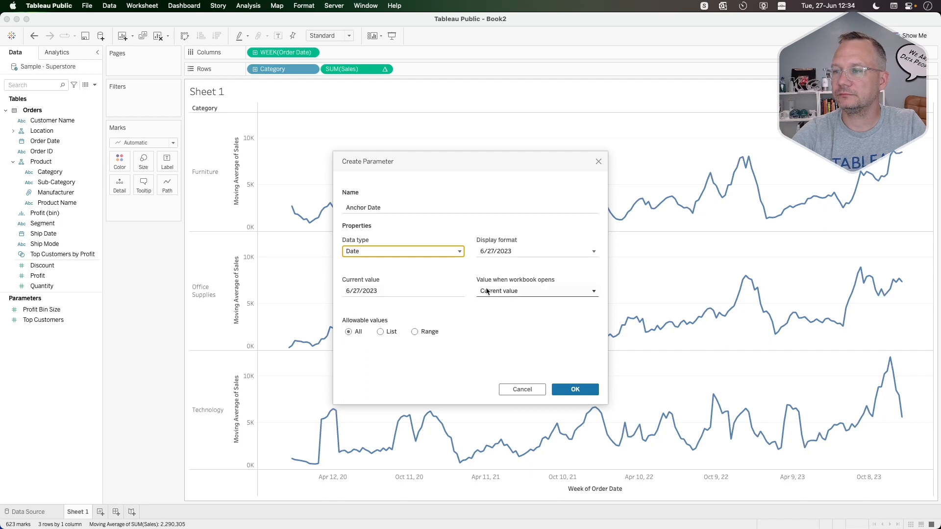
# - Set the Anchor Date parameter's current value to 12/12/2021 and create the parameter
pyautogui.click(381, 290)
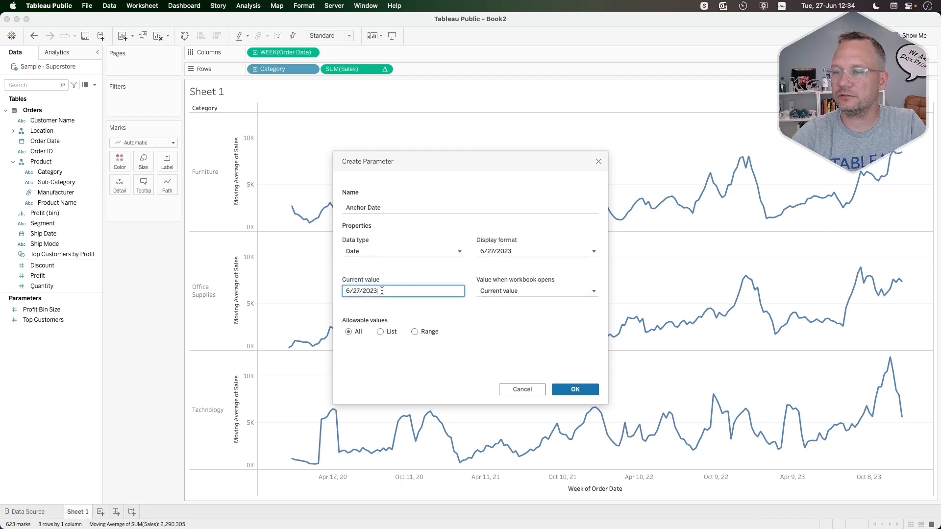
pyautogui.tripleClick(352, 291)
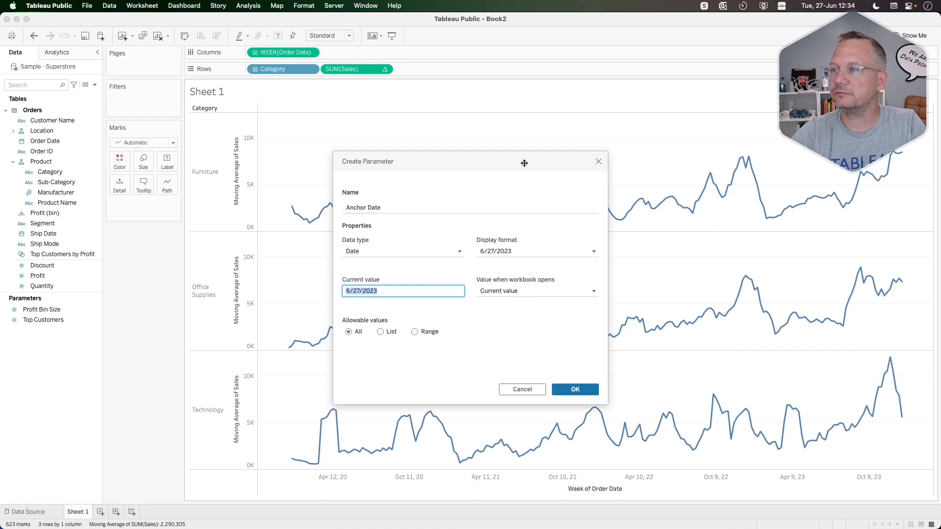
pyautogui.moveTo(523, 160); pyautogui.dragTo(364, 132)
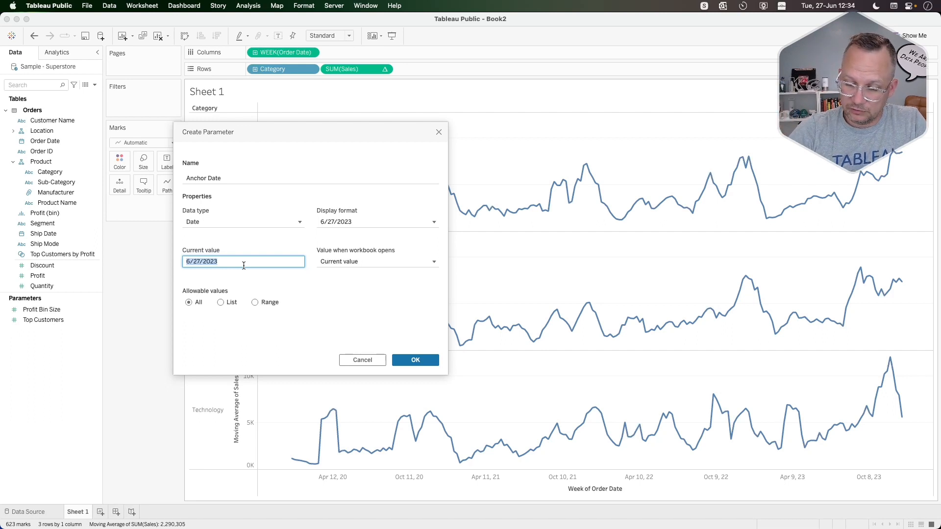
pyautogui.write('12/')
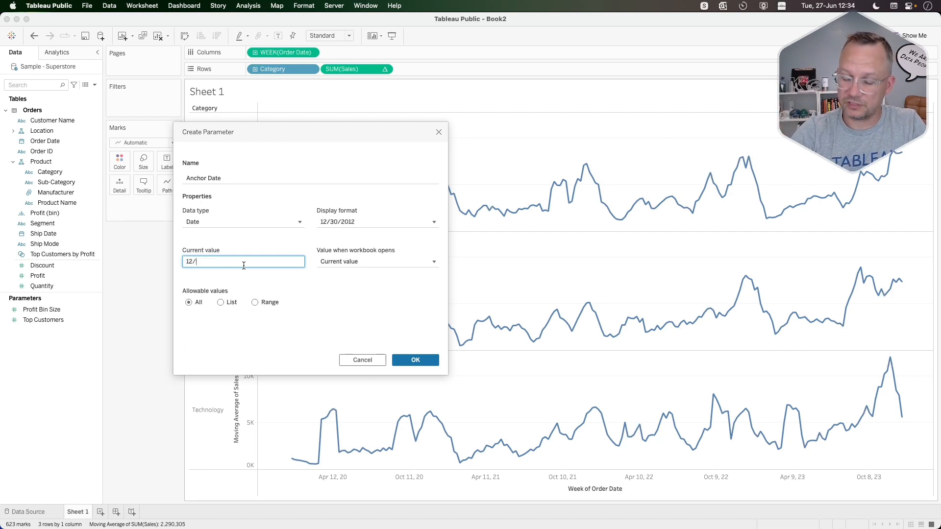
pyautogui.write('12/20')
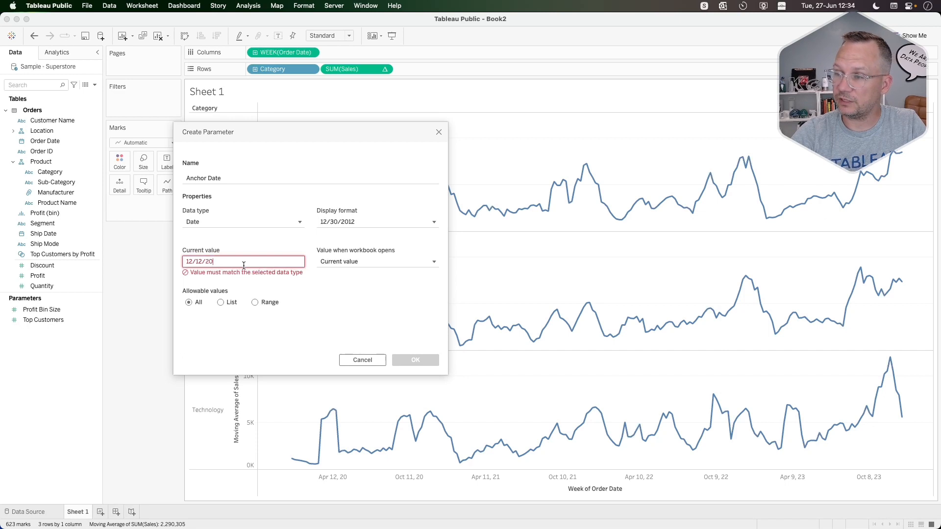
pyautogui.write('20')
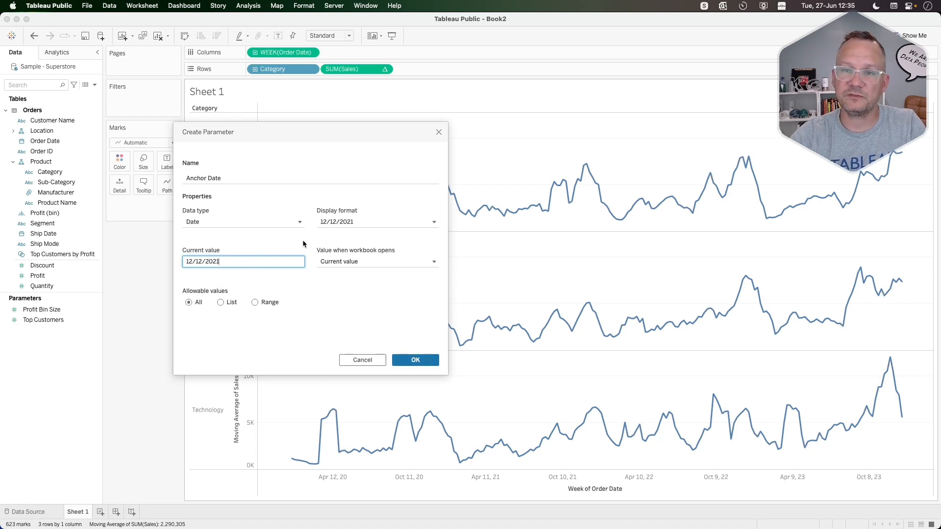
pyautogui.click(391, 362)
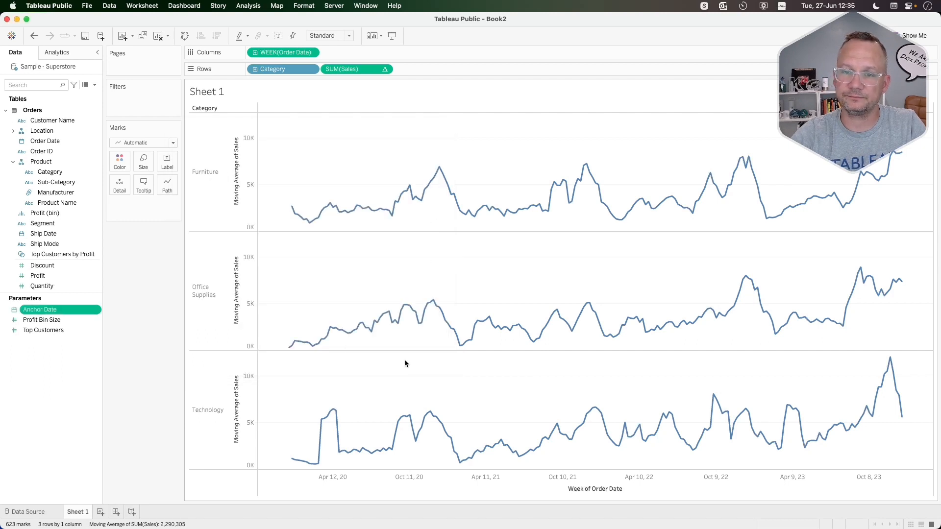
# - Start a second parameter named Comparison Date with the data type Date
pyautogui.rightClick(38, 373)
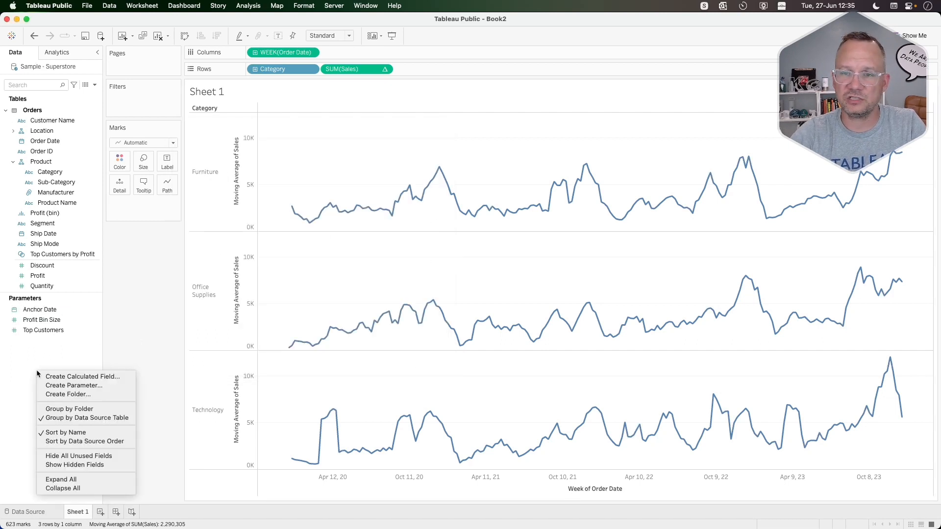
pyautogui.click(73, 385)
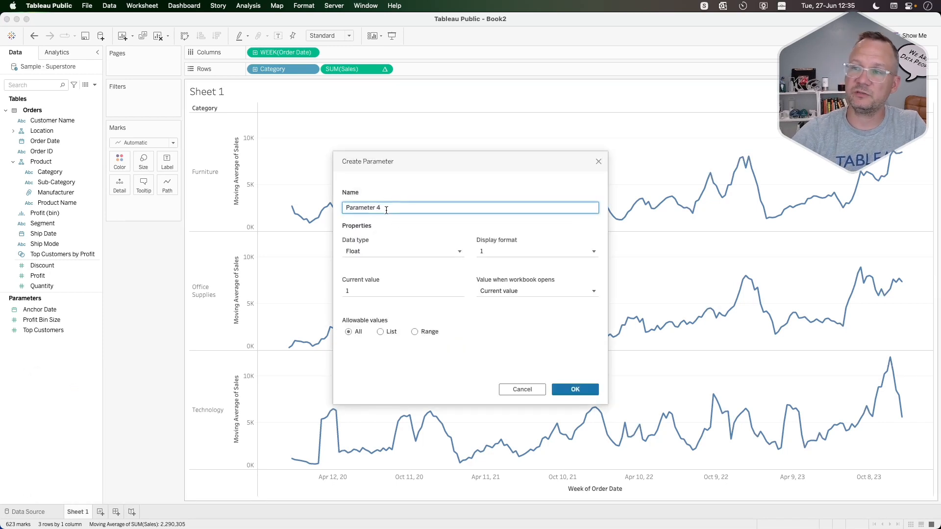
pyautogui.tripleClick(386, 210)
pyautogui.write('Comparison')
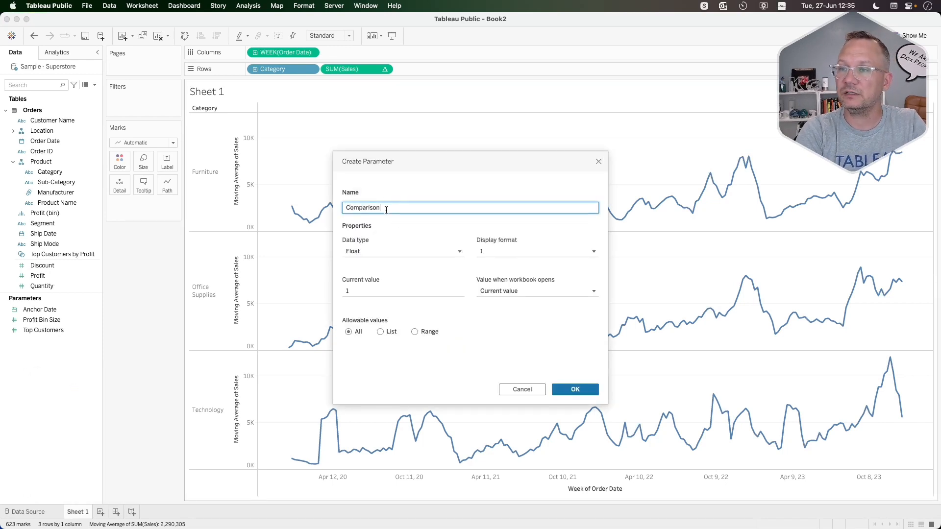
pyautogui.press('Tab')
pyautogui.click(386, 210)
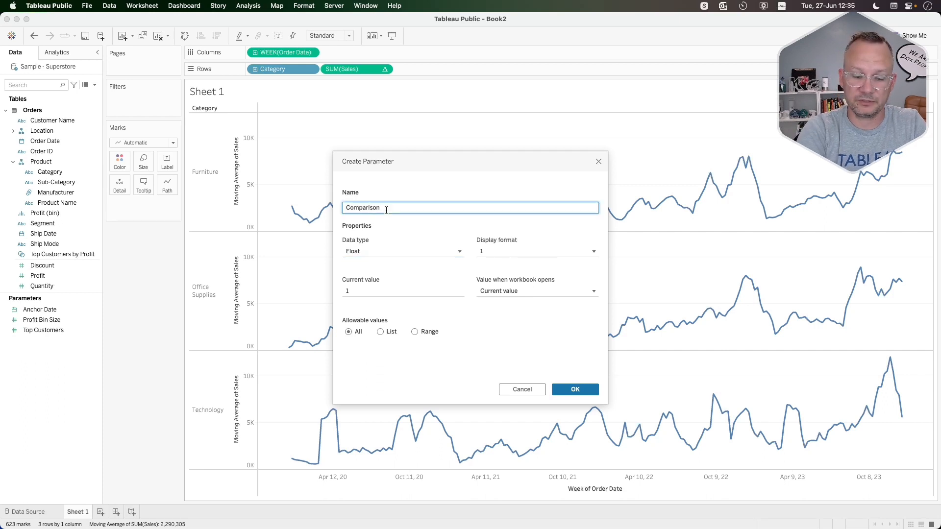
pyautogui.write('Date')
pyautogui.click(373, 251)
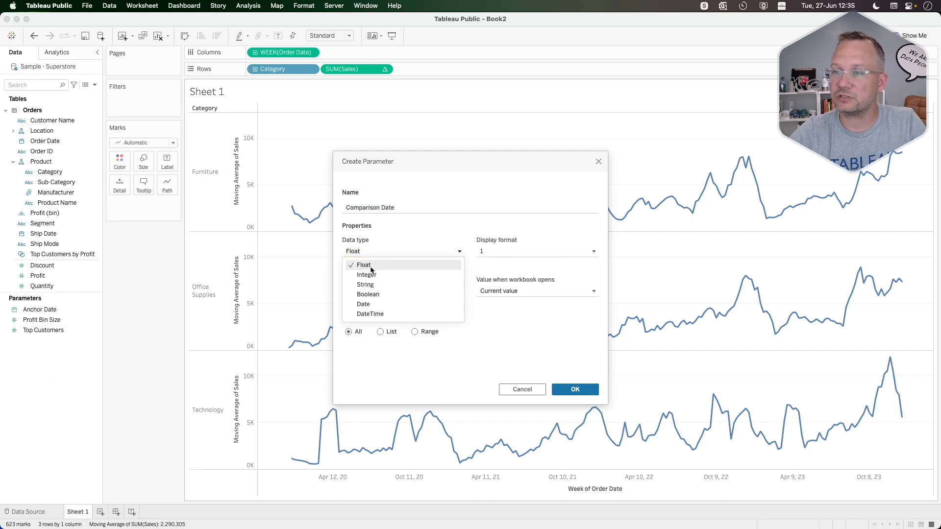
pyautogui.click(368, 305)
# - Set the Comparison Date parameter's current value to 8/24/2020 and create the parameter
pyautogui.click(385, 292)
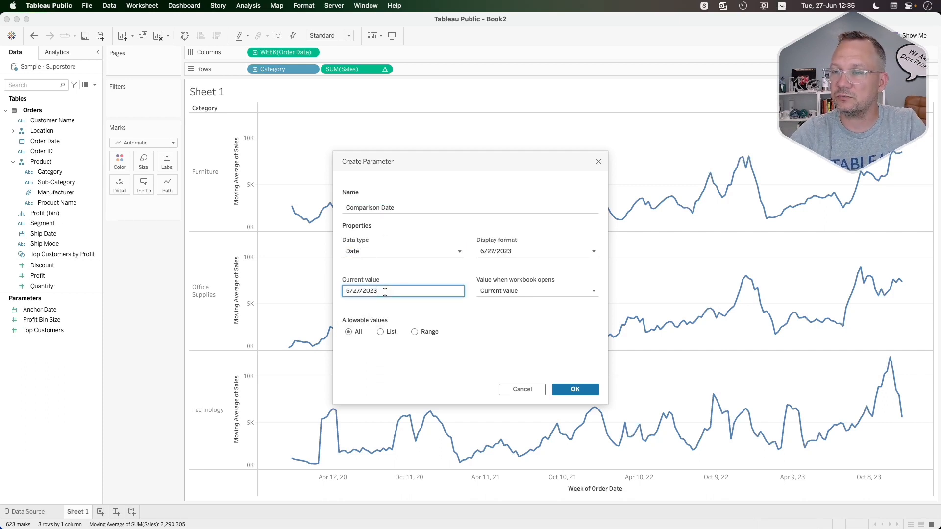
pyautogui.doubleClick(385, 293)
pyautogui.moveTo(385, 292); pyautogui.dragTo(294, 292)
pyautogui.write('8/24/')
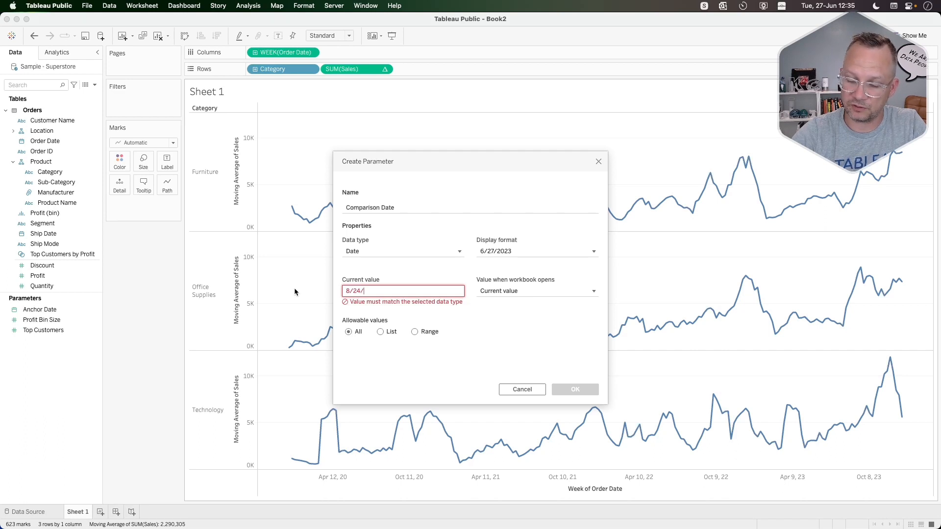
pyautogui.write('2020')
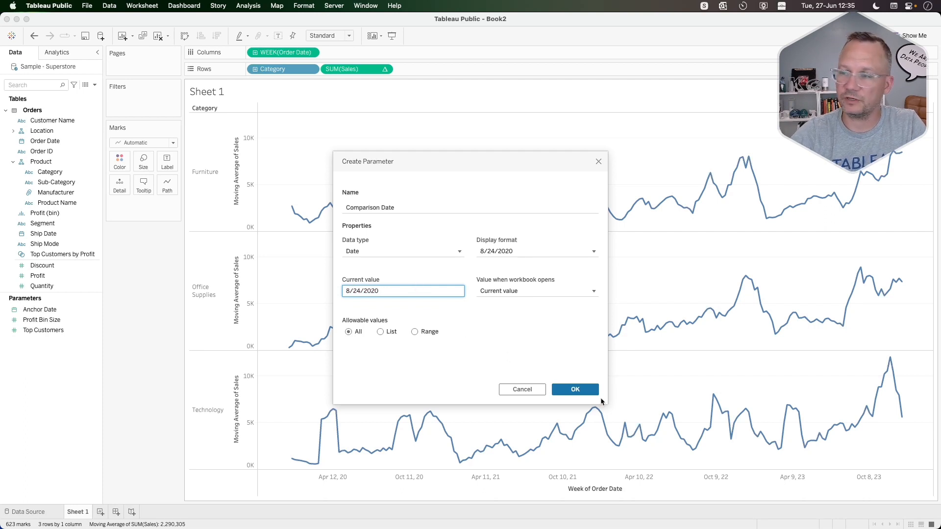
pyautogui.click(576, 392)
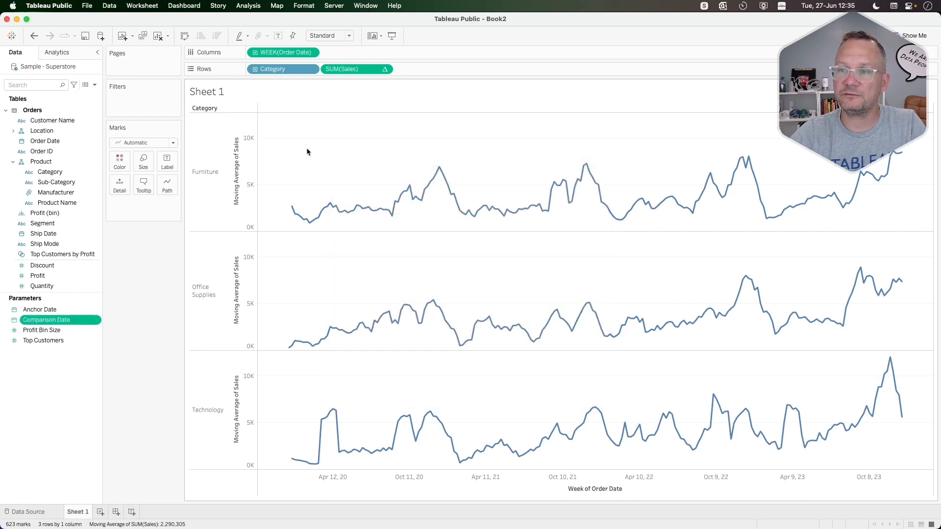
# - Add a per-pane reference line to the Week of Order Date axis with Anchor Date as its value
pyautogui.rightClick(427, 481)
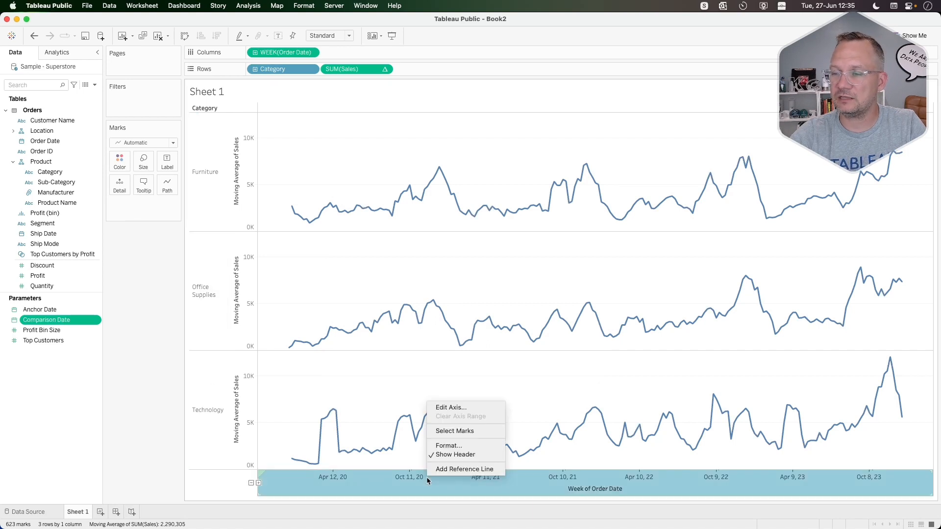
pyautogui.click(457, 468)
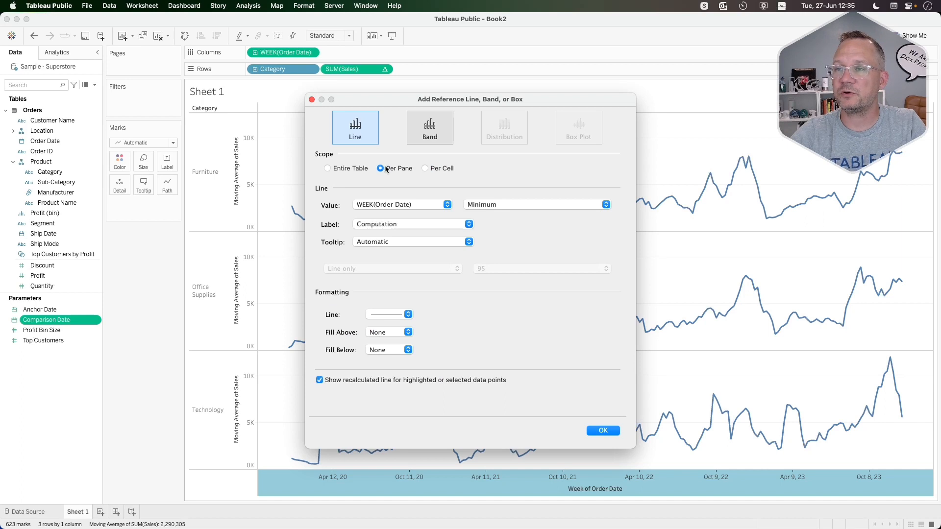
pyautogui.click(405, 206)
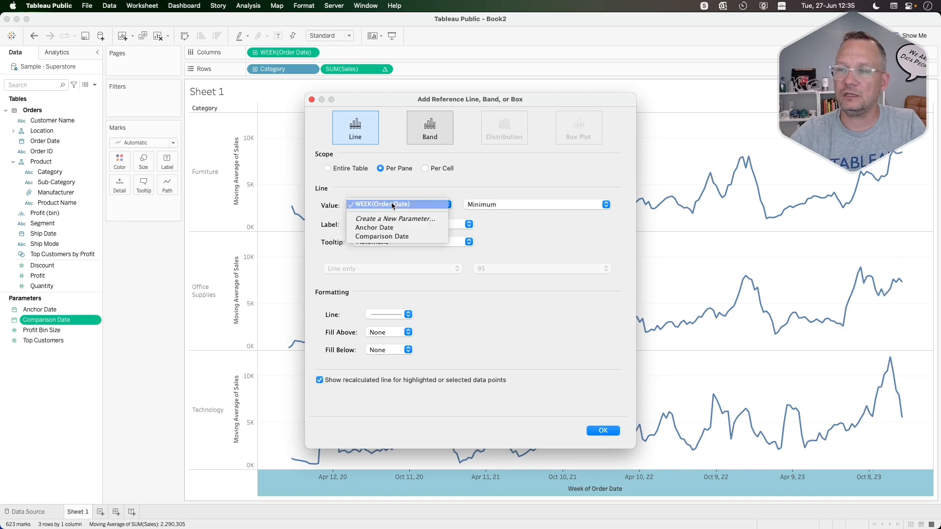
pyautogui.click(390, 228)
# - Give the Anchor Date reference line a custom label reading "<Field Label>: <Value>"
pyautogui.click(402, 224)
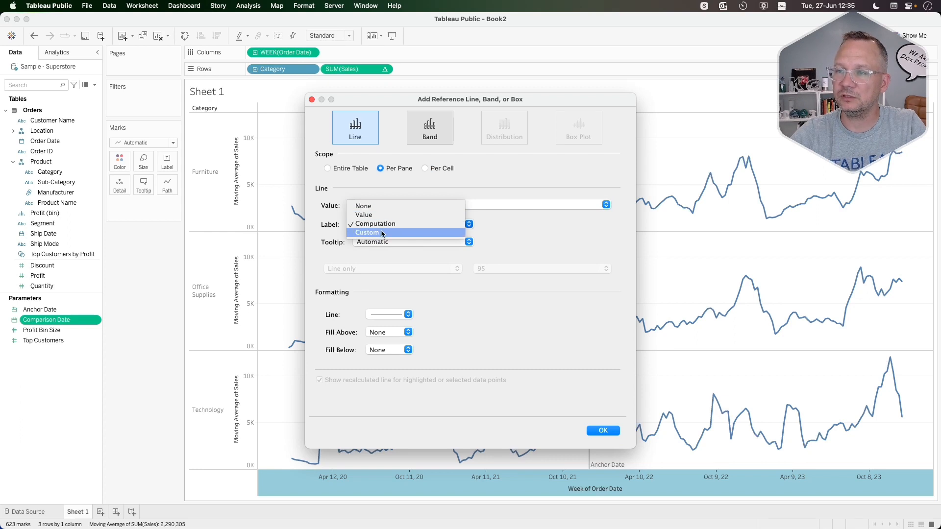
pyautogui.click(381, 233)
pyautogui.click(608, 226)
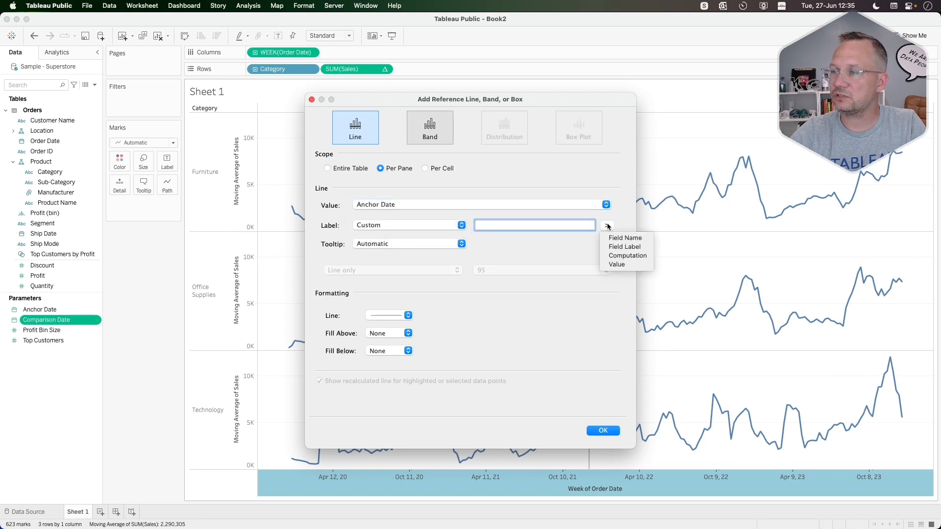
pyautogui.click(629, 248)
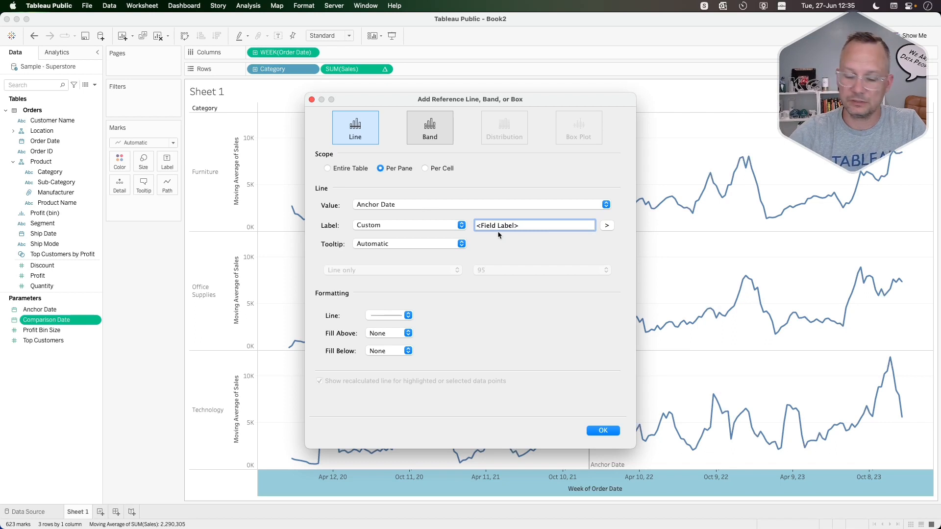
pyautogui.write(':')
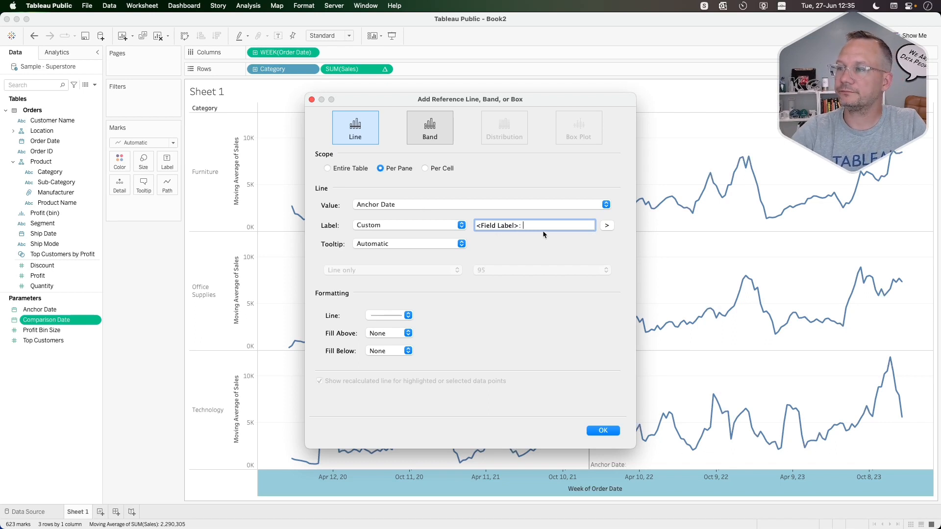
pyautogui.click(606, 226)
pyautogui.click(628, 264)
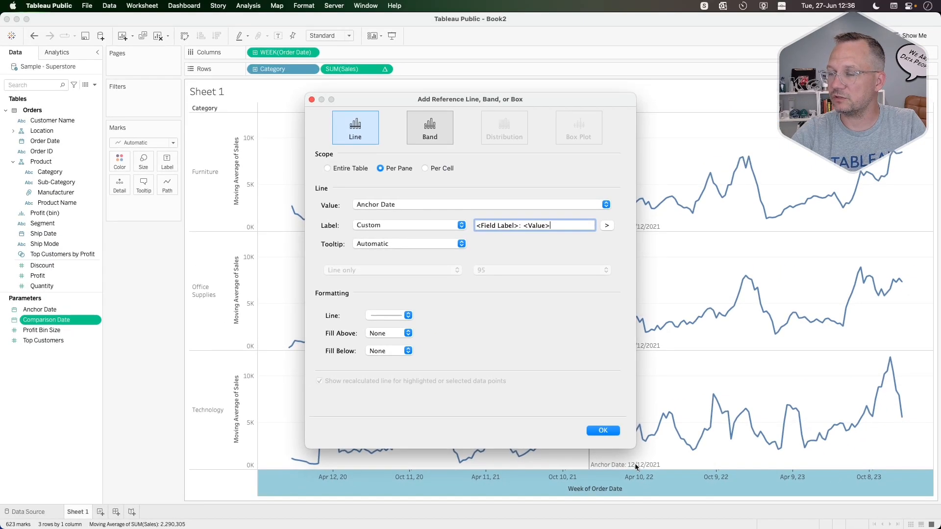
# - Set the Anchor Date line's opacity to 56% and create the reference line
pyautogui.click(398, 315)
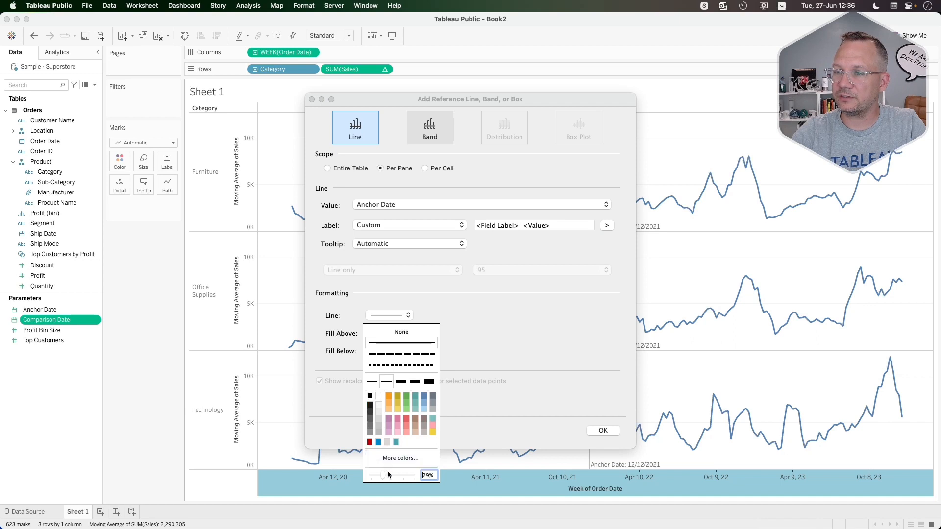
pyautogui.moveTo(388, 475); pyautogui.dragTo(398, 476)
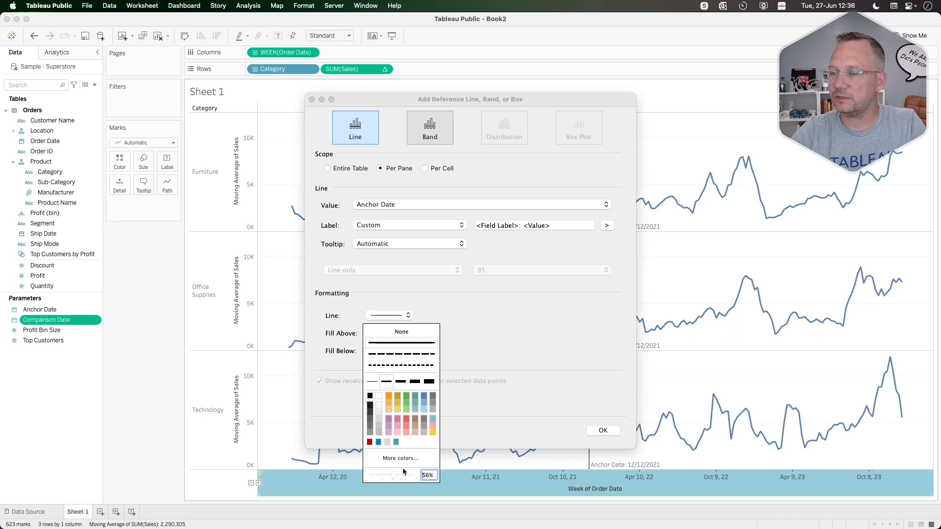
pyautogui.click(533, 345)
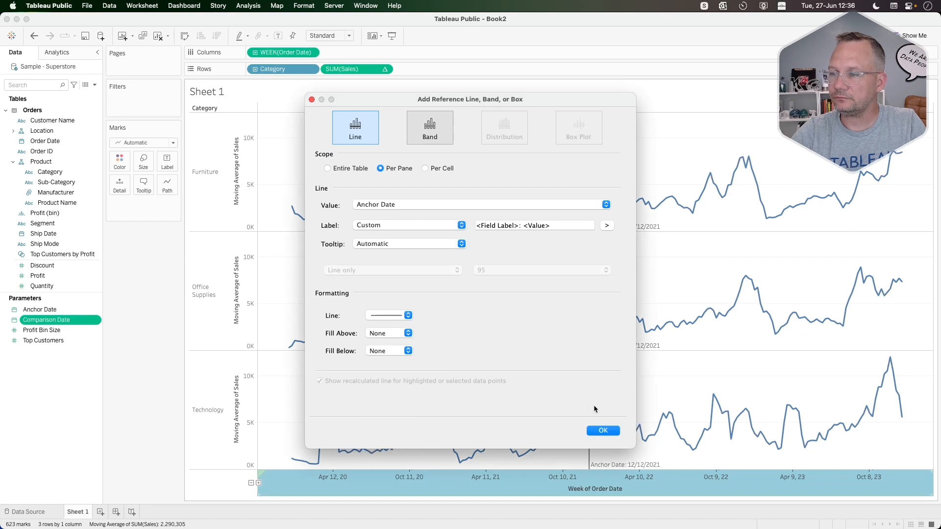
pyautogui.click(604, 432)
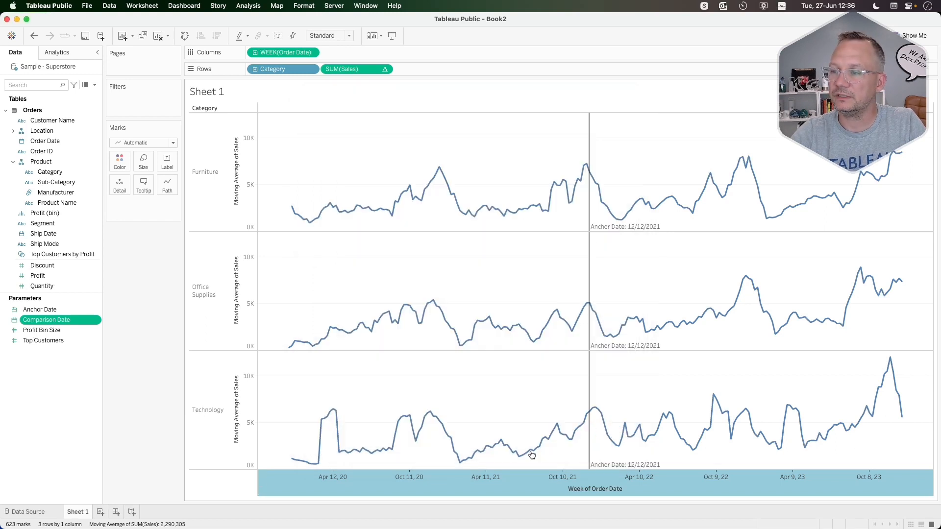
# - Add a second per-pane reference line to the Week of Order Date axis with Comparison Date as its value
pyautogui.rightClick(488, 483)
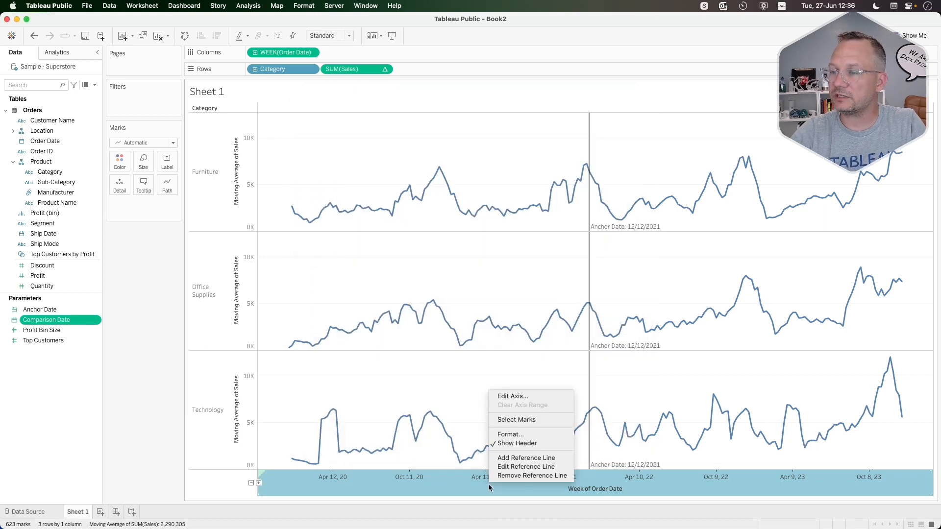
pyautogui.click(522, 457)
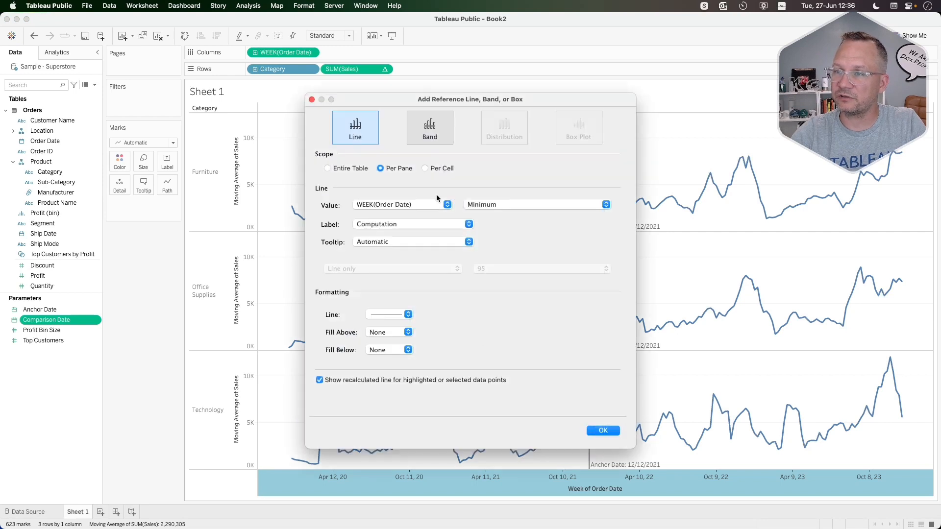
pyautogui.click(428, 204)
pyautogui.click(397, 236)
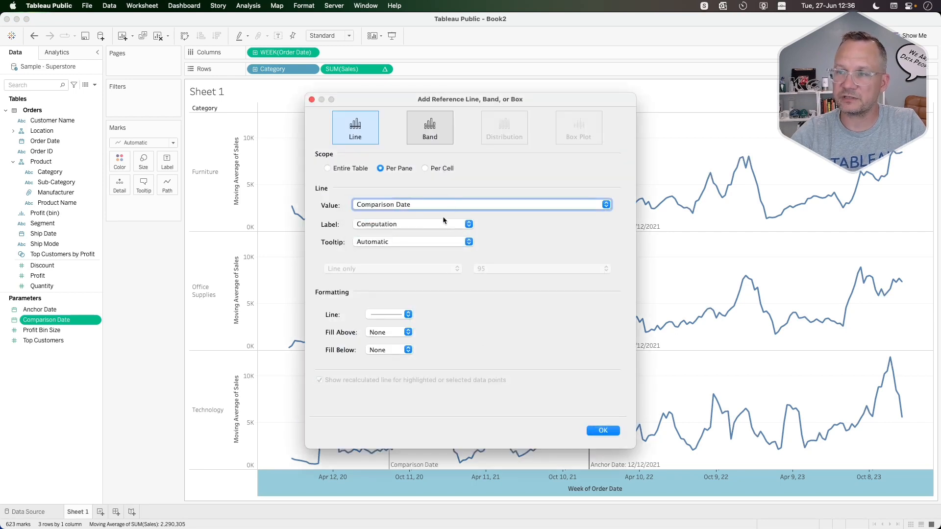
# - Give the Comparison Date reference line a custom label reading "<Field Label>: <Value>"
pyautogui.click(402, 224)
pyautogui.click(395, 231)
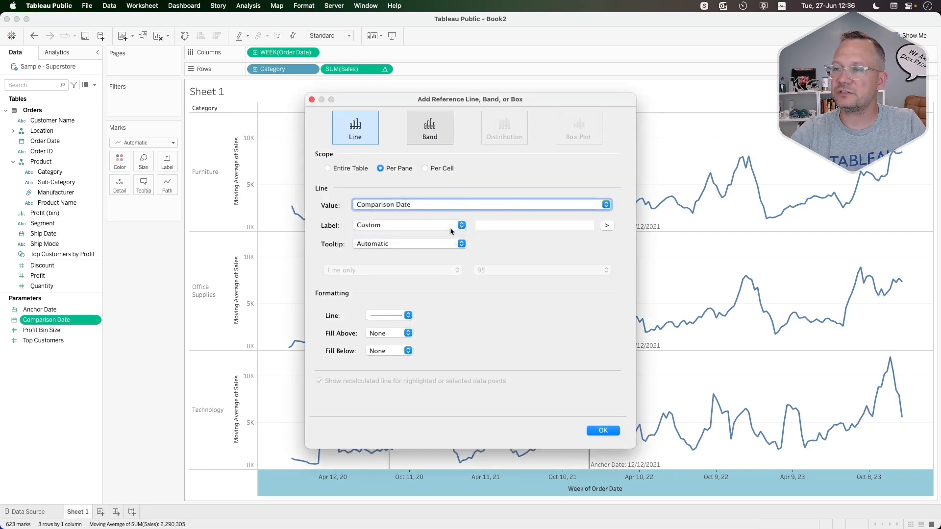
pyautogui.click(568, 224)
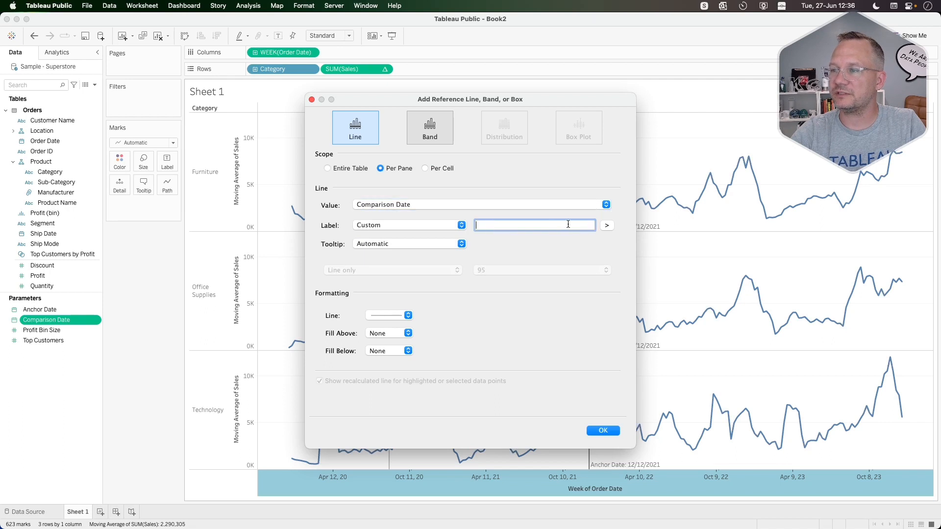
pyautogui.click(607, 225)
pyautogui.click(619, 245)
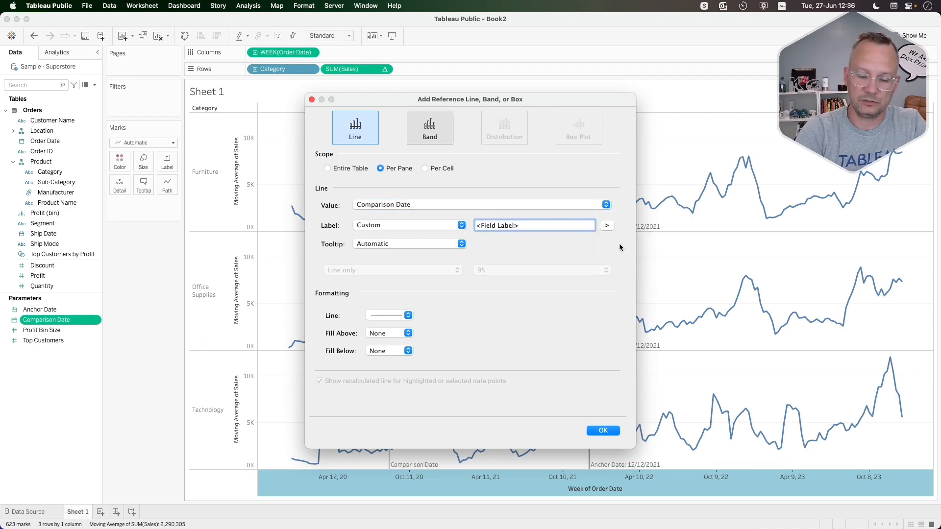
pyautogui.write(':')
pyautogui.click(607, 225)
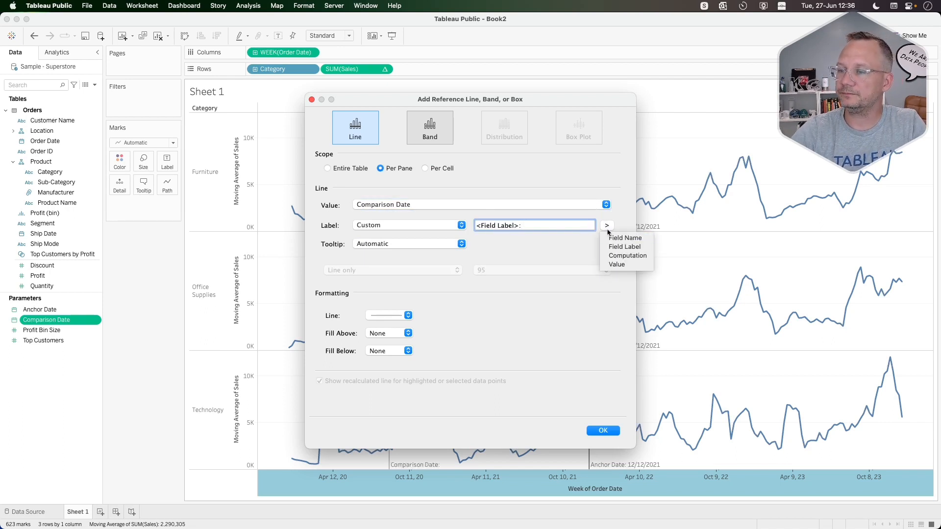
pyautogui.click(615, 265)
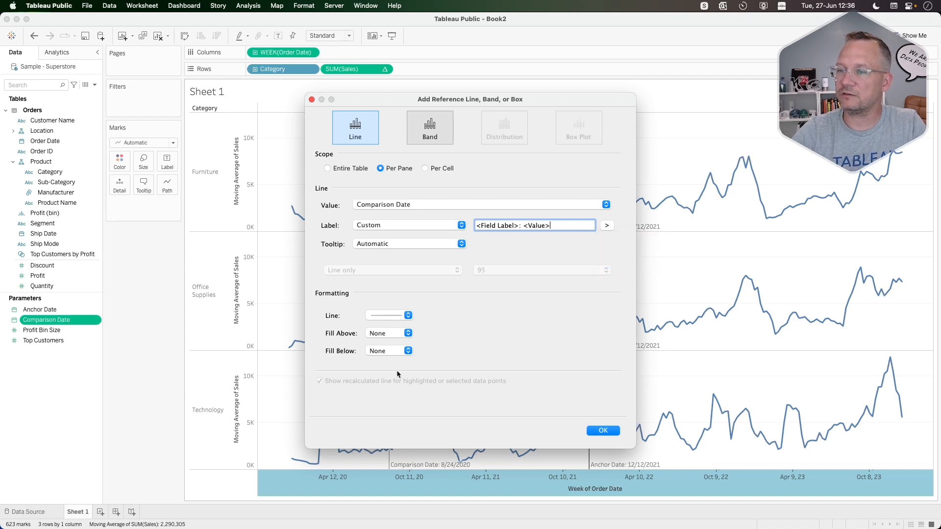
# - Make the Comparison Date line dashed and create the reference line
pyautogui.click(393, 317)
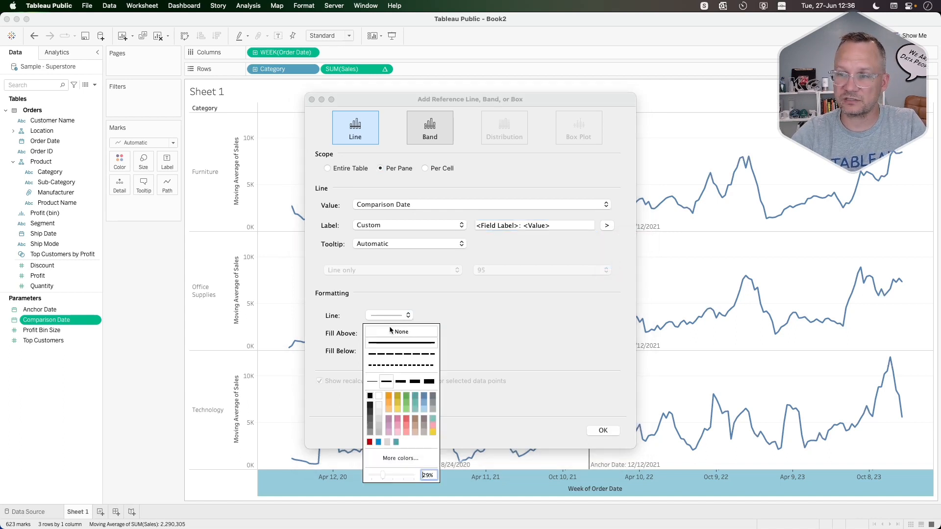
pyautogui.click(382, 355)
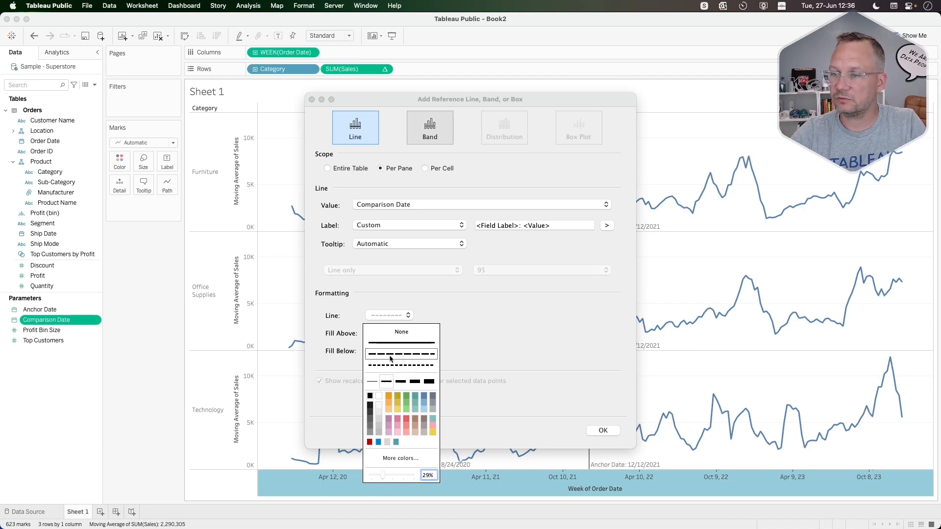
pyautogui.click(508, 352)
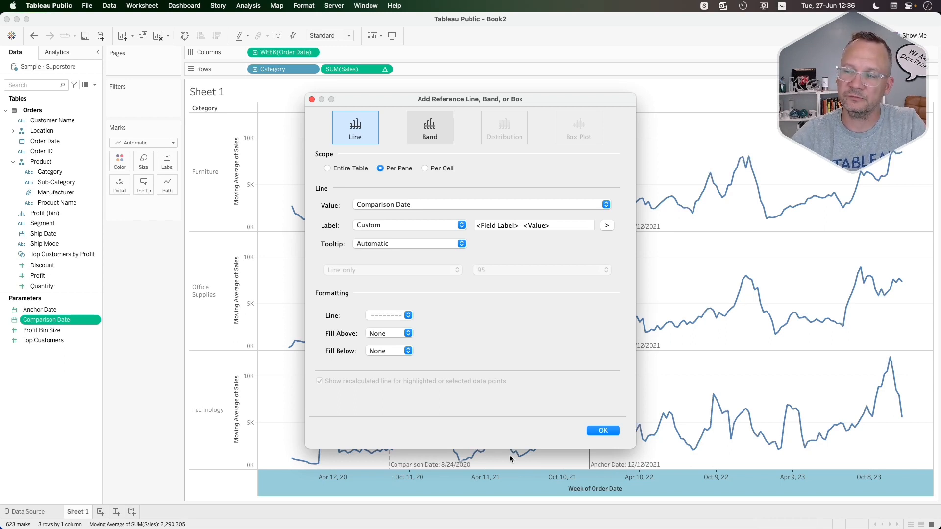
pyautogui.click(604, 430)
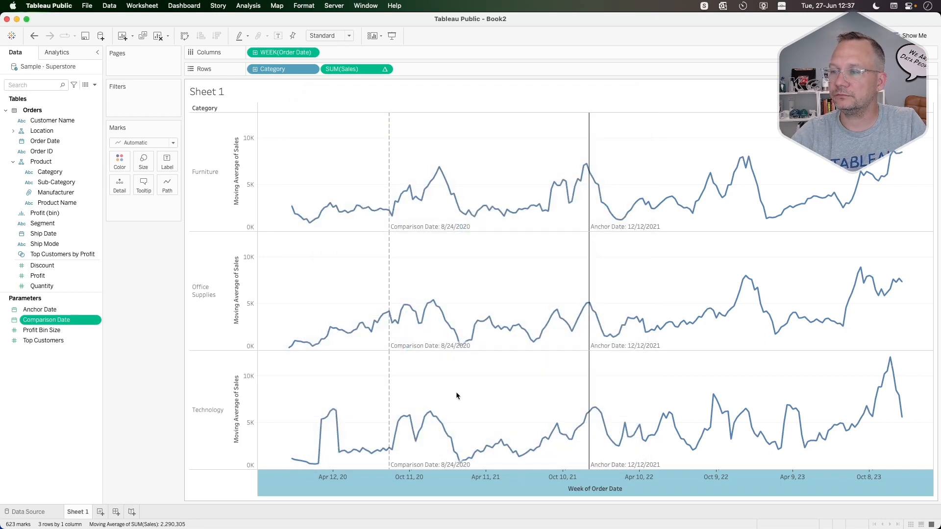
# - Align the Comparison Date reference line's label vertically to the top of each pane and close the formatting options
pyautogui.moveTo(398, 345)
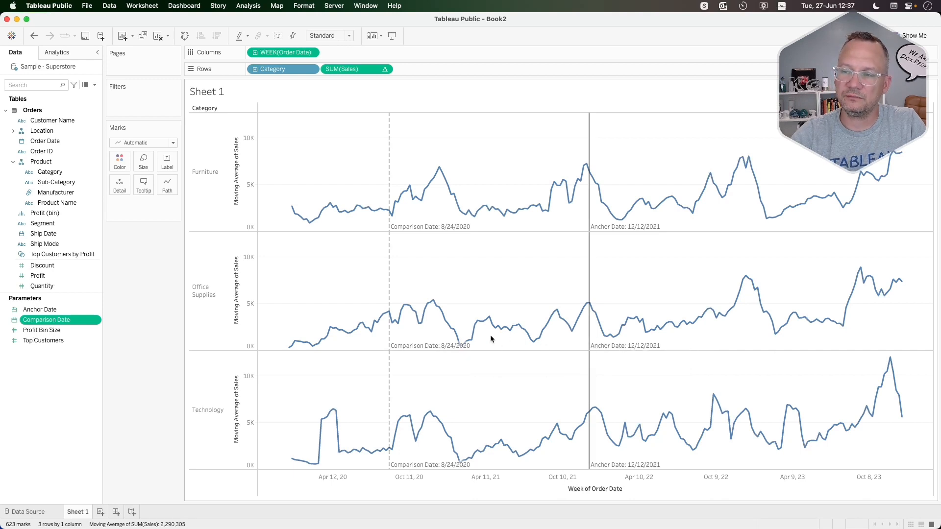
pyautogui.moveTo(594, 347)
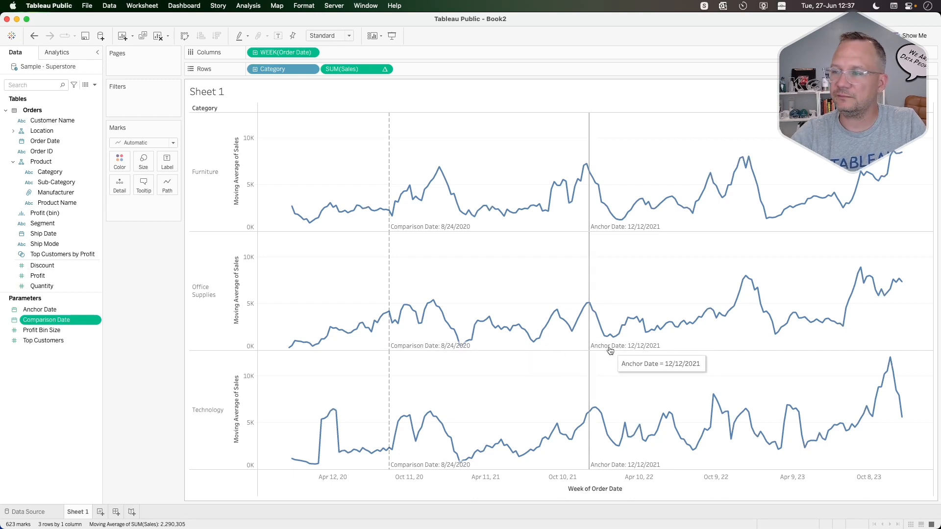
pyautogui.moveTo(433, 347)
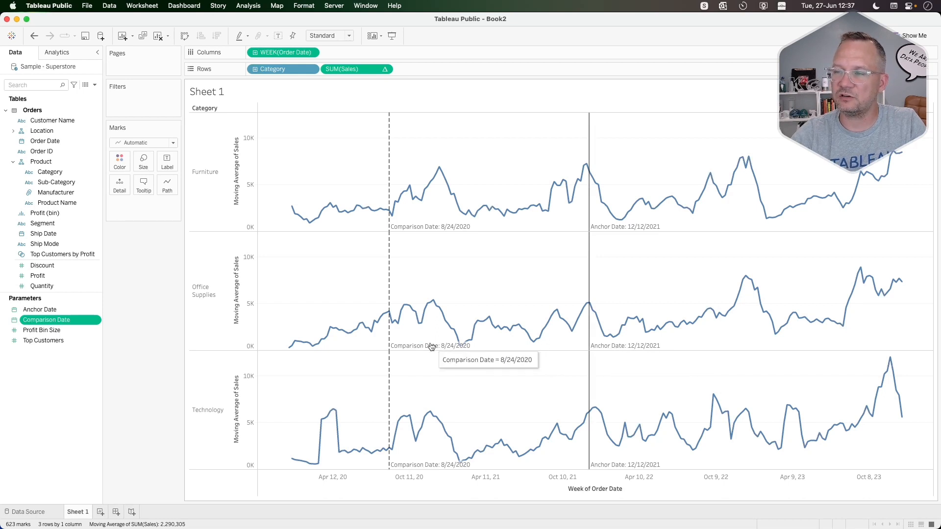
pyautogui.rightClick(431, 347)
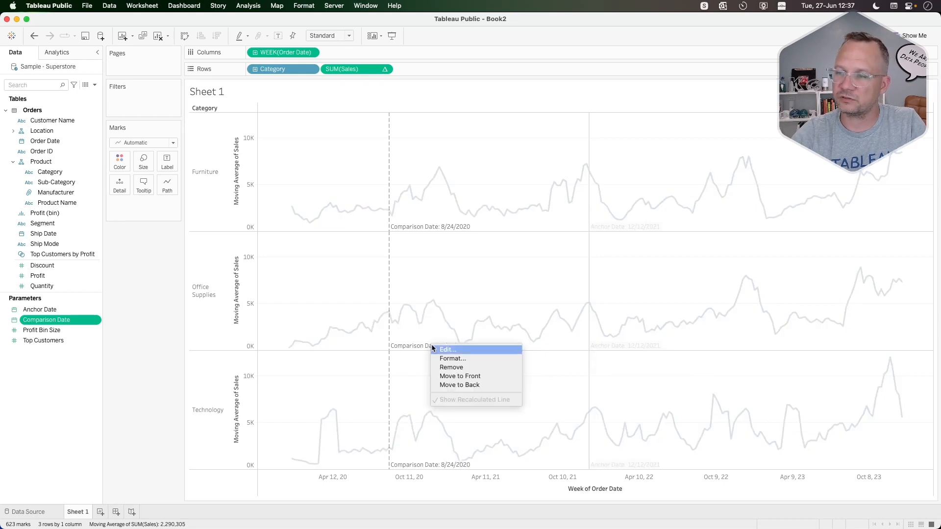
pyautogui.click(468, 358)
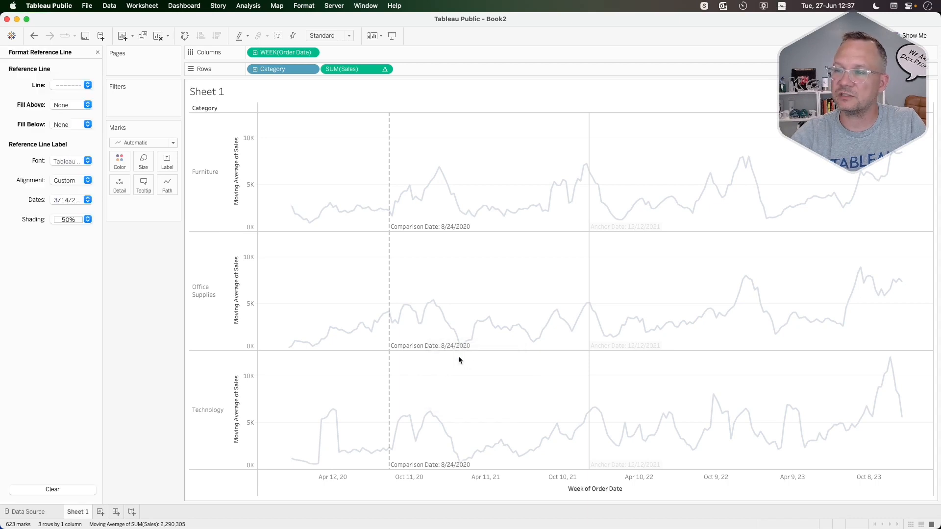
pyautogui.moveTo(428, 351)
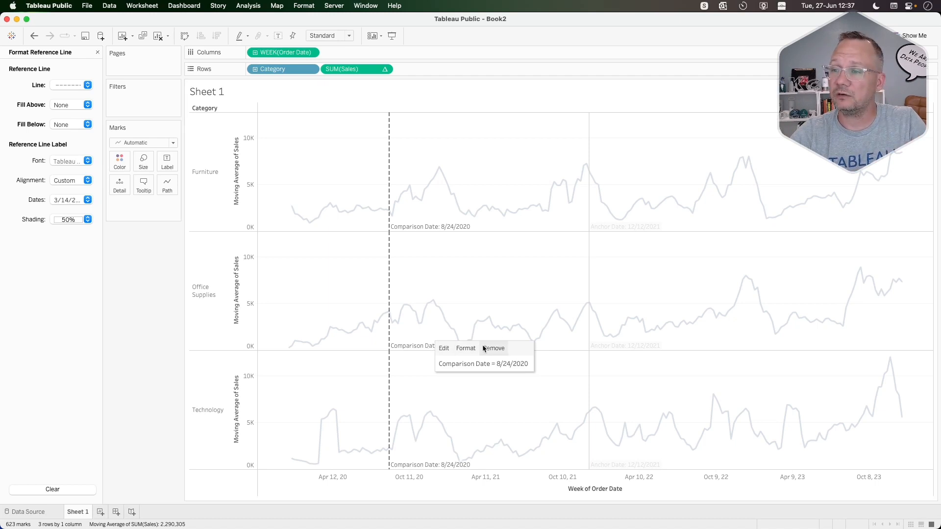
pyautogui.click(71, 181)
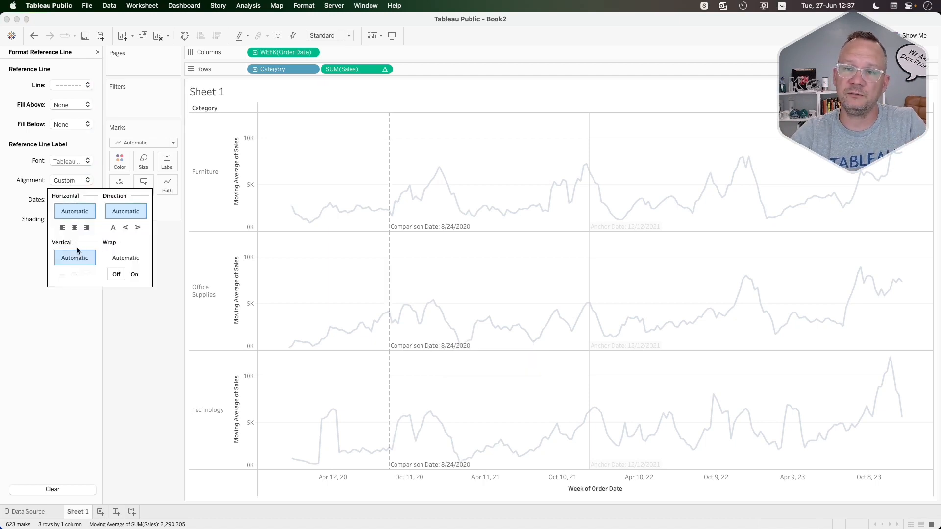
pyautogui.click(86, 273)
pyautogui.click(117, 366)
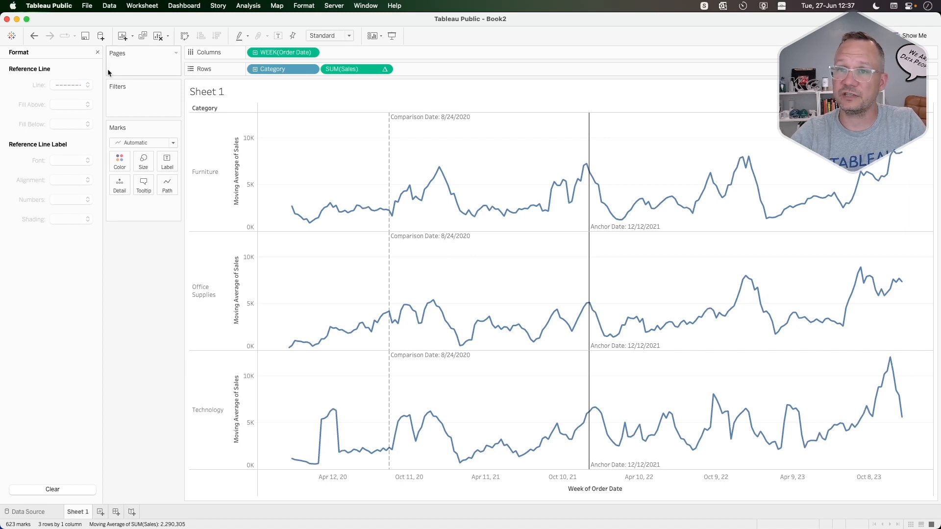
pyautogui.click(97, 52)
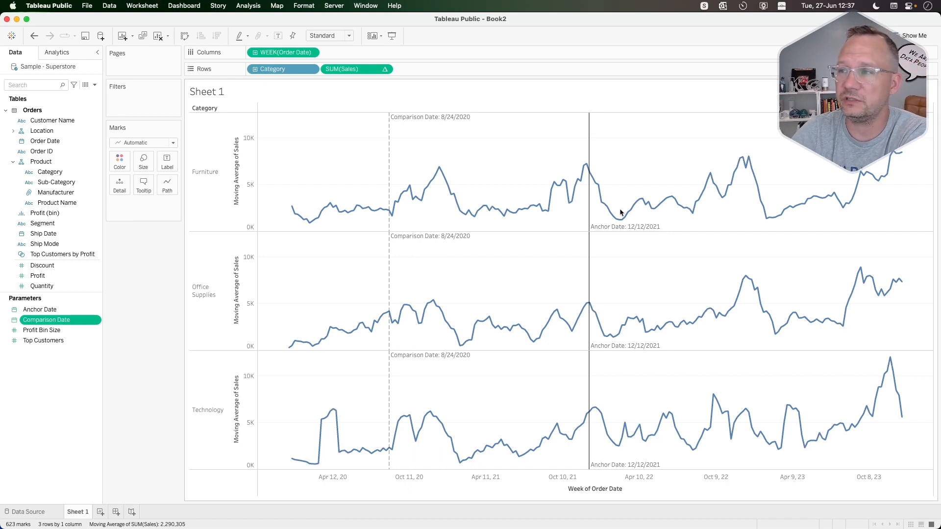
# - Add a change-parameter action to the worksheet and name it "Change Anchor"
pyautogui.moveTo(538, 209)
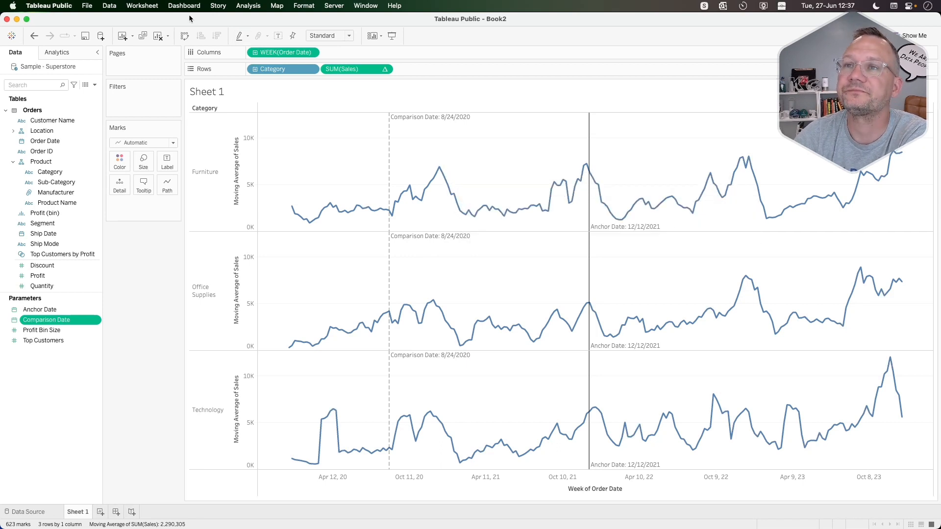
pyautogui.click(146, 7)
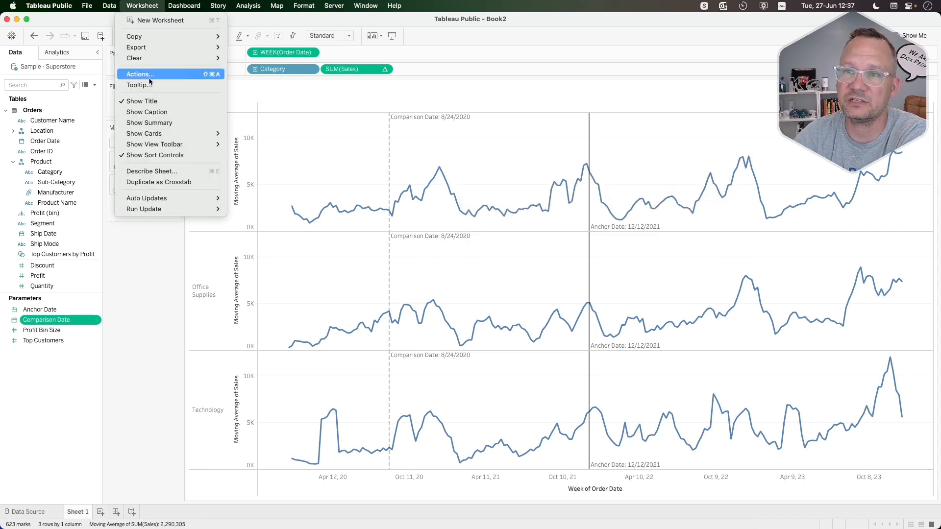
pyautogui.click(161, 74)
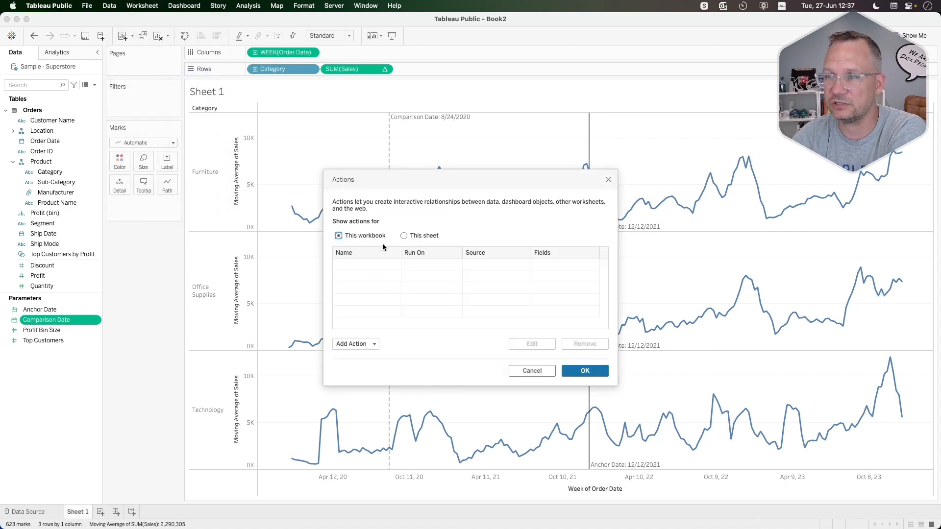
pyautogui.click(360, 344)
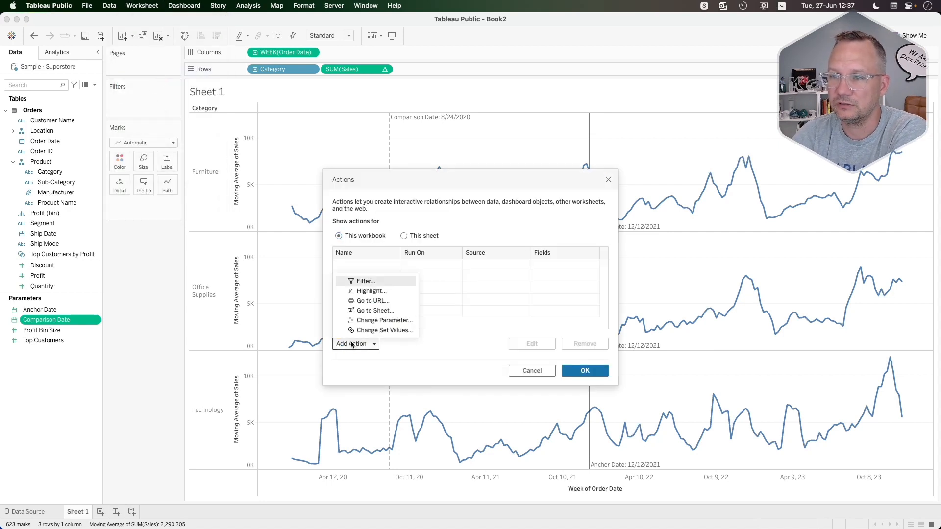
pyautogui.click(387, 320)
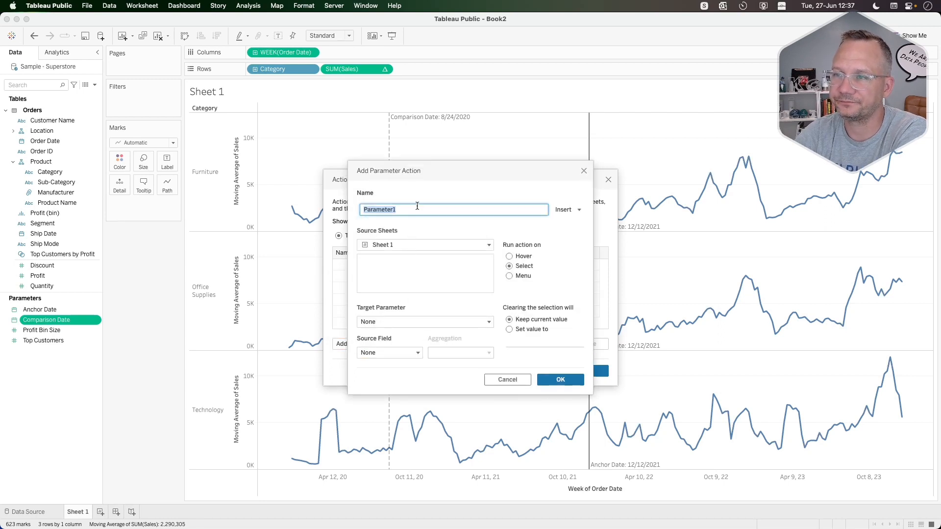
pyautogui.write('CHange')
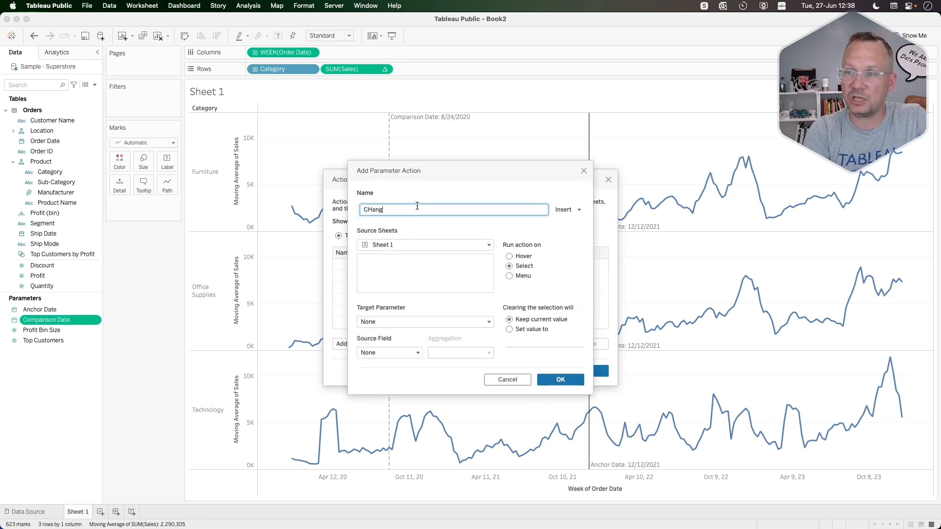
pyautogui.press('BackSpace')
pyautogui.press('BackSpace')
pyautogui.press('BackSpace')
pyautogui.press('BackSpace')
pyautogui.write('hange ANch')
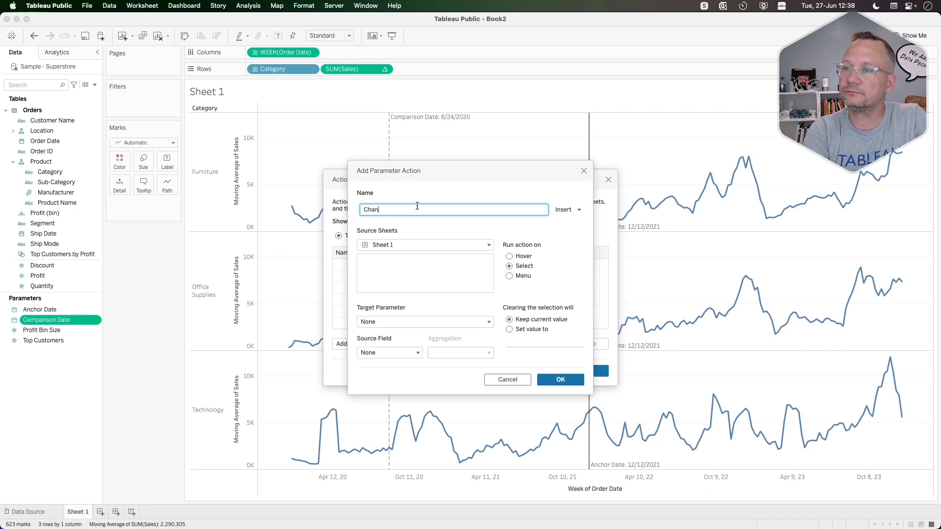
pyautogui.press('BackSpace')
pyautogui.press('BackSpace')
pyautogui.press('BackSpace')
pyautogui.write('n')
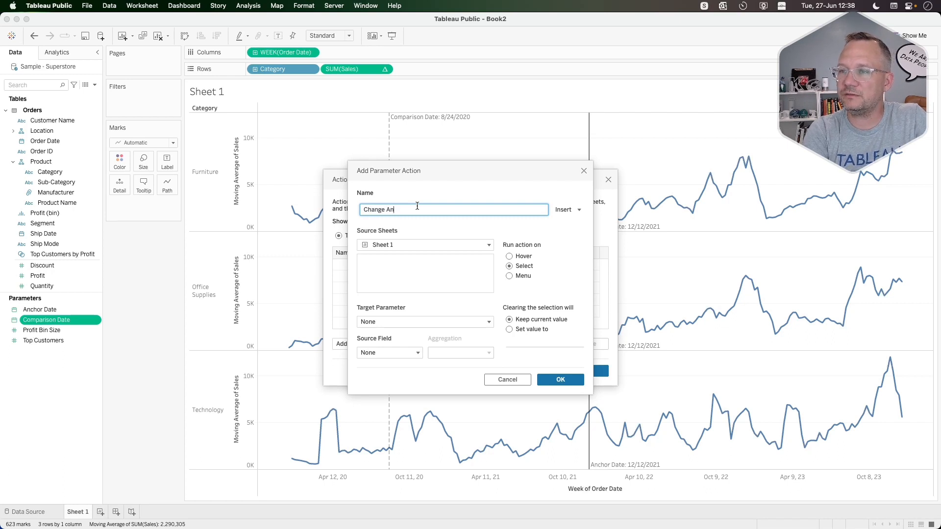
pyautogui.write('chor')
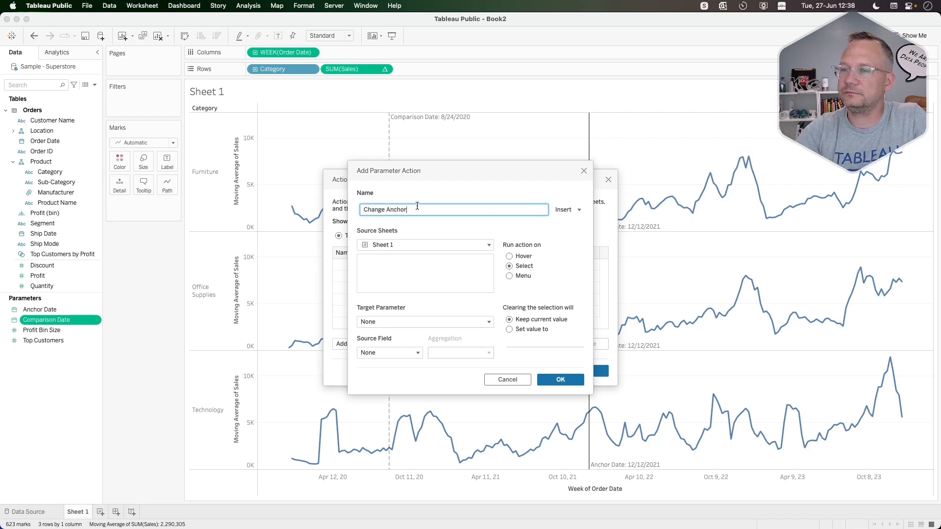
pyautogui.press('Tab')
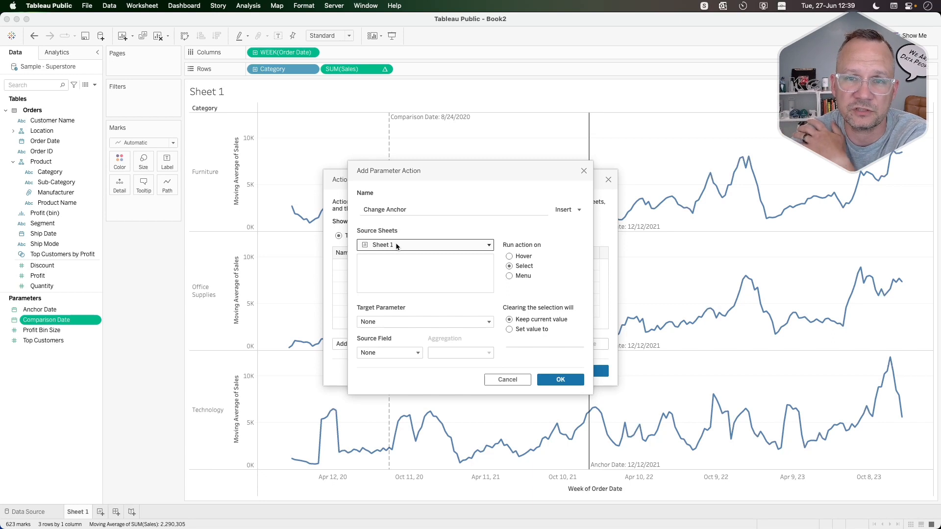
# - Source the Change Anchor action from Sample - Superstore, targeting Anchor Date with WEEK(Order Date) as the source field, and save it
pyautogui.click(397, 246)
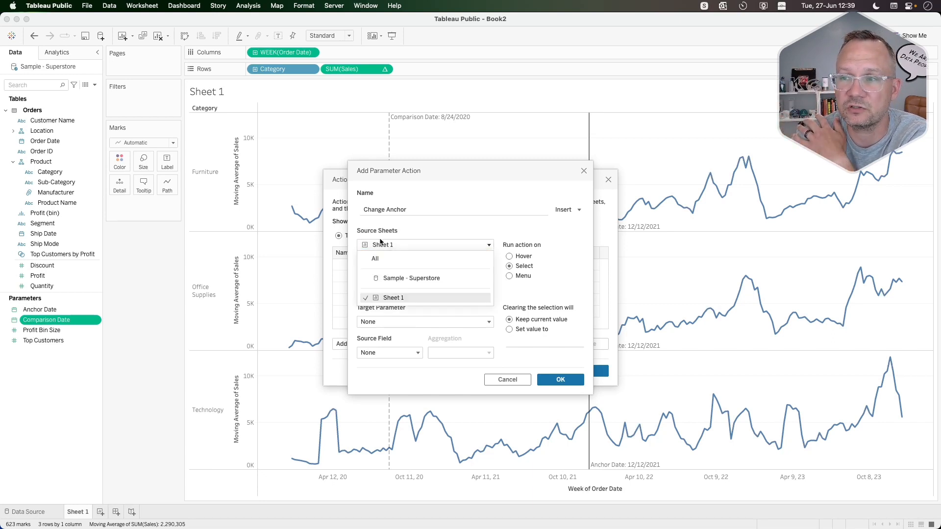
pyautogui.click(428, 279)
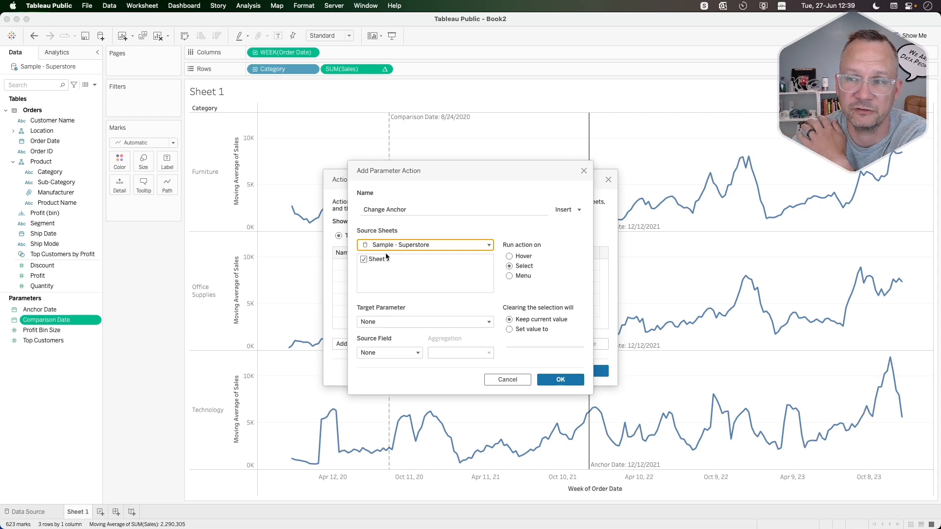
pyautogui.click(378, 323)
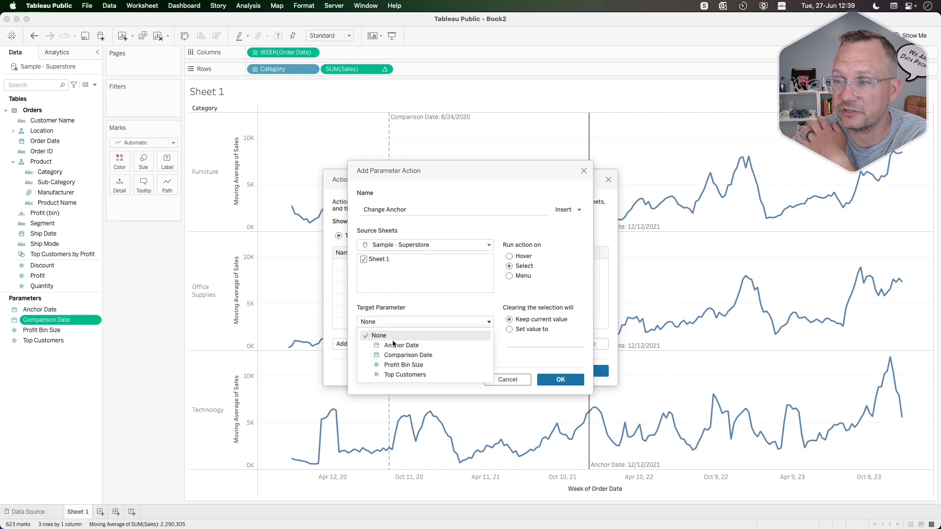
pyautogui.click(394, 345)
pyautogui.click(392, 352)
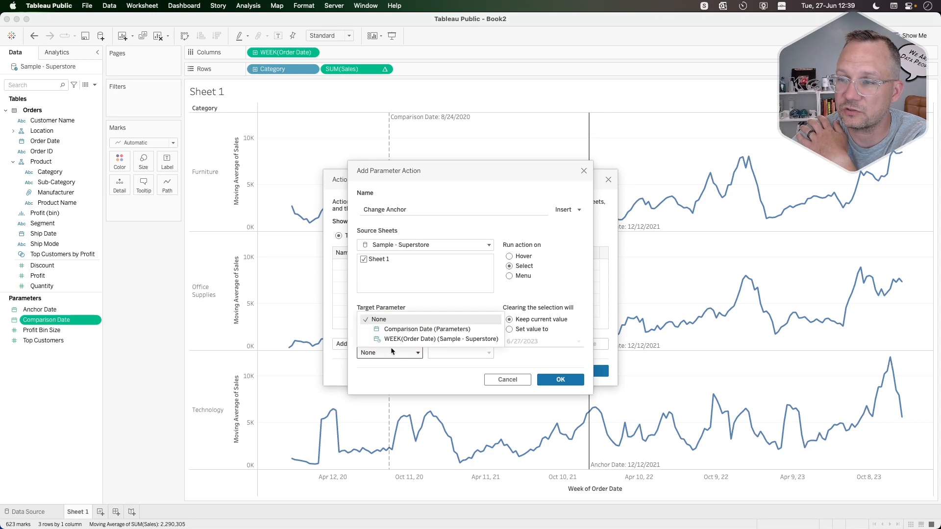
pyautogui.click(413, 339)
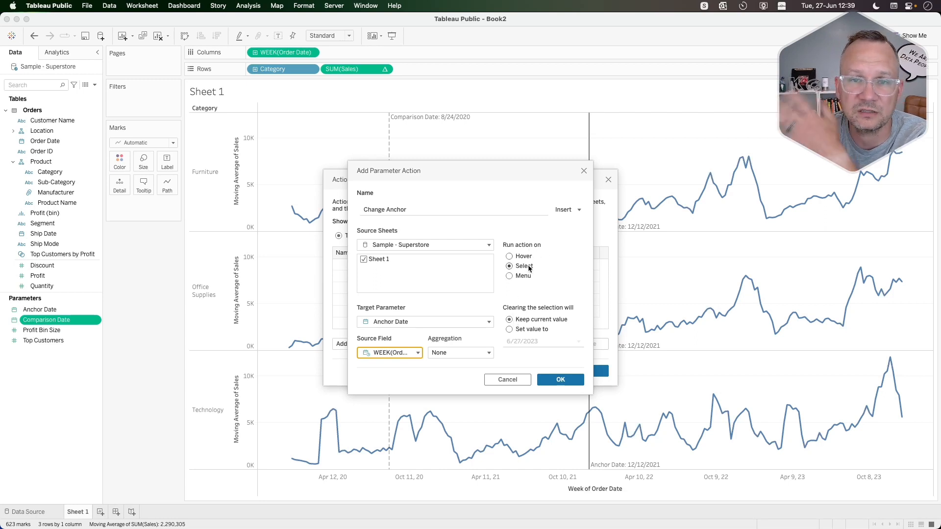
pyautogui.click(554, 377)
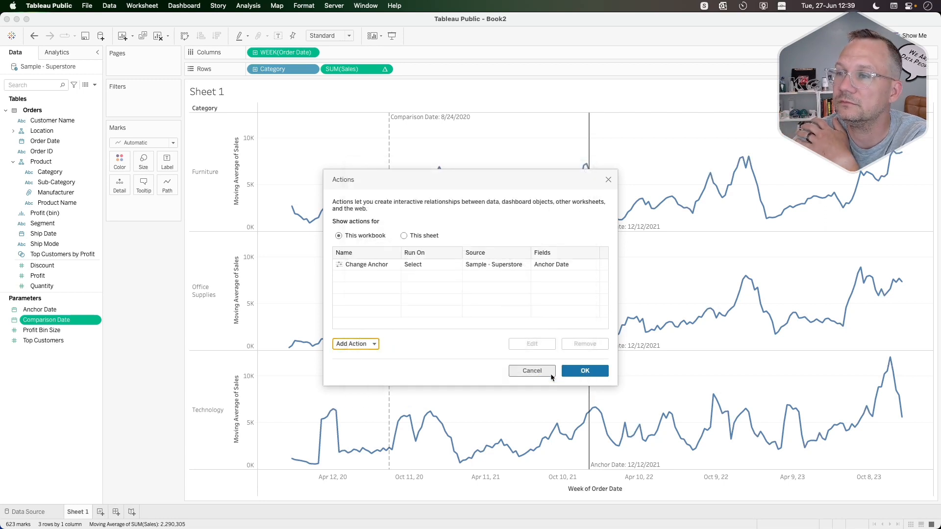
# - Add a second change-parameter action and name it "Change Comparison"
pyautogui.click(355, 344)
pyautogui.click(385, 321)
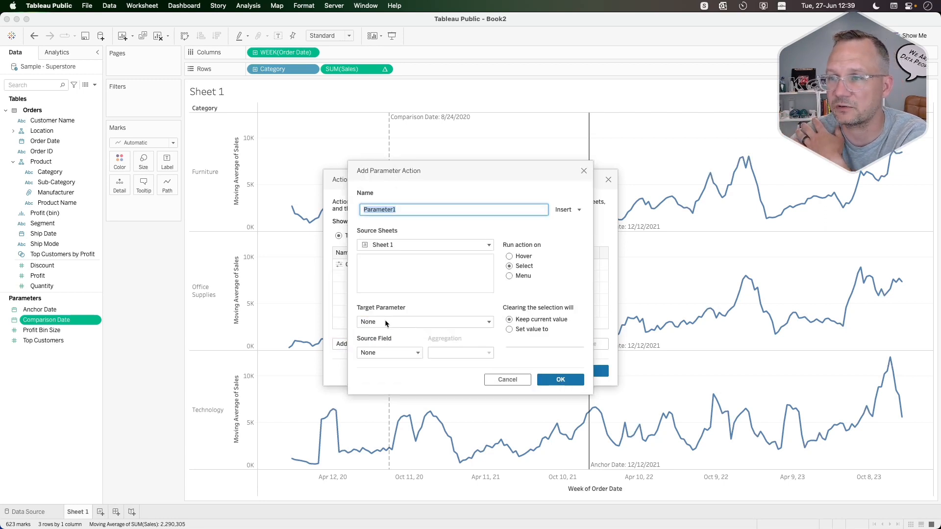
pyautogui.write('WSChang')
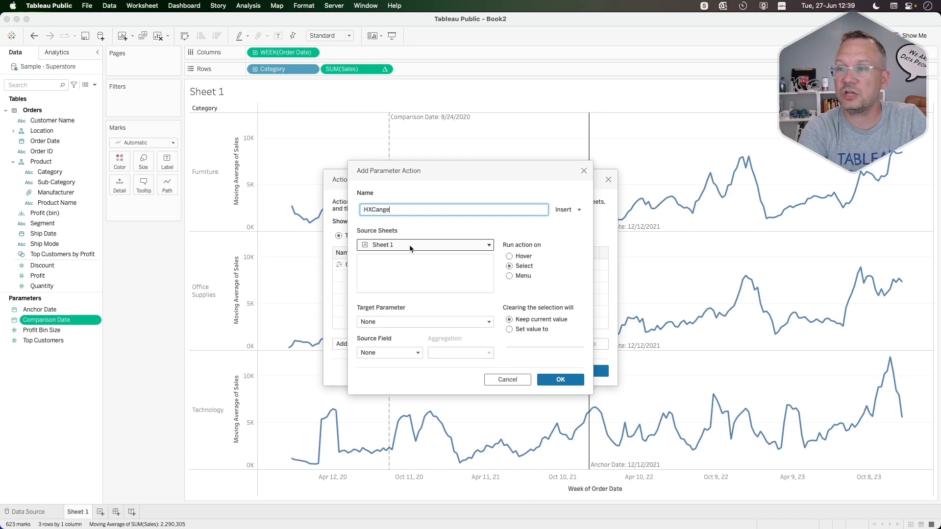
pyautogui.press('BackSpace')
pyautogui.press('BackSpace')
pyautogui.press('BackSpace')
pyautogui.press('BackSpace')
pyautogui.press('BackSpace')
pyautogui.press('BackSpace')
pyautogui.press('BackSpace')
pyautogui.write('Change ')
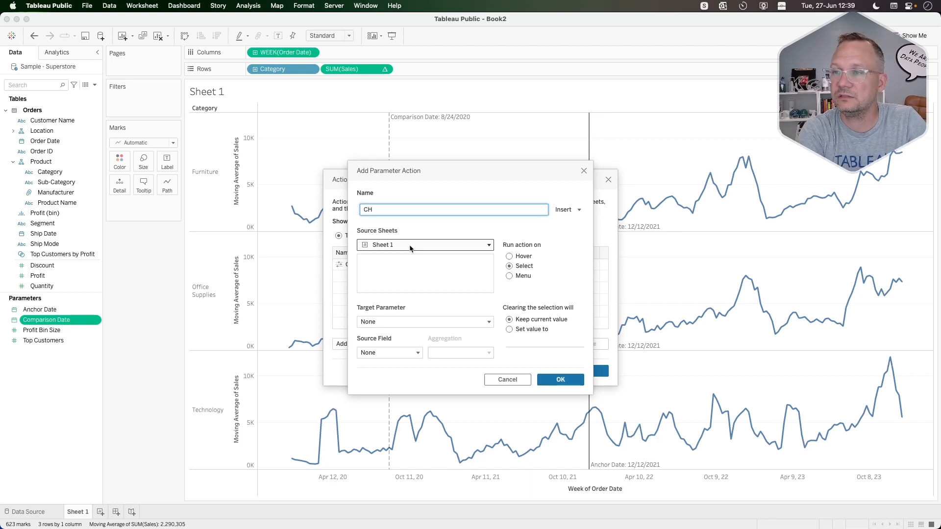
pyautogui.write('Comparison')
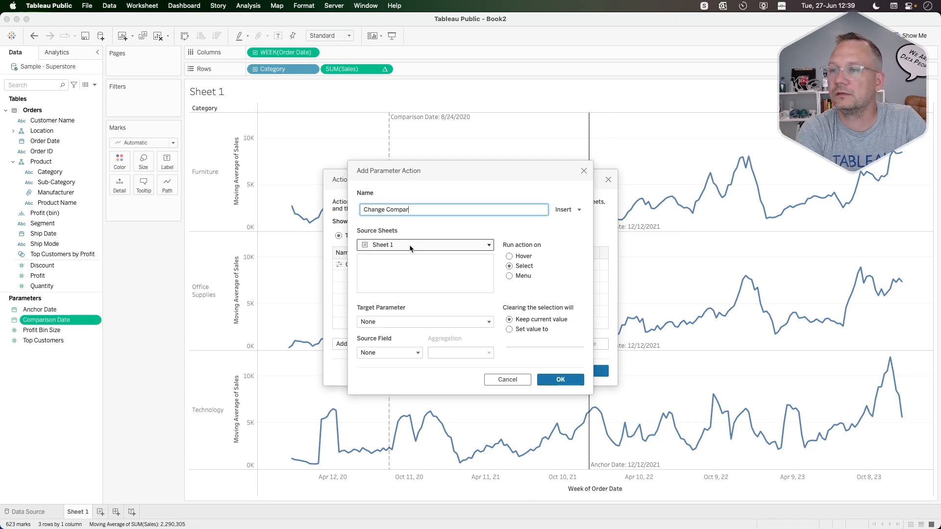
# - Use Sample - Superstore as the Change Comparison action's source and make it run on hover
pyautogui.click(410, 246)
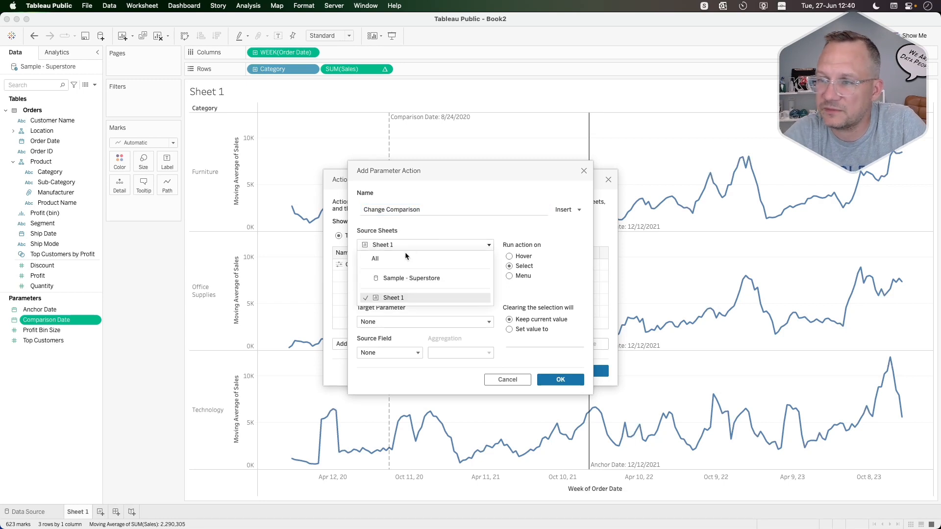
pyautogui.click(393, 275)
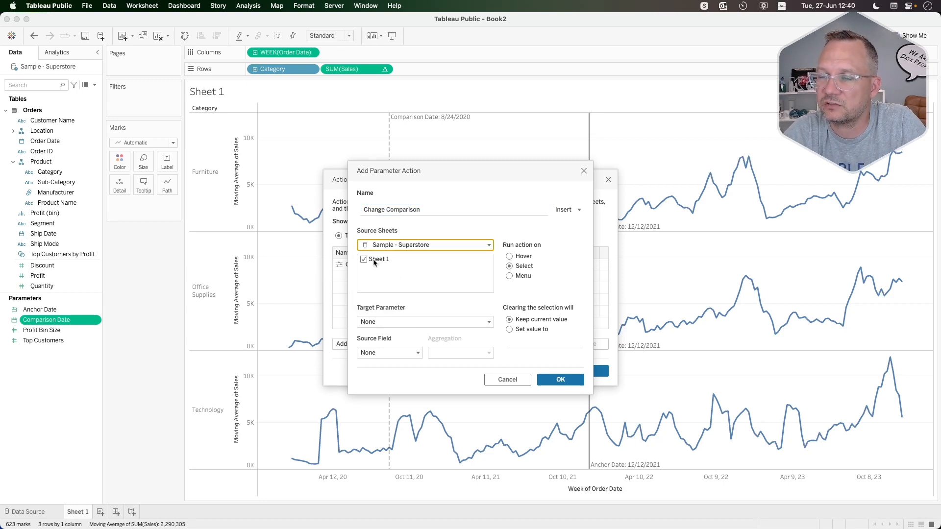
pyautogui.click(511, 257)
# - Target the Comparison Date parameter with WEEK(Order Date) as the source field and save the Change Comparison action
pyautogui.click(413, 322)
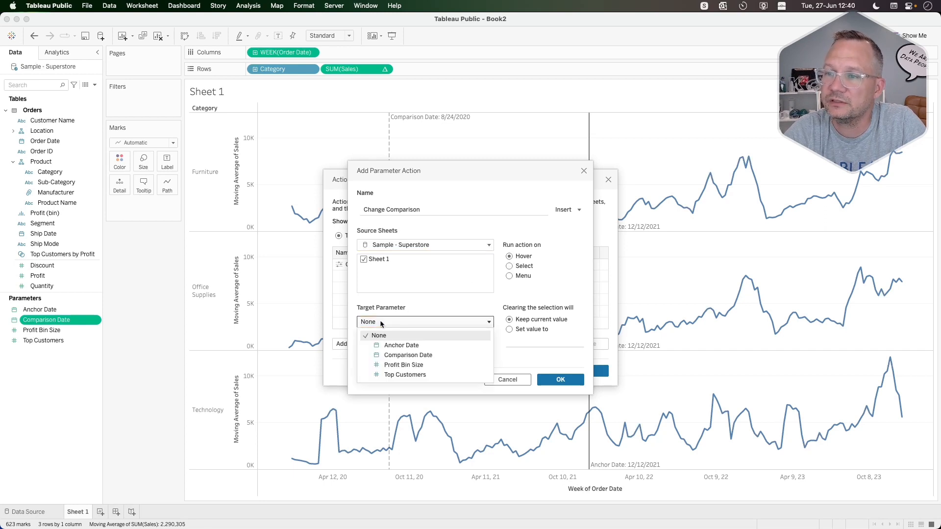
pyautogui.click(410, 353)
pyautogui.click(396, 353)
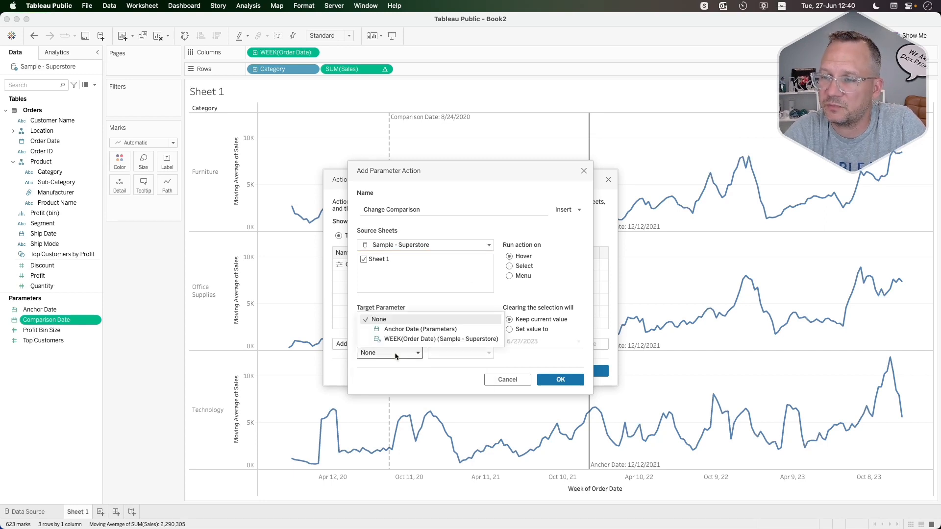
pyautogui.click(419, 339)
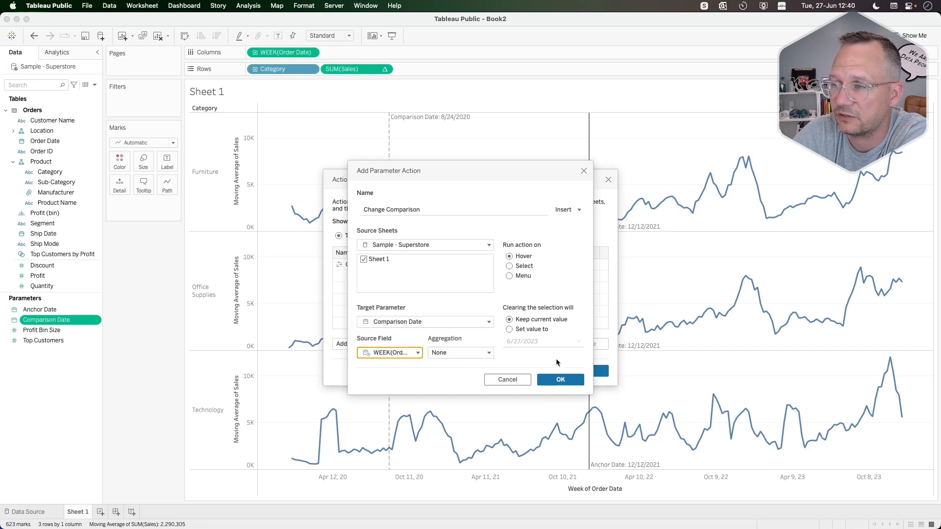
pyautogui.click(557, 380)
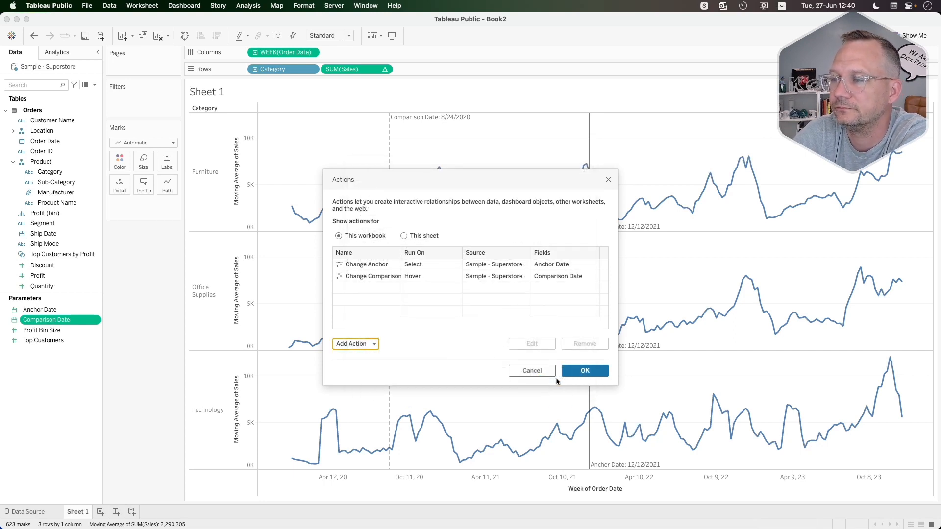
# - Confirm both parameter actions and test the hover action by moving the Comparison Date line along the Office Supplies series
pyautogui.click(575, 372)
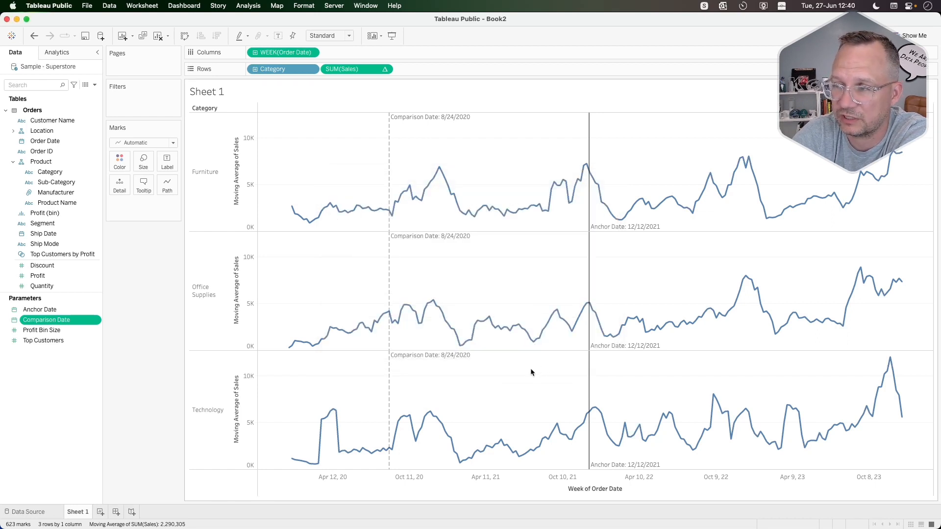
pyautogui.moveTo(533, 342)
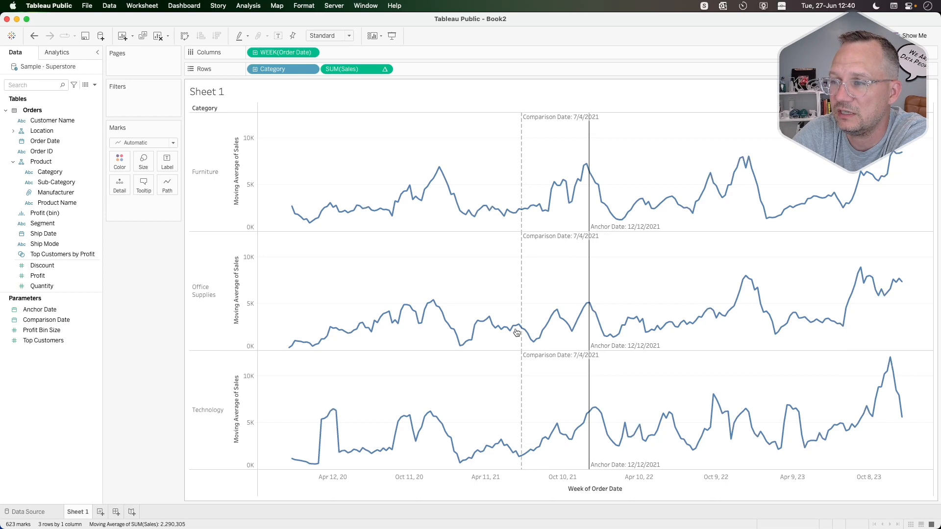
pyautogui.moveTo(514, 329)
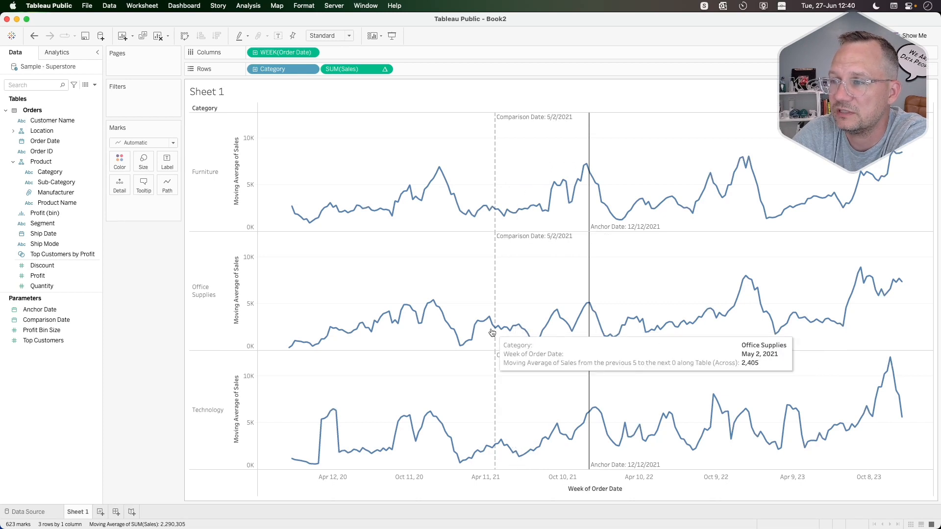
pyautogui.moveTo(480, 319)
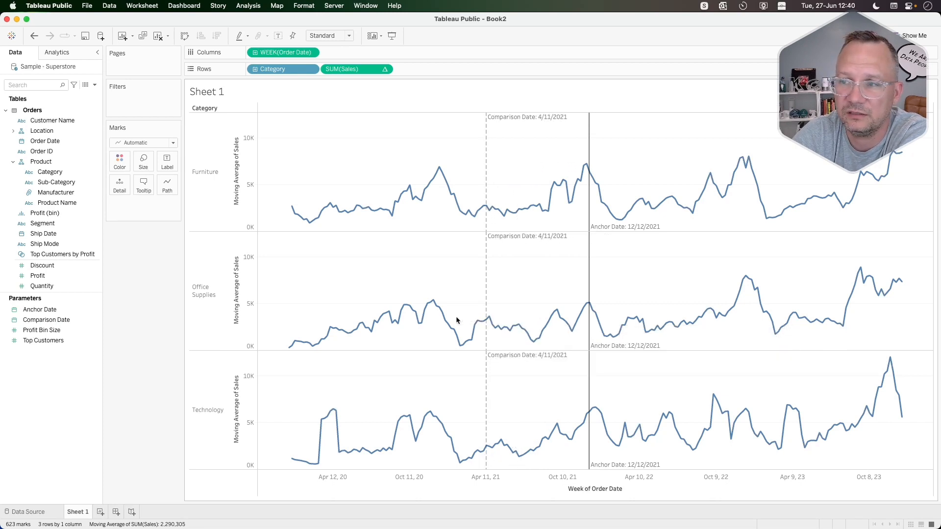
pyautogui.moveTo(441, 317)
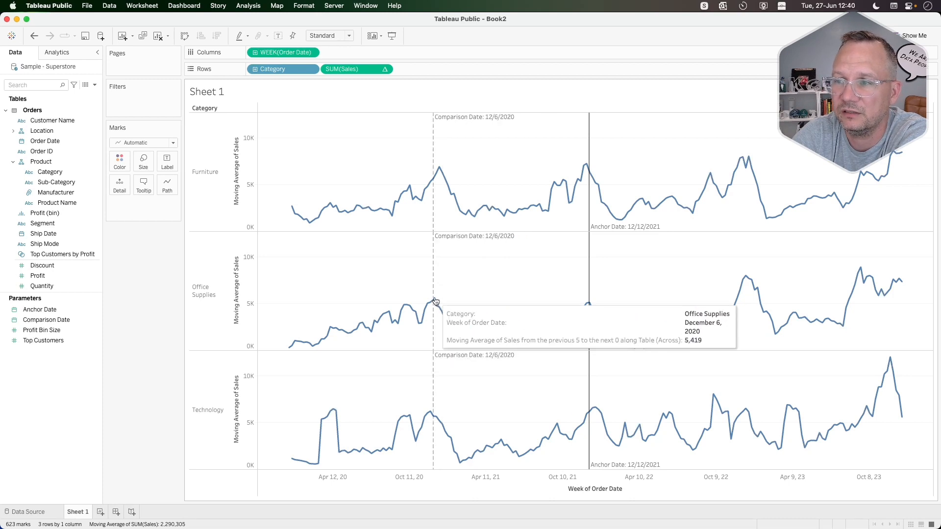
pyautogui.moveTo(413, 315)
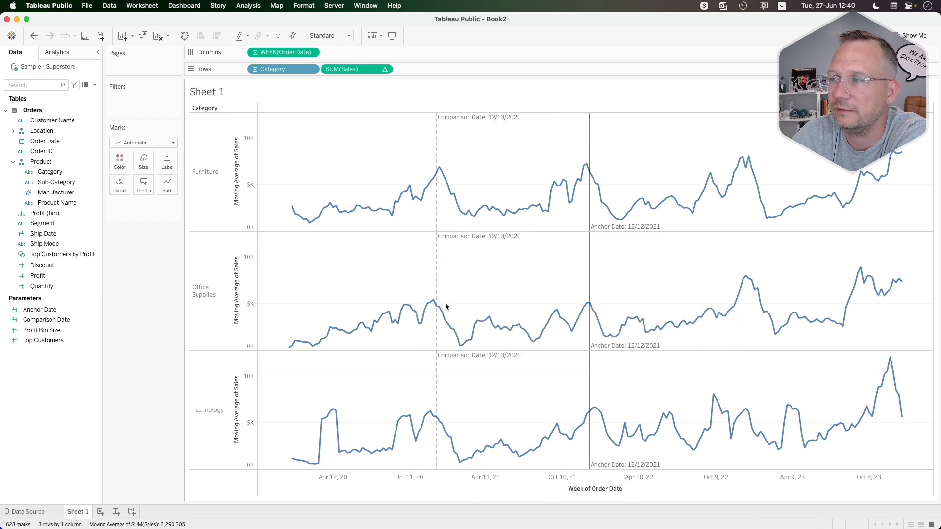
# - Set the Anchor Date to 4/18/2021 by selecting that week's Office Supplies mark, clear the selection, and test the hover line in Furniture
pyautogui.click(490, 318)
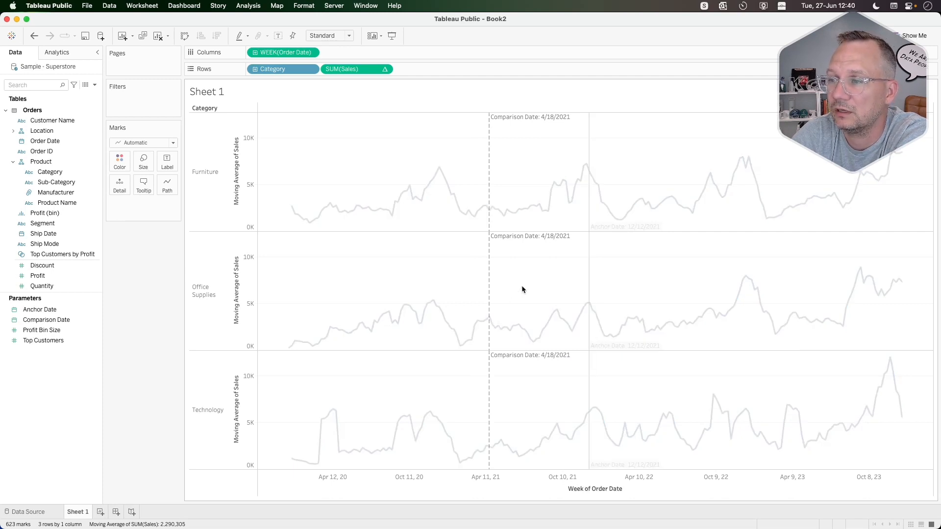
pyautogui.click(521, 286)
pyautogui.click(490, 317)
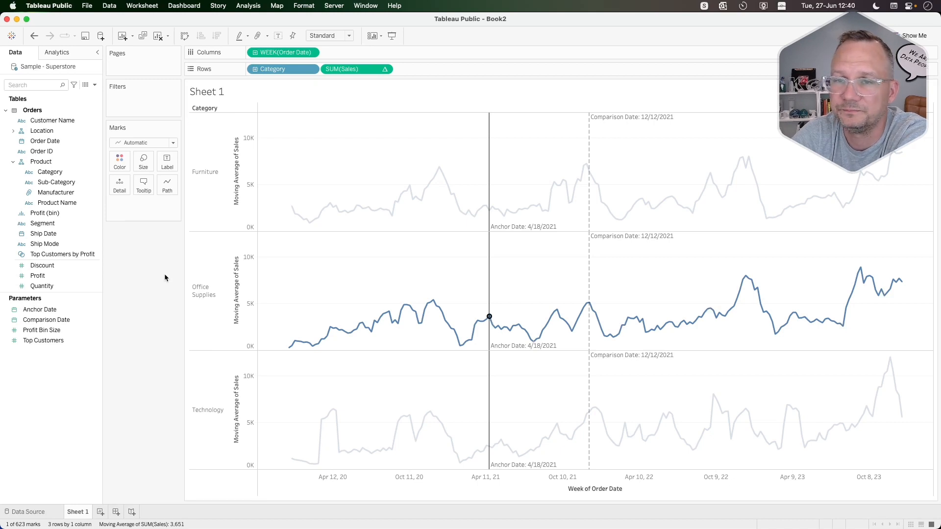
pyautogui.press('Escape')
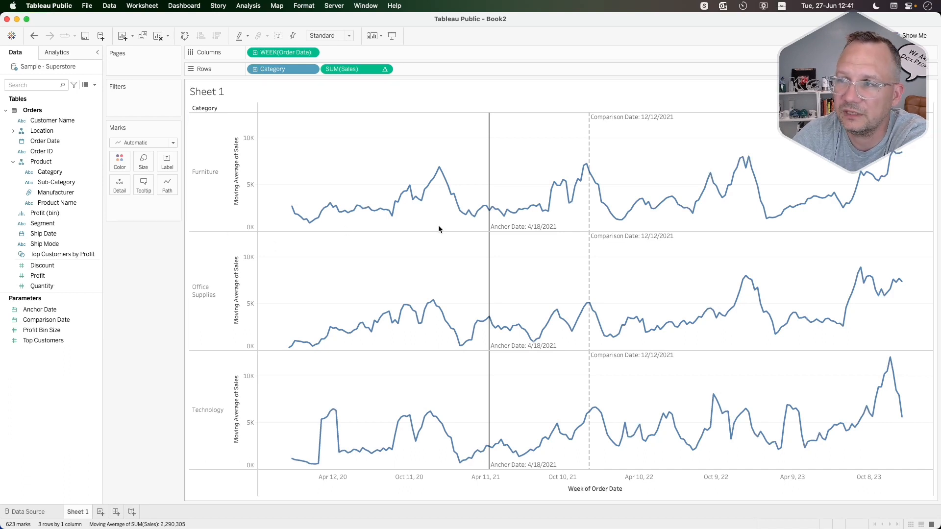
pyautogui.moveTo(589, 219); pyautogui.dragTo(586, 172)
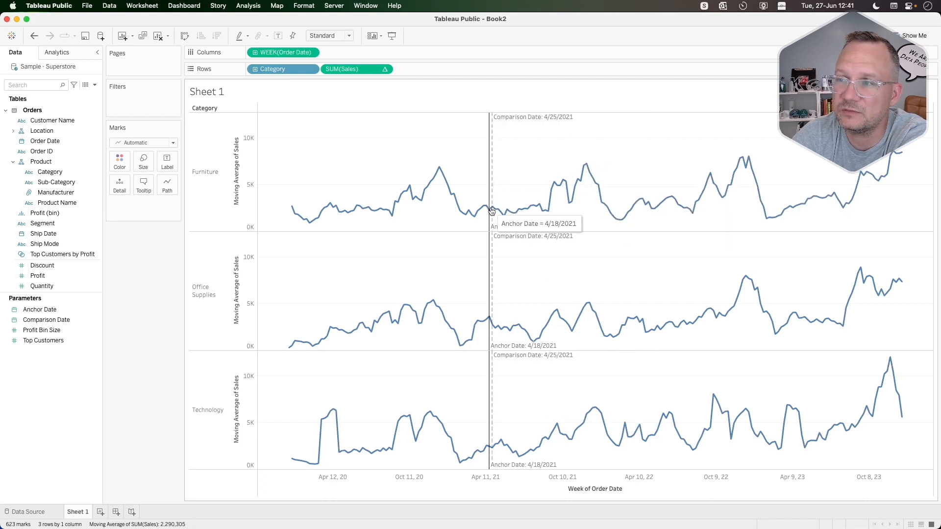
pyautogui.moveTo(507, 207); pyautogui.dragTo(492, 209)
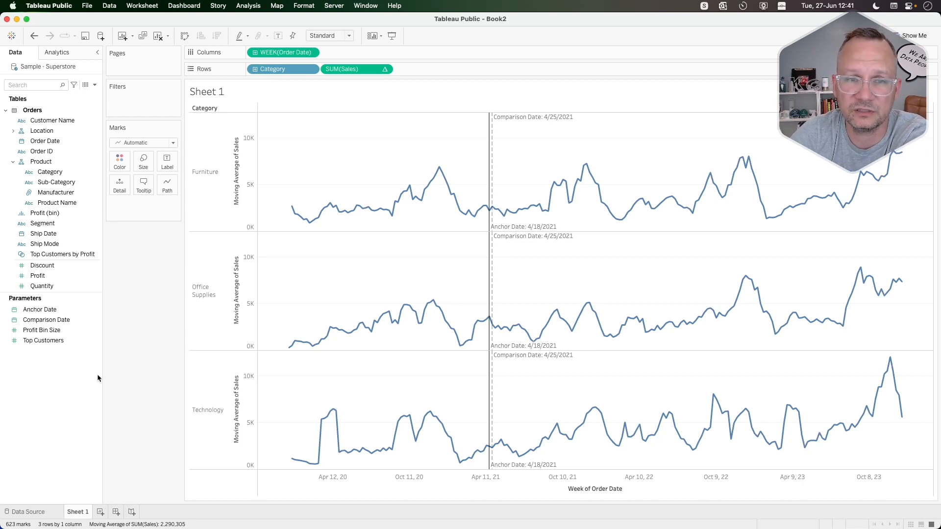
# - Create a calculated field and name it "Anchor Date Sales"
pyautogui.rightClick(66, 383)
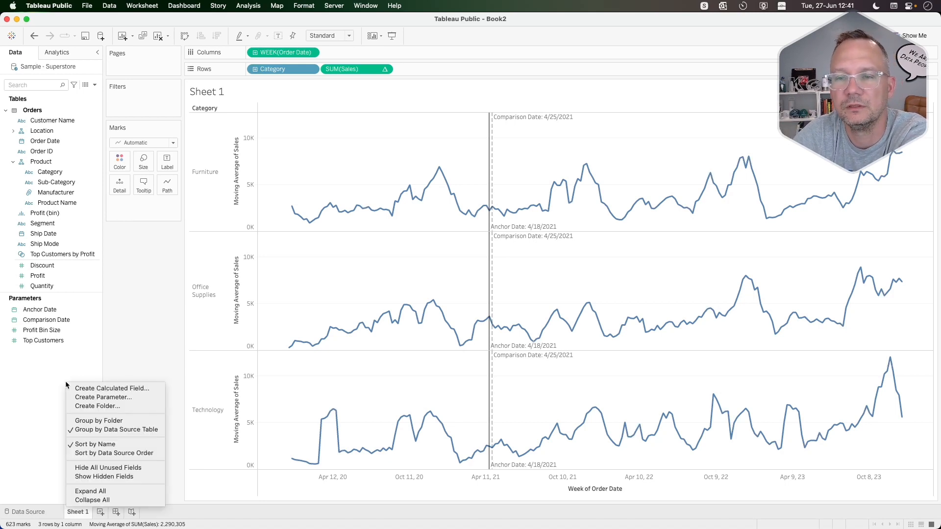
pyautogui.click(91, 390)
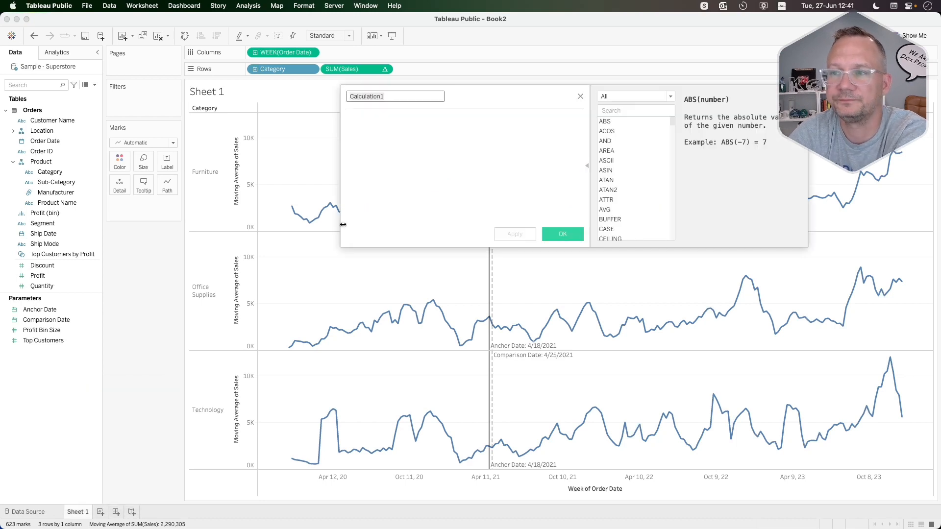
pyautogui.write('A')
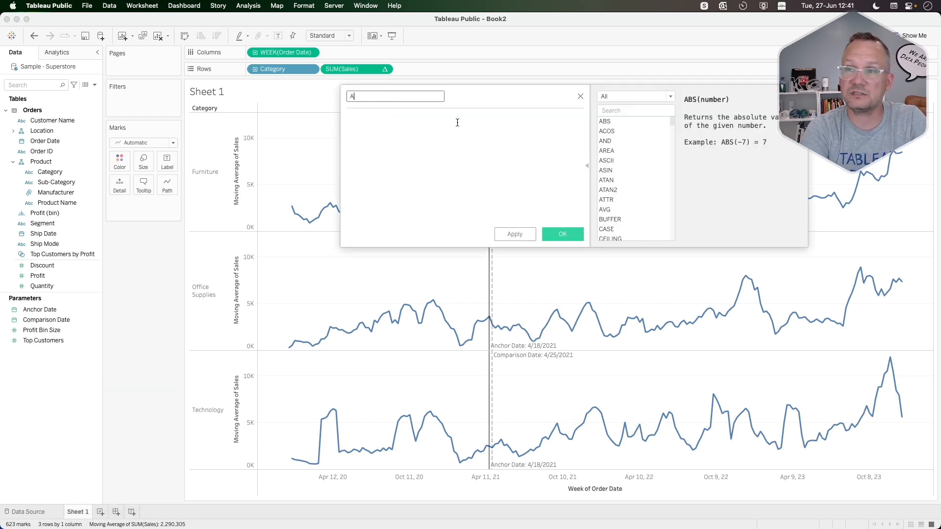
pyautogui.write('nchor Date')
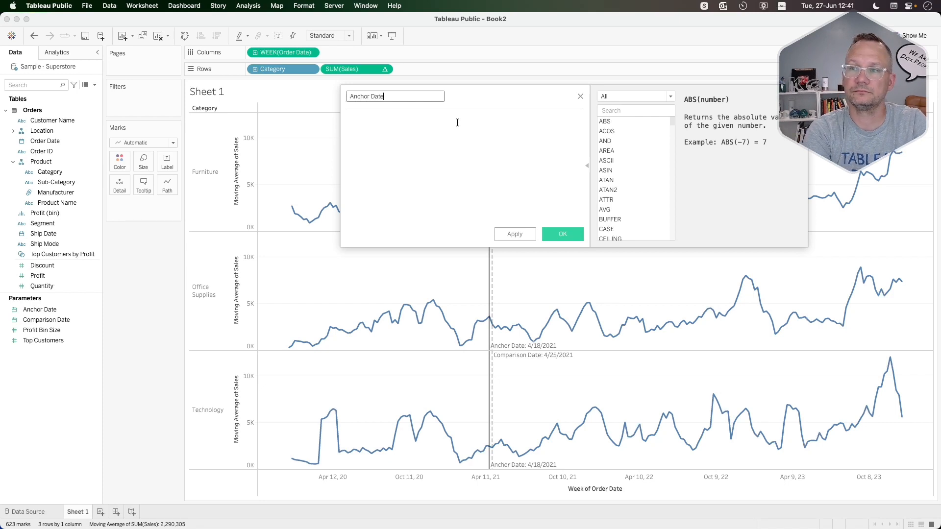
pyautogui.write(' Sales')
# - Enter the formula //Anchor Date Sales IF [Anchor Date] = attr(DATETRUNC('week',[Order Date])) THEN WINDOW_AVG(SUM([Sales]), -5, 0) END and save the field
pyautogui.click(458, 123)
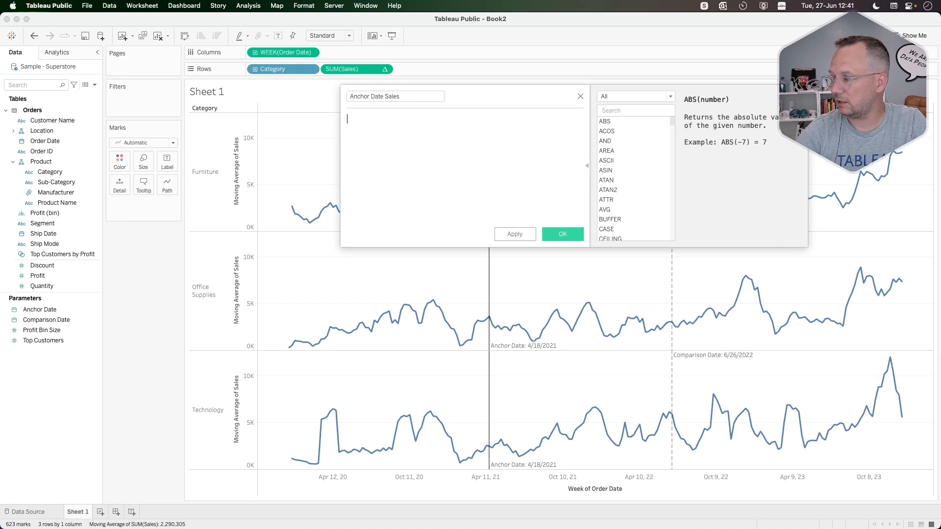
pyautogui.write("//Anchor Date Sales IF [Anchor Date] = attr(DATETRUNC('week',[Order Date])) THEN WINDOW_AVG(SUM([Sales]), -5, 0) END")
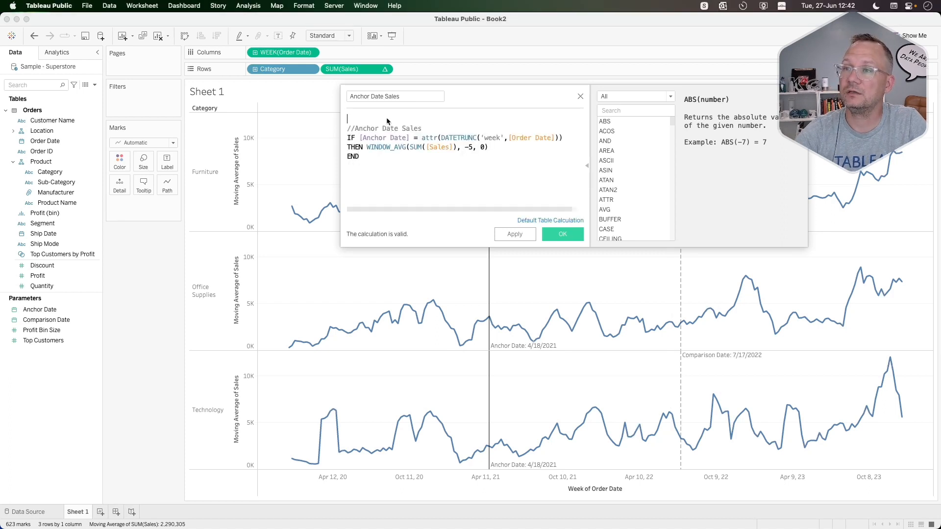
pyautogui.scroll(4, 386, 117)
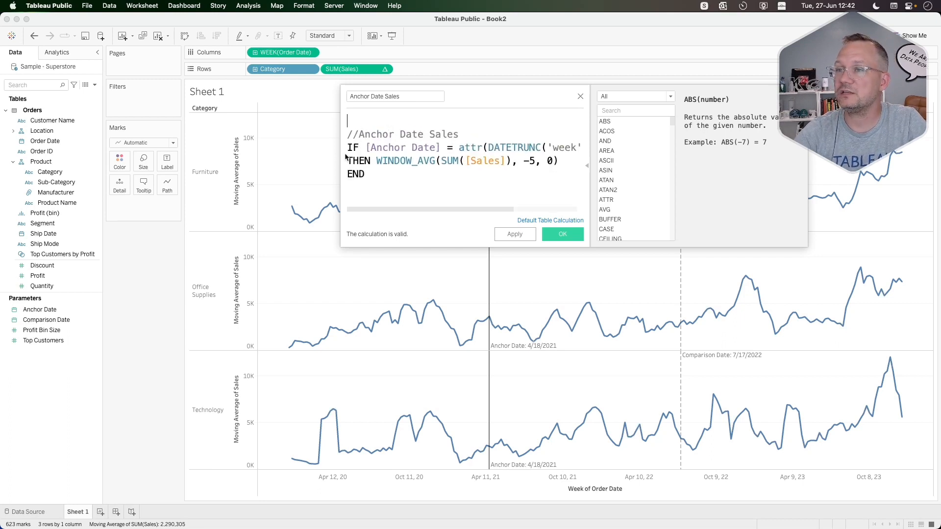
pyautogui.click(587, 167)
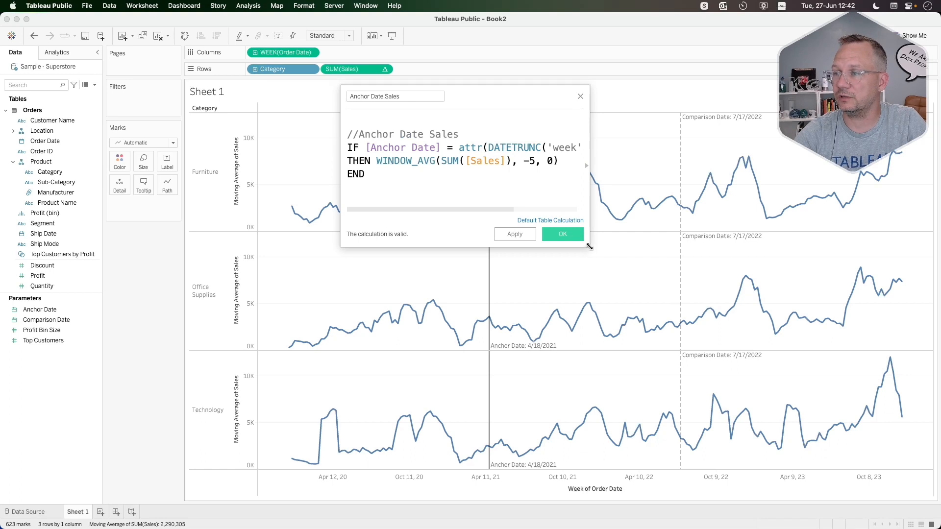
pyautogui.moveTo(590, 246); pyautogui.dragTo(698, 213)
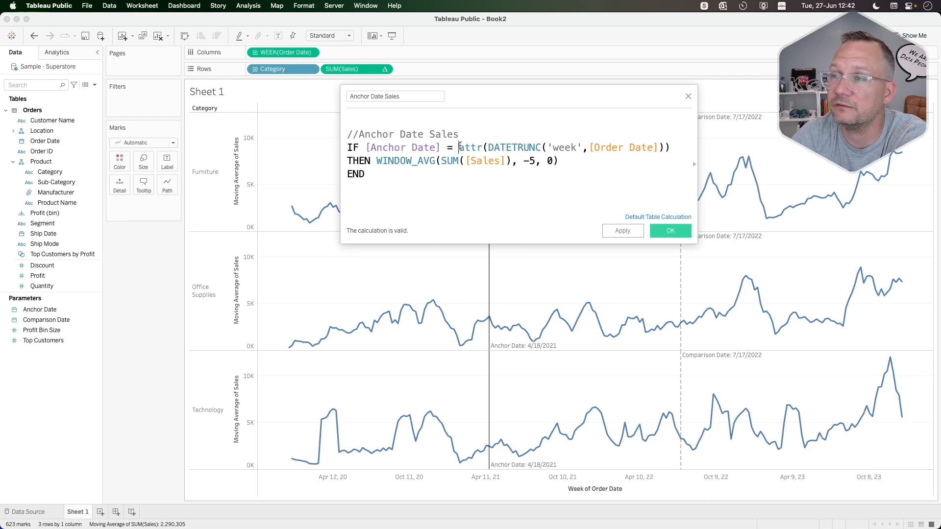
pyautogui.moveTo(458, 148); pyautogui.dragTo(483, 146)
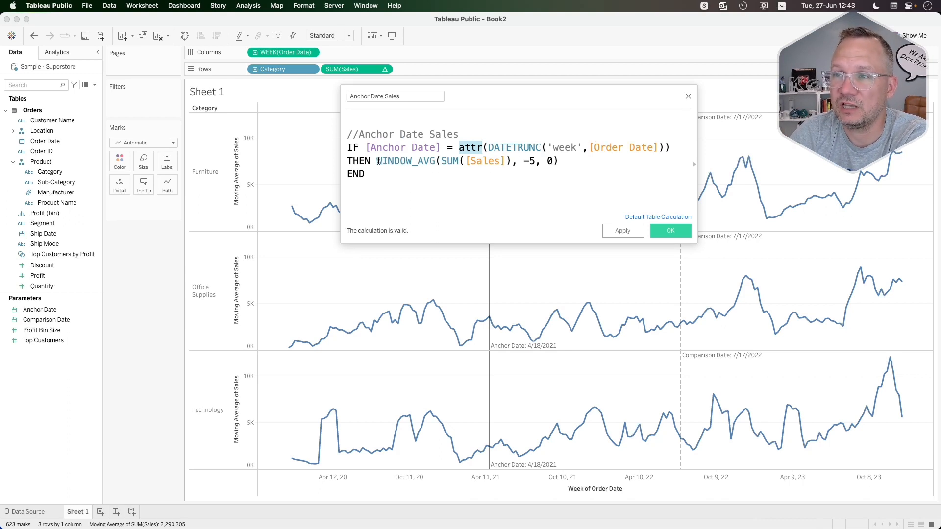
pyautogui.moveTo(376, 160); pyautogui.dragTo(558, 160)
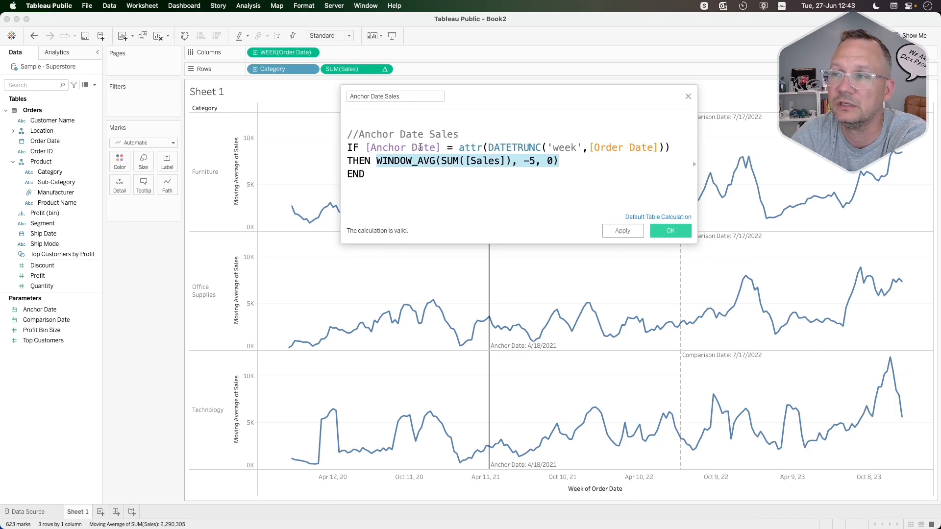
pyautogui.moveTo(493, 147); pyautogui.dragTo(636, 146)
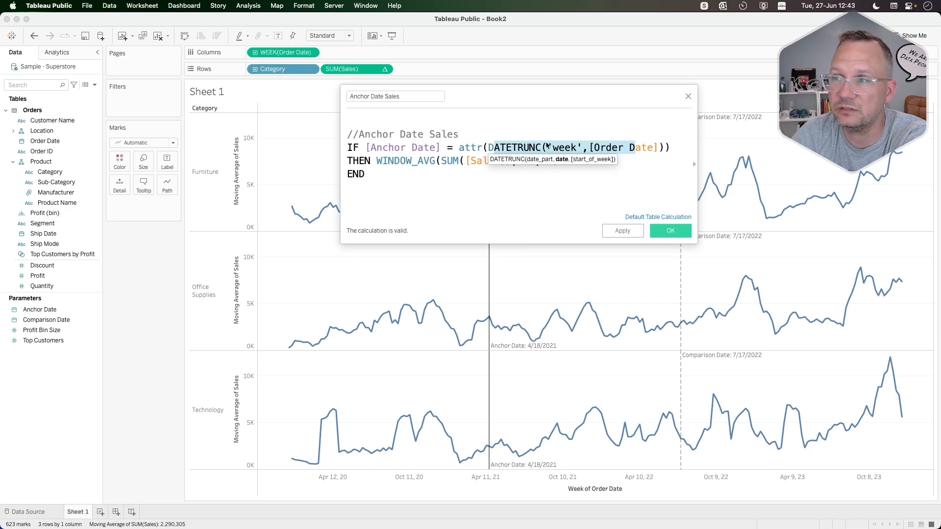
pyautogui.click(483, 147)
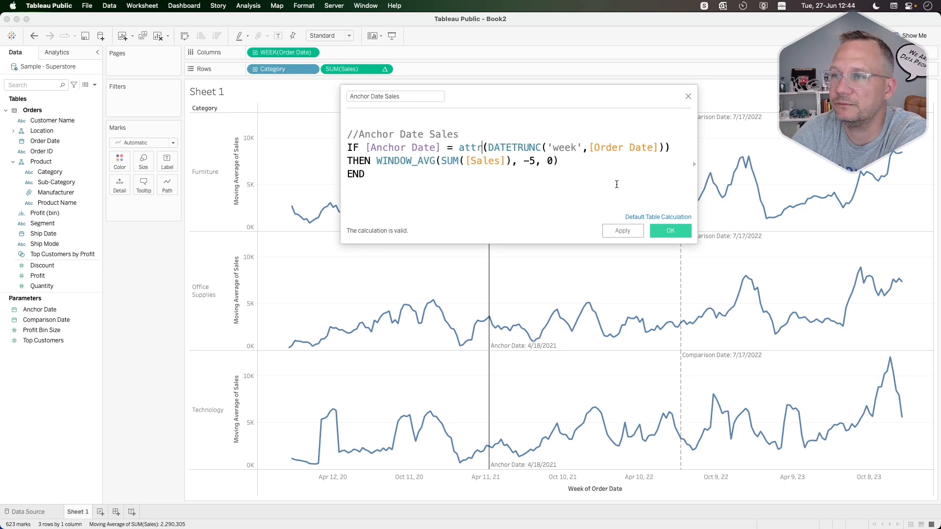
pyautogui.click(670, 231)
# - Duplicate Anchor Date Sales and rewrite the copy as //Comparison Date Sales IF [Comparison Date] = attr(DATETRUNC('week',[Order Date])) THEN WINDOW_AVG(SUM([Sales]), -5, 0) END
pyautogui.rightClick(59, 282)
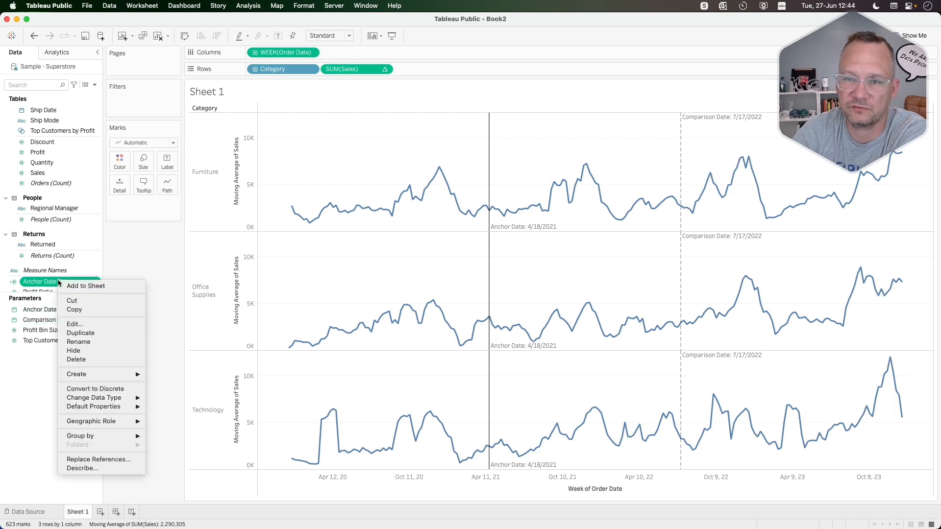
pyautogui.click(74, 333)
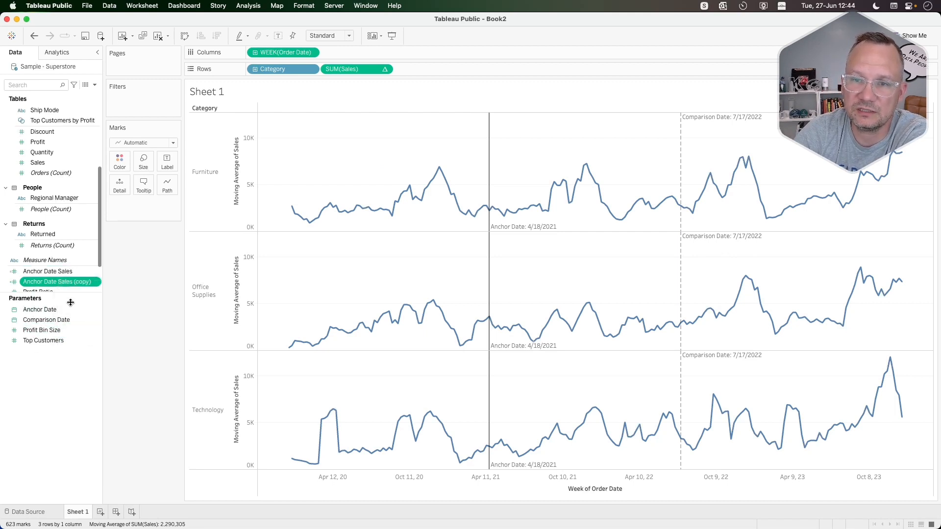
pyautogui.rightClick(55, 284)
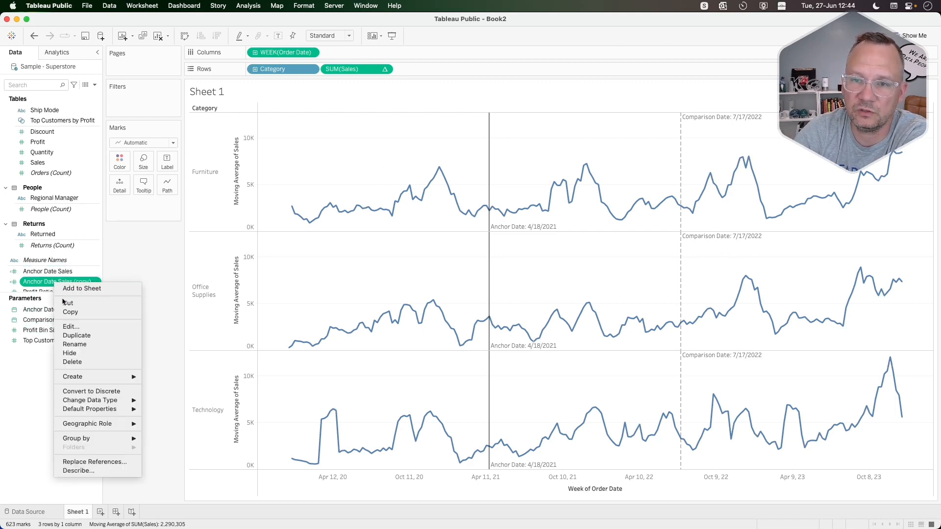
pyautogui.click(74, 325)
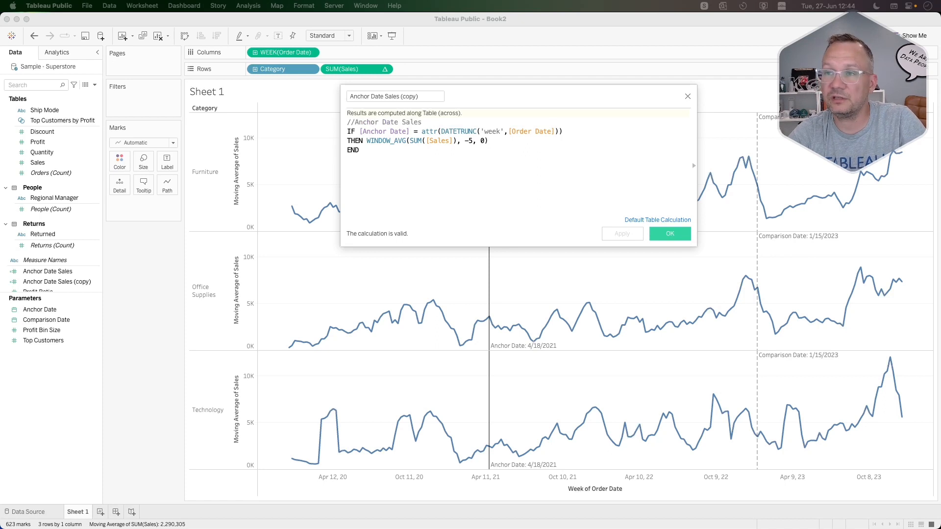
pyautogui.click(359, 151)
pyautogui.moveTo(359, 150); pyautogui.dragTo(317, 121)
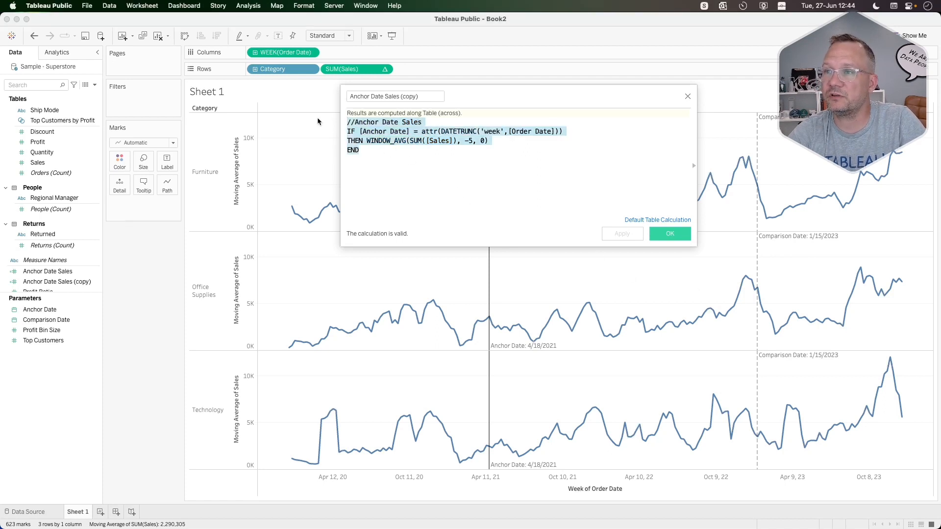
pyautogui.write("//Comparison Date Sales IF [Comparison Date] = attr(DATETRUNC('week',[Order Date])) THEN WINDOW_AVG(SUM([Sales]), -5, 0) END")
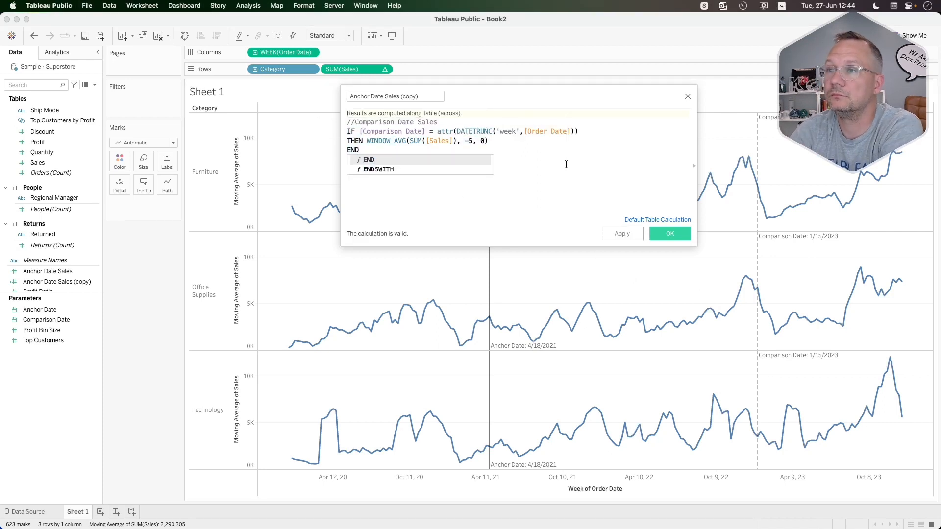
pyautogui.click(566, 164)
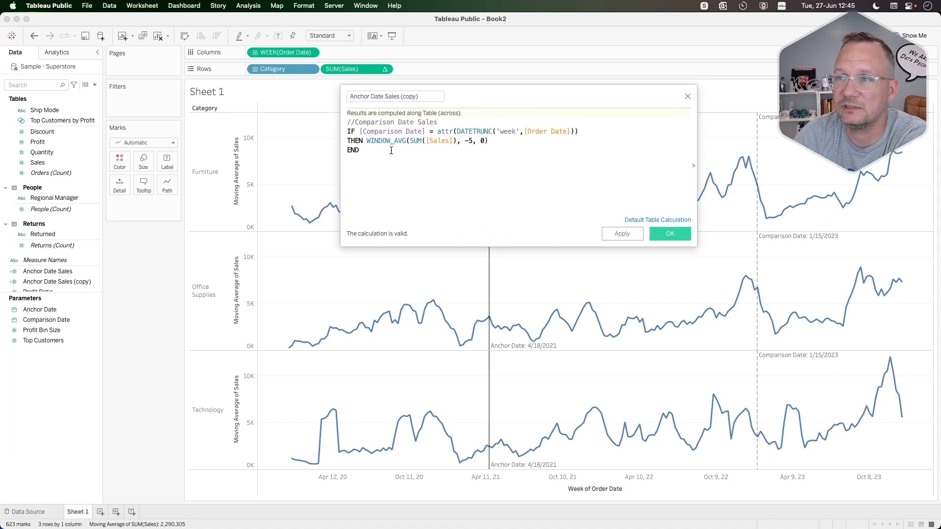
# - Rename the duplicated calculation "Comparison Date Sales" and save it
pyautogui.moveTo(370, 97); pyautogui.dragTo(328, 98)
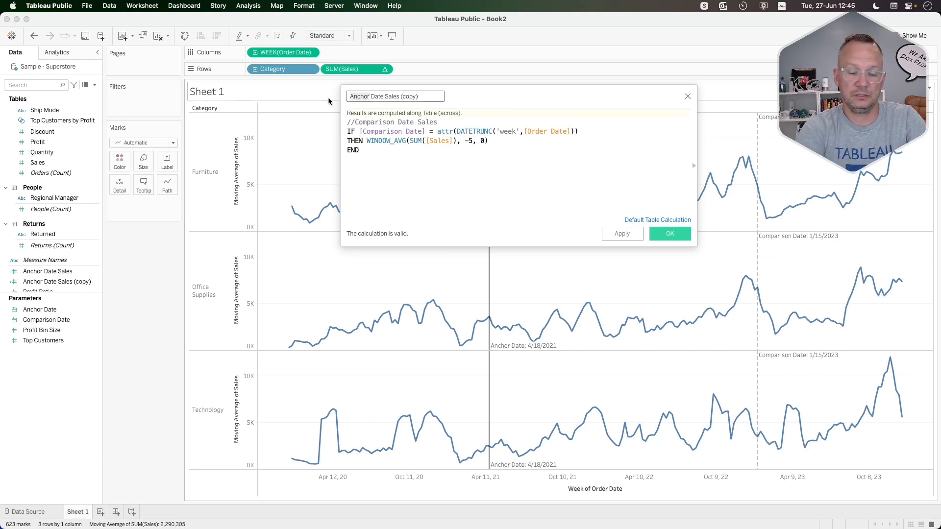
pyautogui.write('Compariso')
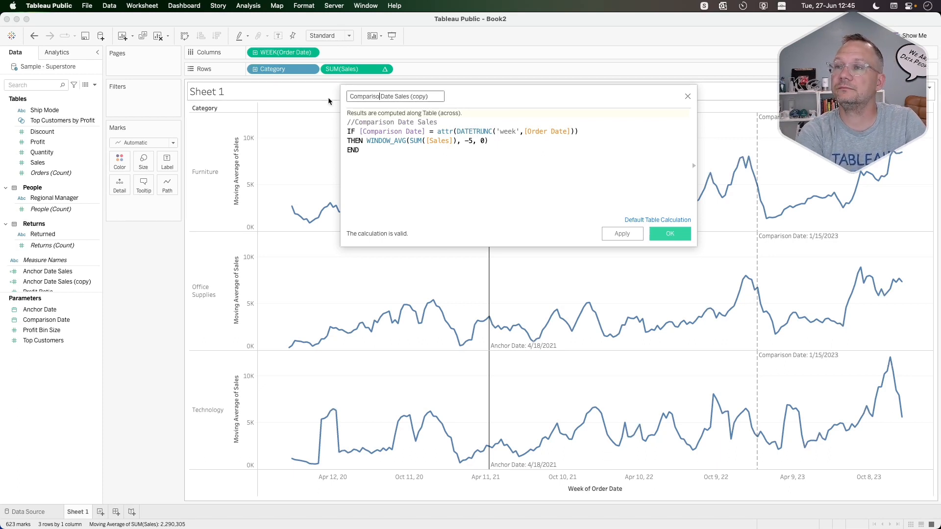
pyautogui.write('n')
pyautogui.press('super+Right')
pyautogui.press('BackSpace')
pyautogui.press('BackSpace')
pyautogui.press('BackSpace')
pyautogui.press('BackSpace')
pyautogui.press('BackSpace')
pyautogui.press('BackSpace')
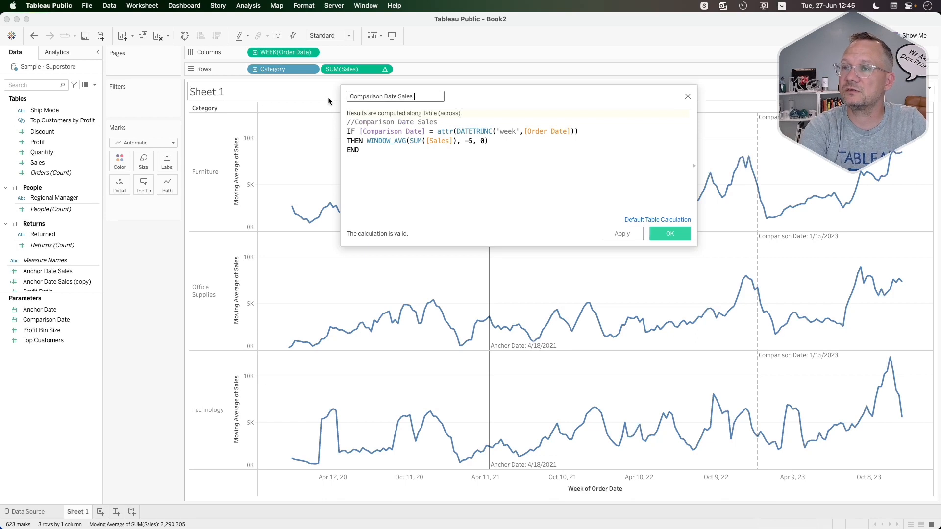
pyautogui.click(660, 237)
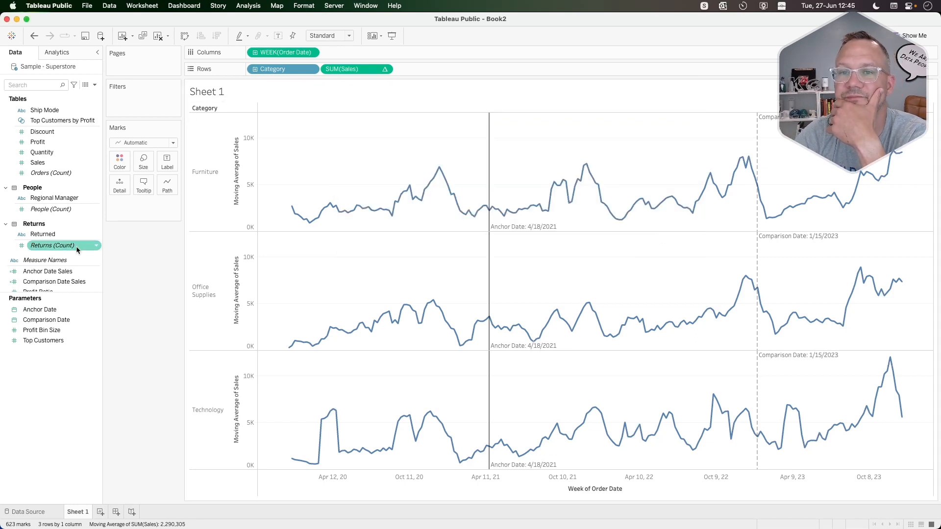
# - Filter the view by Measure Names, keeping only Anchor Date Sales and Comparison Date Sales
pyautogui.scroll(-3, 73, 247)
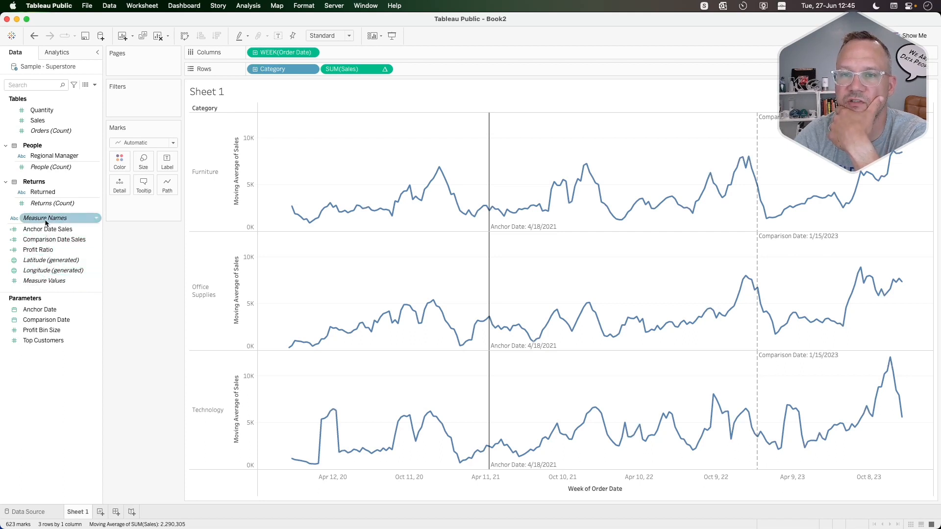
pyautogui.moveTo(46, 222); pyautogui.dragTo(144, 110)
pyautogui.click(434, 290)
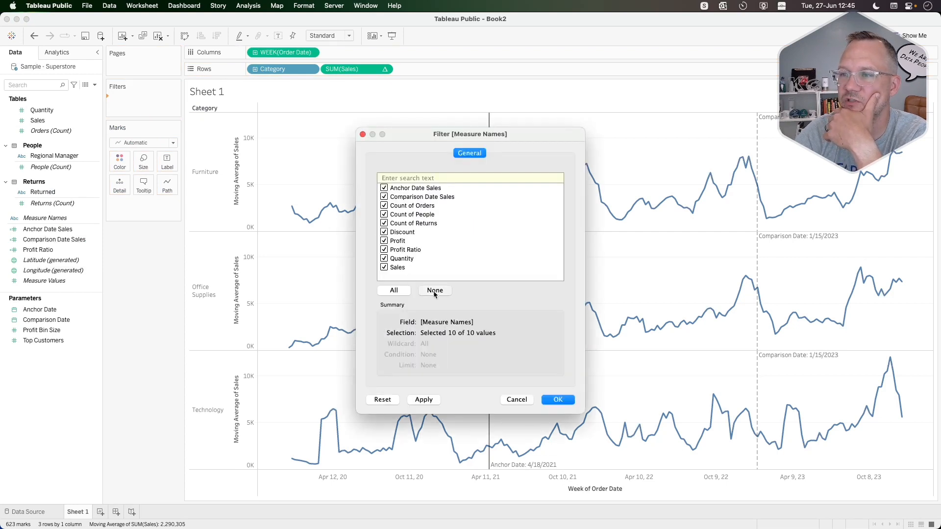
pyautogui.click(384, 188)
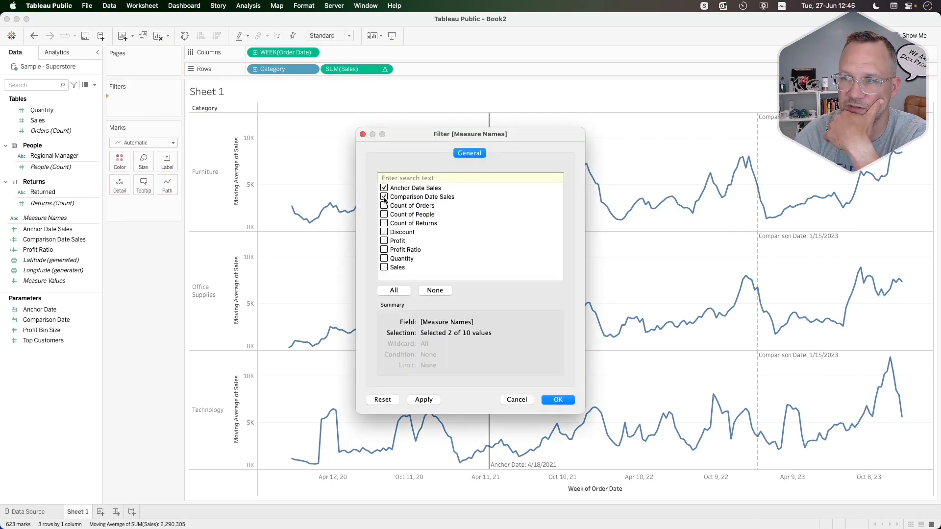
pyautogui.click(561, 400)
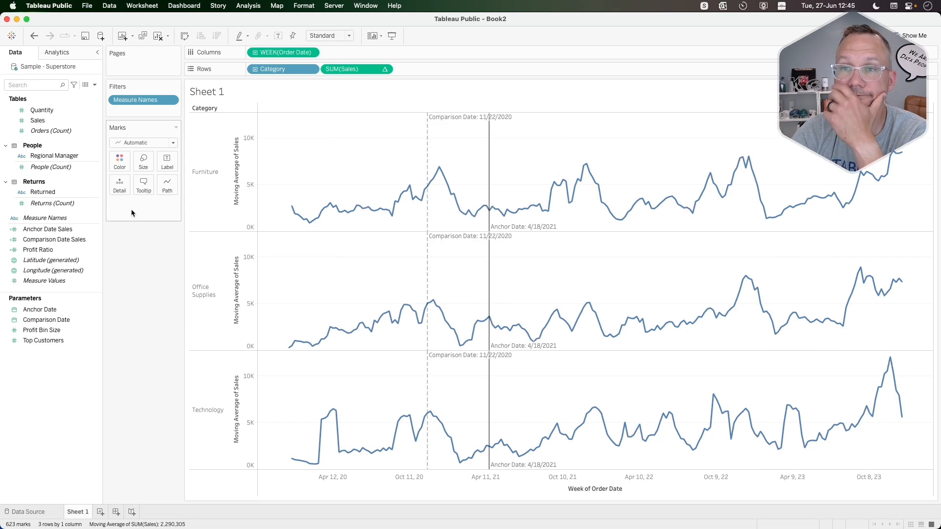
# - Add Measure Values to Rows after SUM(Sales) and try the Comparison Date at several weeks in the Furniture charts
pyautogui.moveTo(39, 280); pyautogui.dragTo(443, 72)
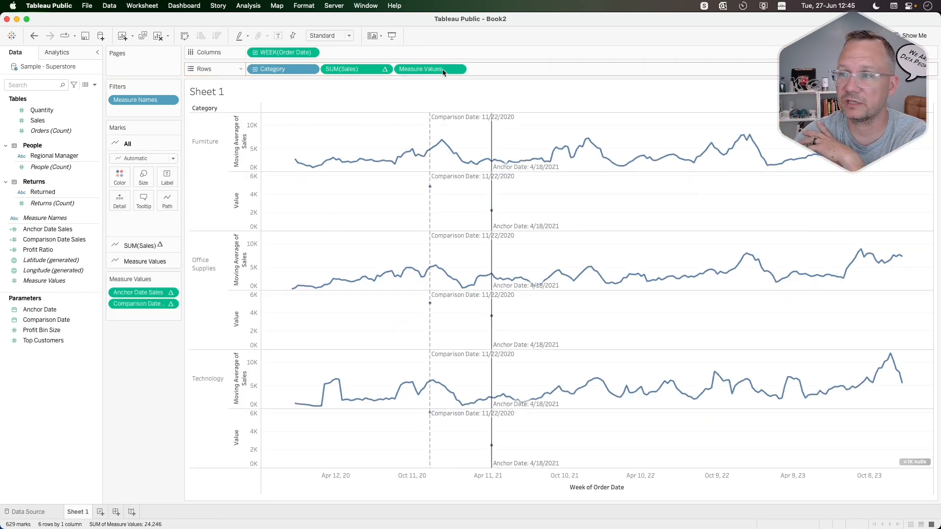
pyautogui.click(492, 210)
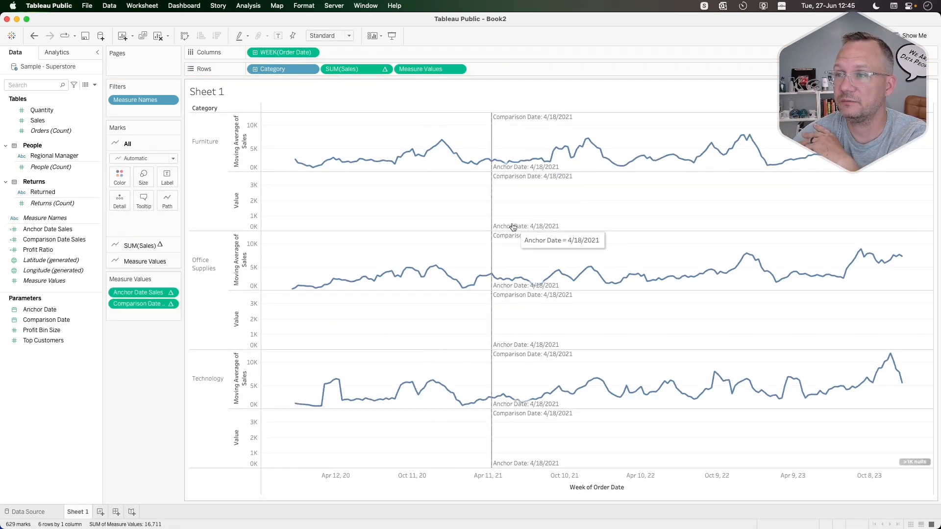
pyautogui.click(394, 172)
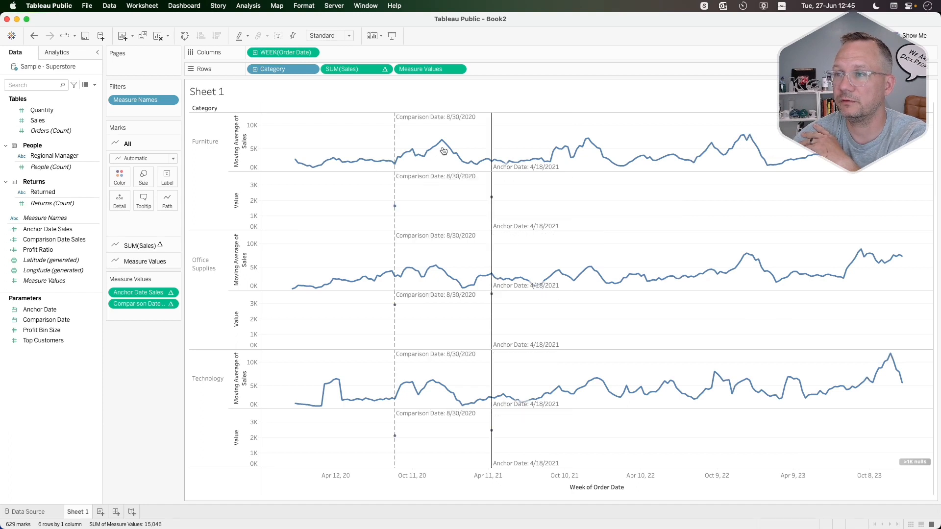
pyautogui.click(440, 146)
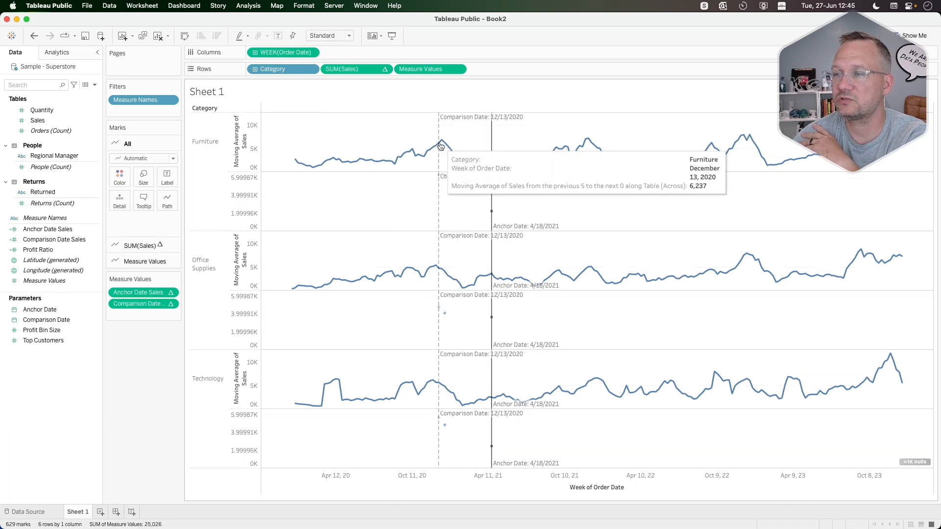
pyautogui.click(432, 145)
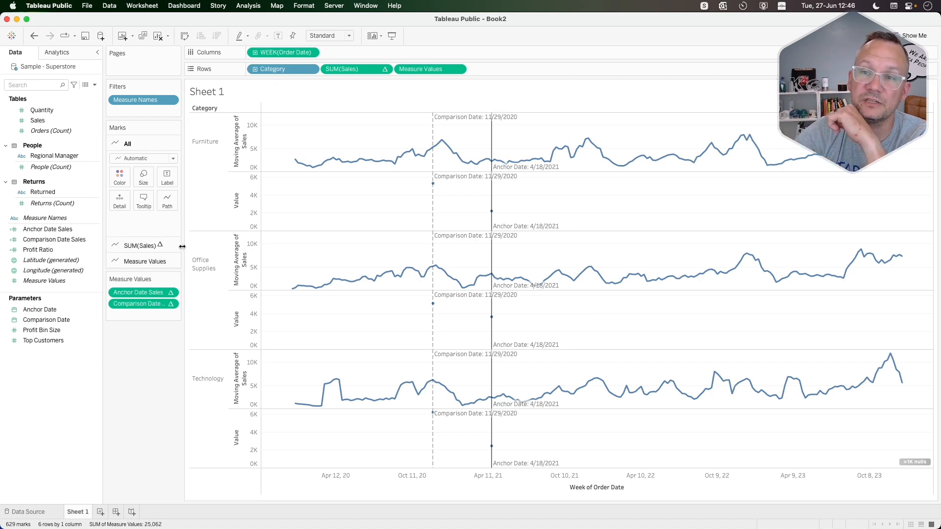
# - Connect the Anchor and Comparison Date points with a line by assigning Measure Values to Path on the Measure Values marks
pyautogui.click(145, 261)
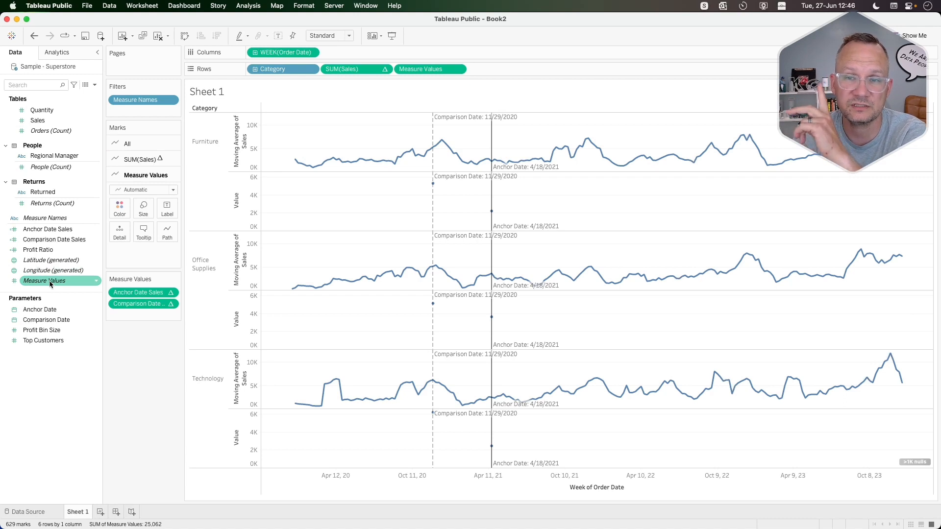
pyautogui.moveTo(50, 283); pyautogui.dragTo(163, 230)
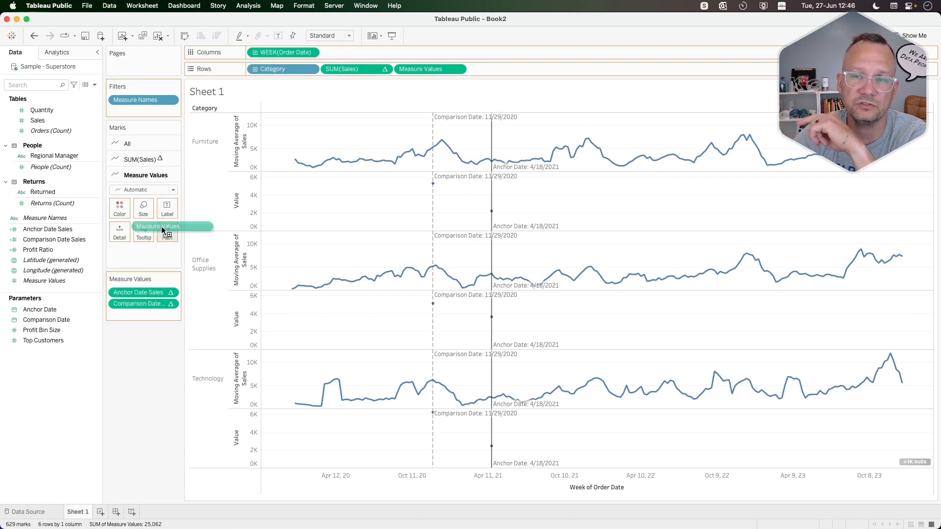
pyautogui.moveTo(162, 229); pyautogui.dragTo(165, 237)
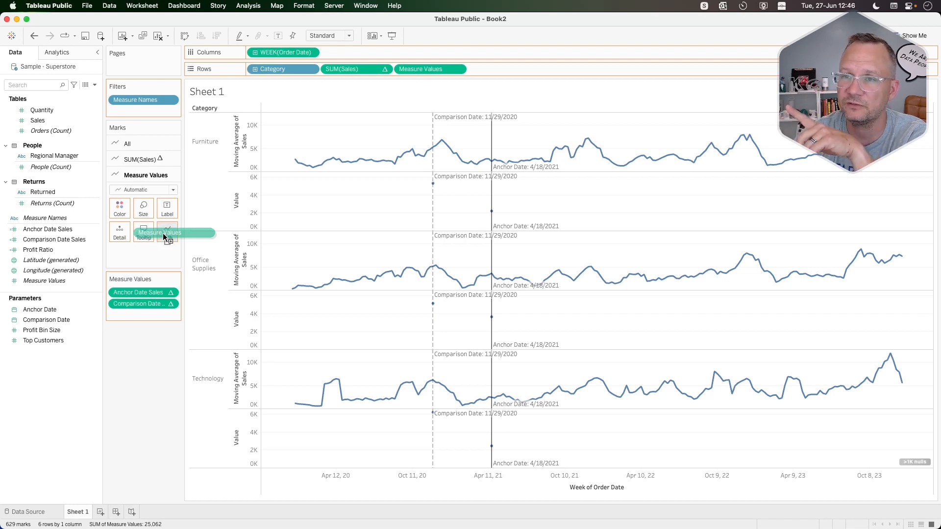
pyautogui.moveTo(165, 237); pyautogui.dragTo(163, 237)
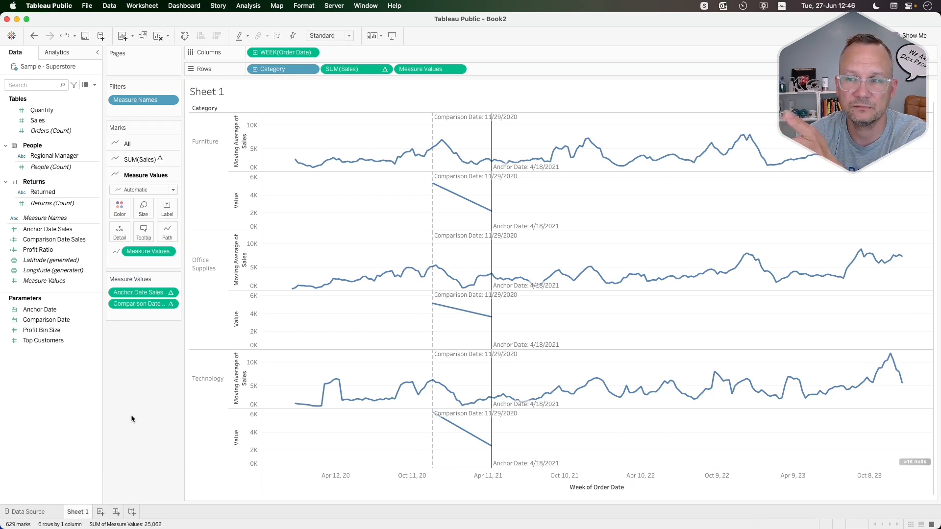
# - Color the marks of both measures by Category, keeping Category on Rows
pyautogui.click(137, 145)
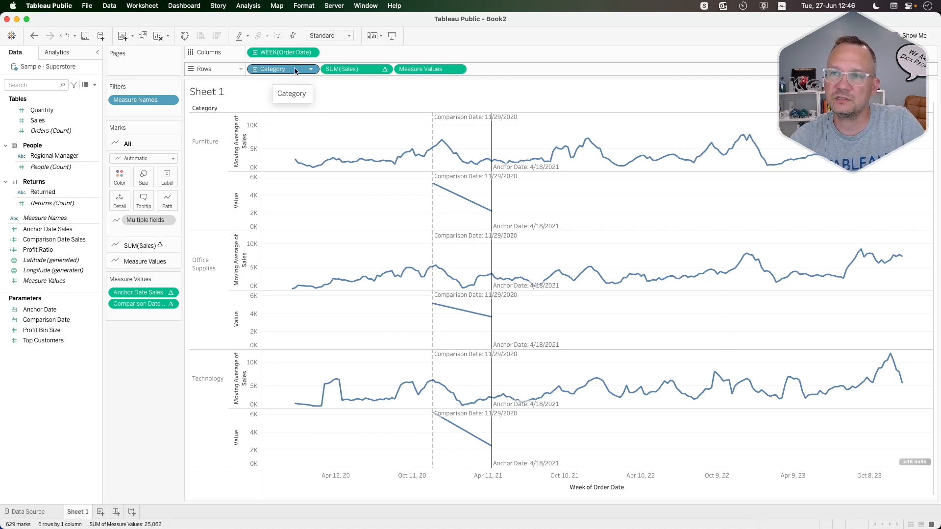
pyautogui.moveTo(285, 70); pyautogui.dragTo(123, 182)
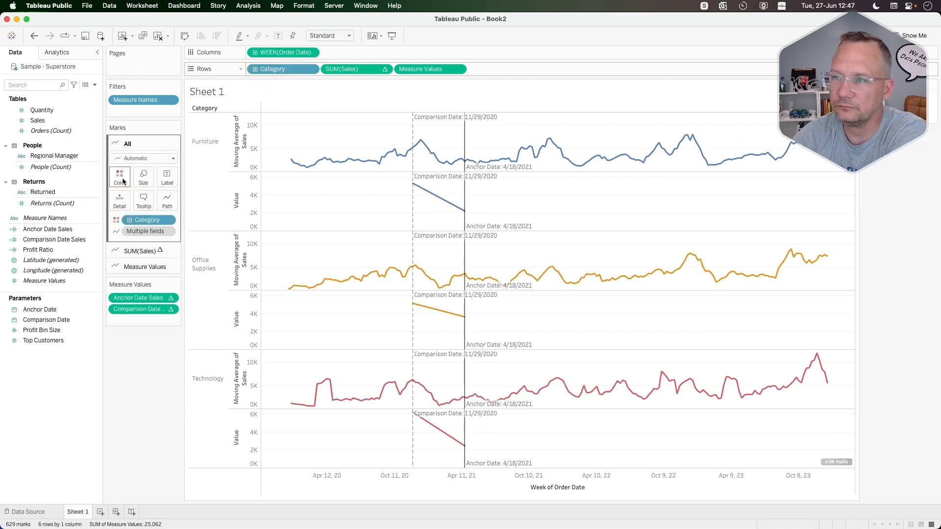
pyautogui.click(123, 181)
pyautogui.click(122, 182)
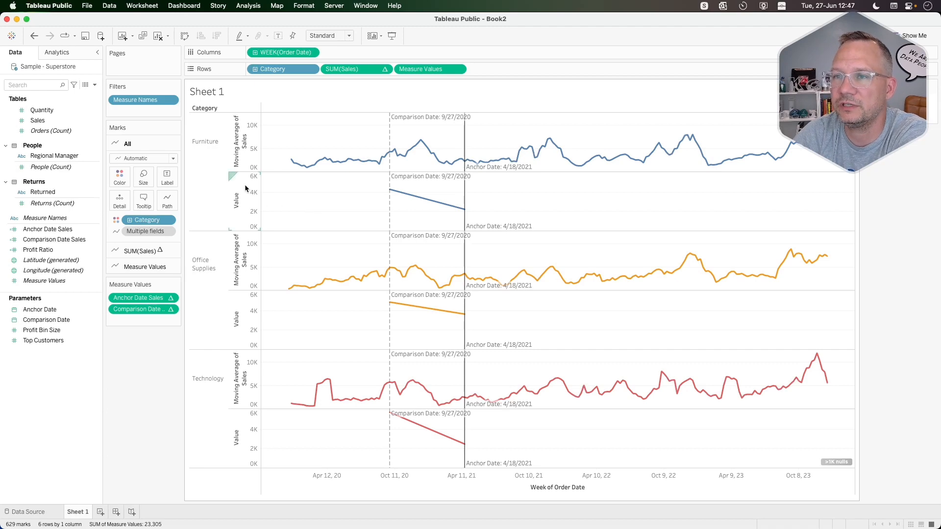
# - Overlay Measure Values on the moving average of Sales as a synchronized dual axis and hide the nulls indicator
pyautogui.moveTo(230, 174); pyautogui.dragTo(853, 177)
pyautogui.rightClick(827, 152)
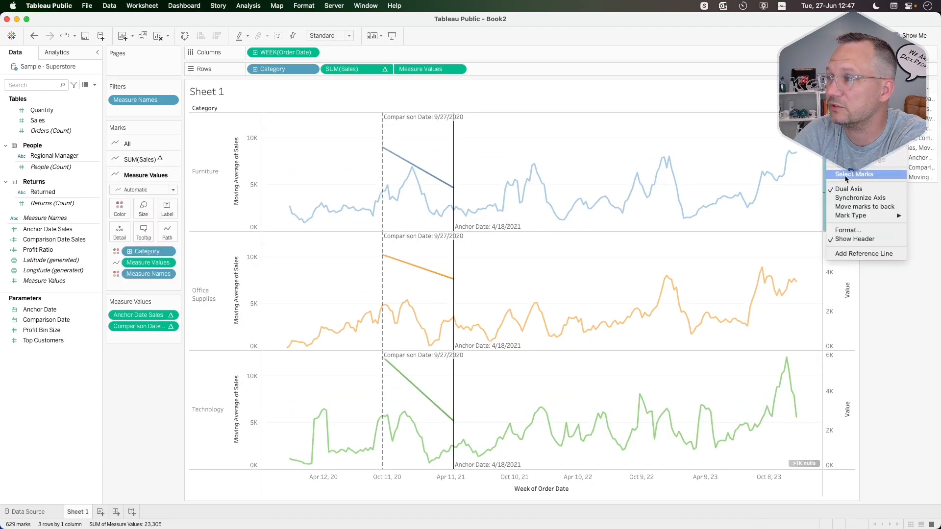
pyautogui.click(860, 198)
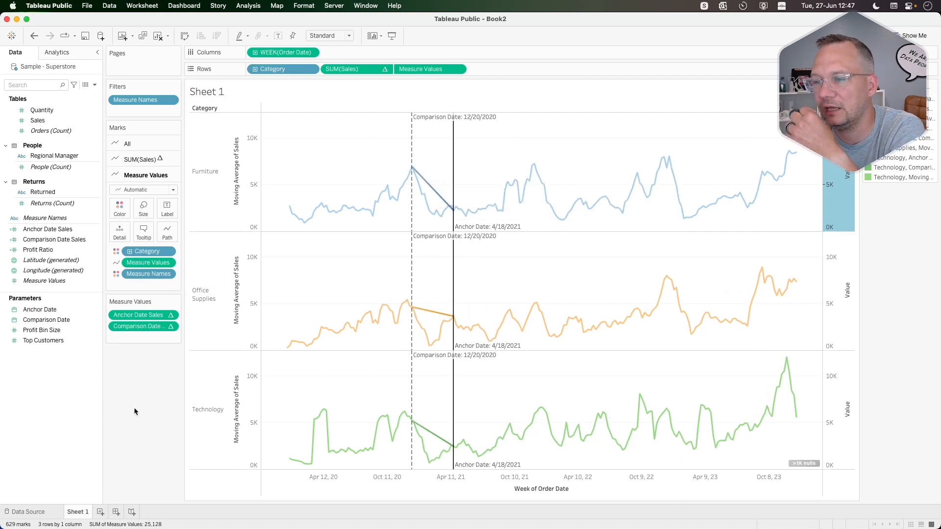
pyautogui.rightClick(795, 464)
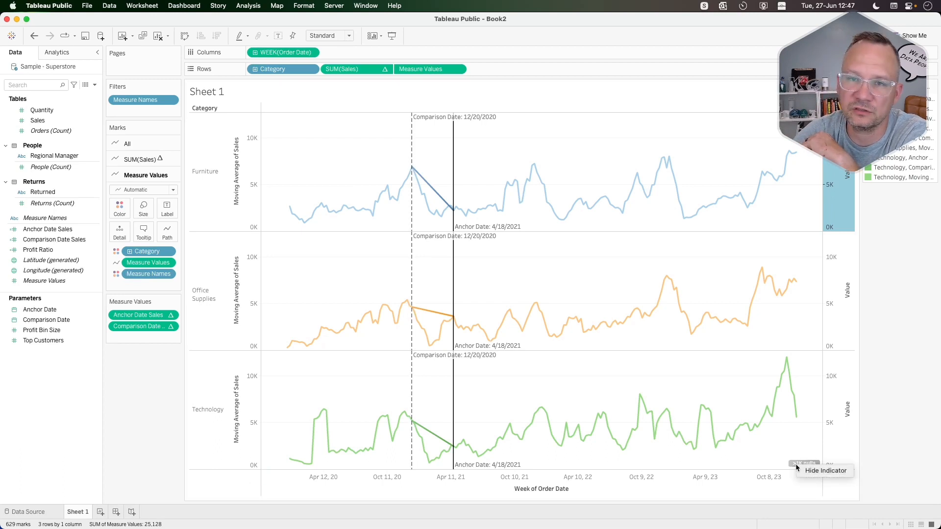
pyautogui.click(812, 470)
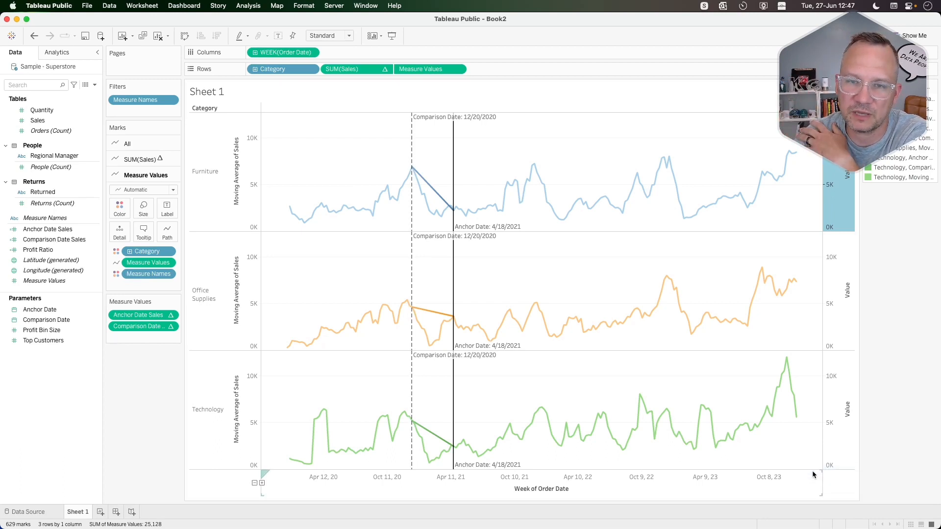
# - Examine how the connecting line follows the Comparison Date across different weeks of the Office Supplies line
pyautogui.click(557, 314)
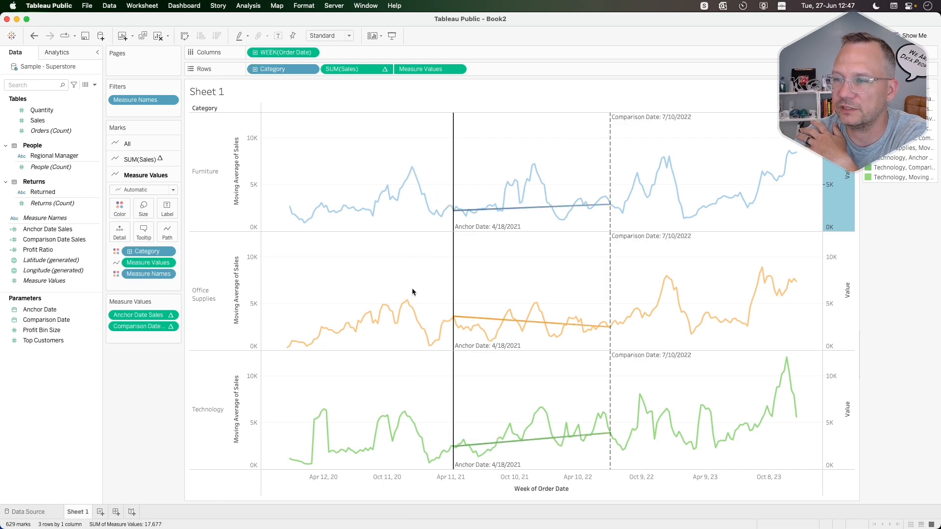
pyautogui.click(408, 300)
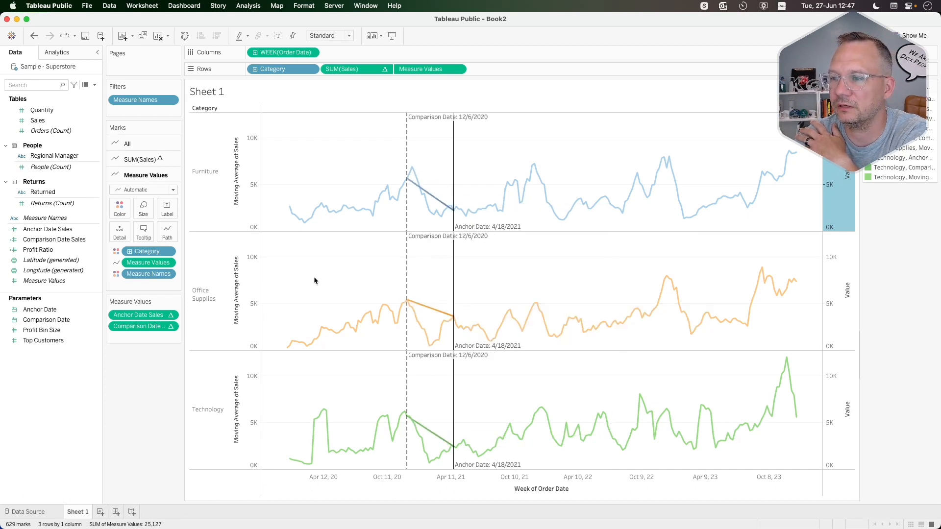
pyautogui.click(389, 316)
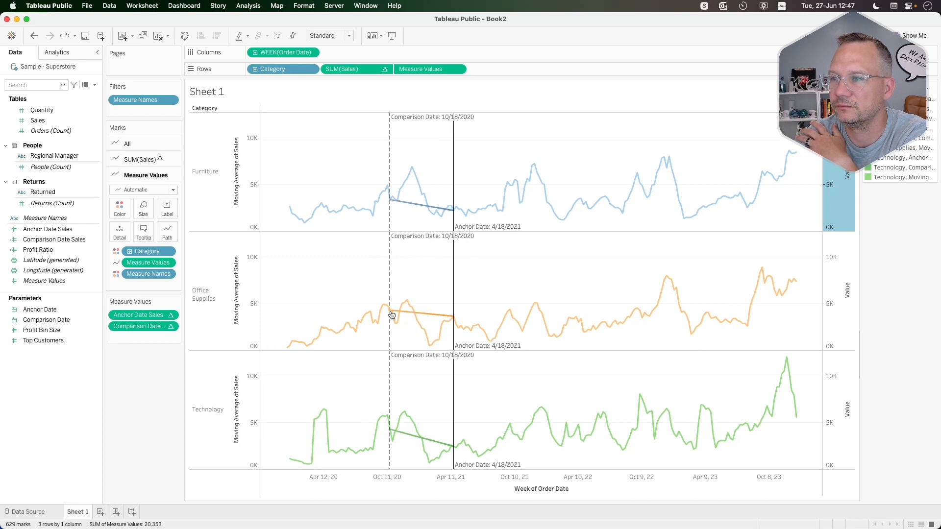
pyautogui.click(369, 320)
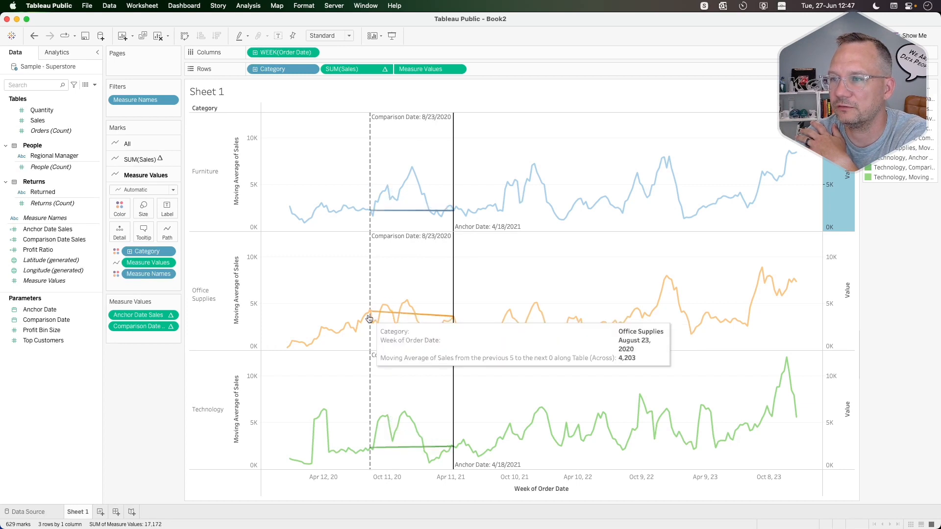
pyautogui.click(368, 323)
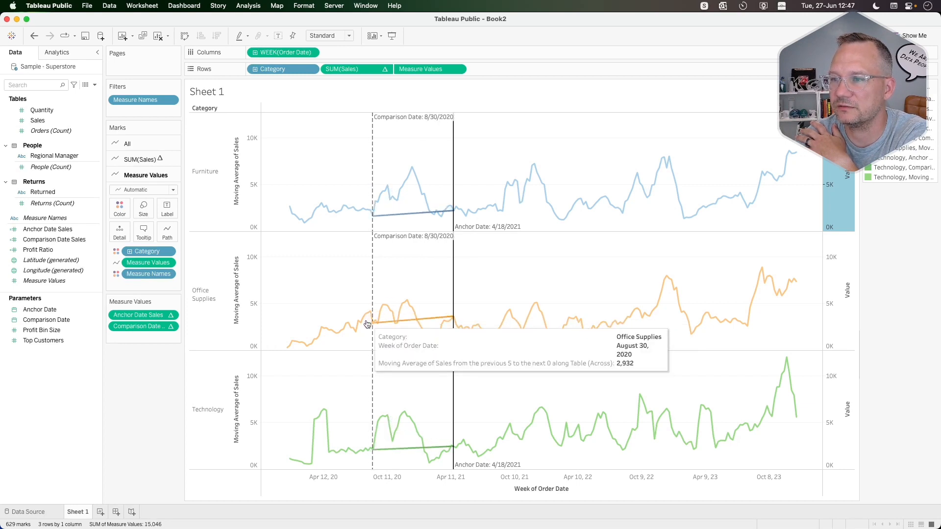
pyautogui.click(356, 326)
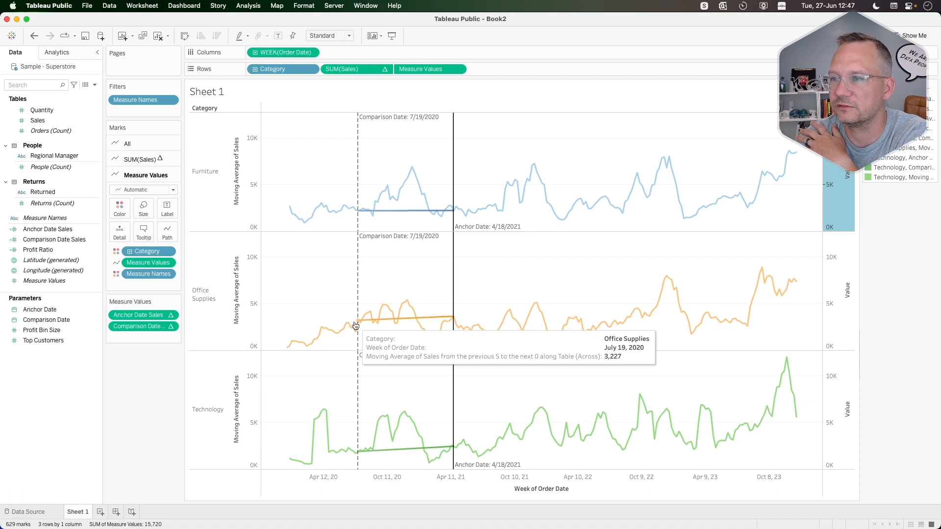
pyautogui.click(483, 328)
pyautogui.click(533, 307)
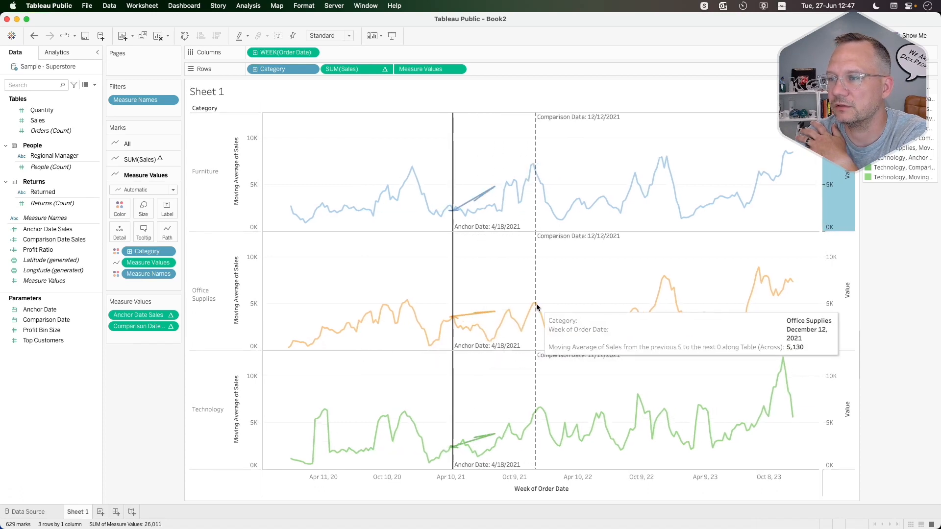
# - Try the Anchor Date at 12/12/2021 and 11/14/2021 on the Office Supplies line, moving the Comparison Date to either side
pyautogui.click(537, 306)
pyautogui.click(538, 307)
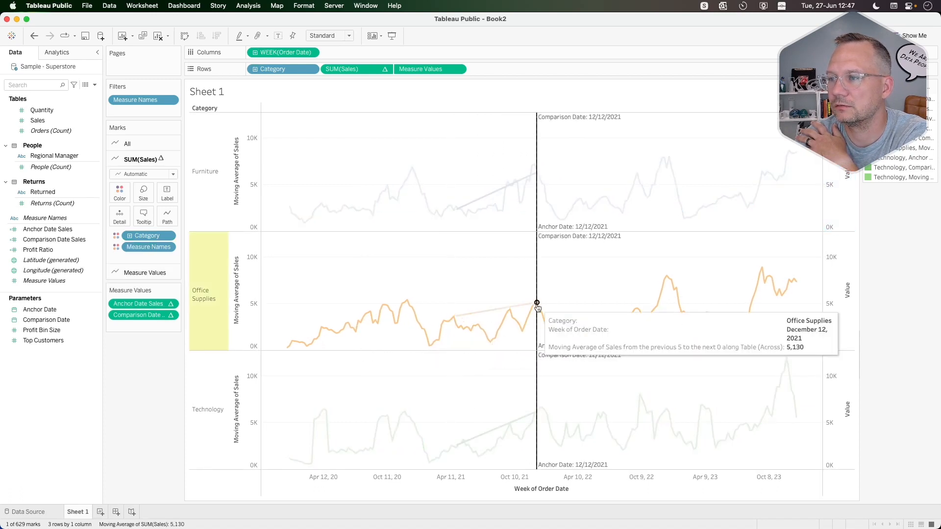
pyautogui.click(452, 317)
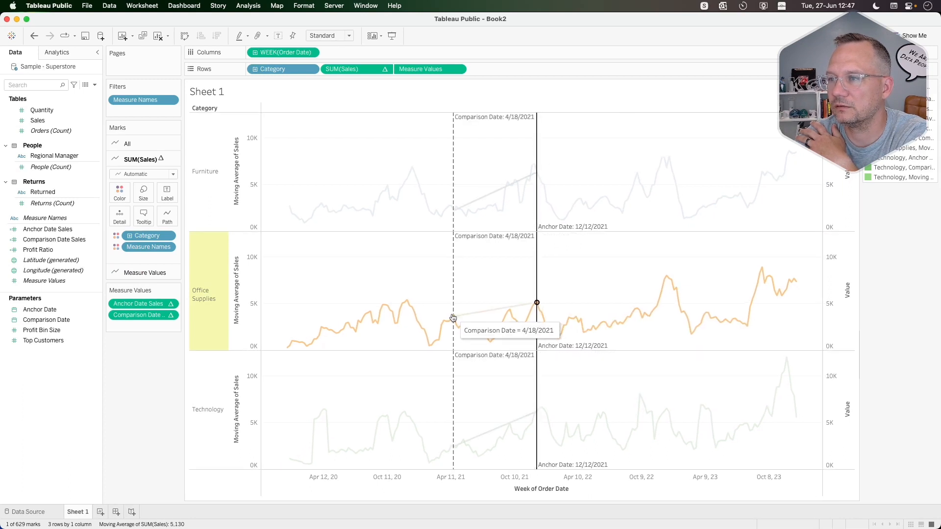
pyautogui.moveTo(415, 315)
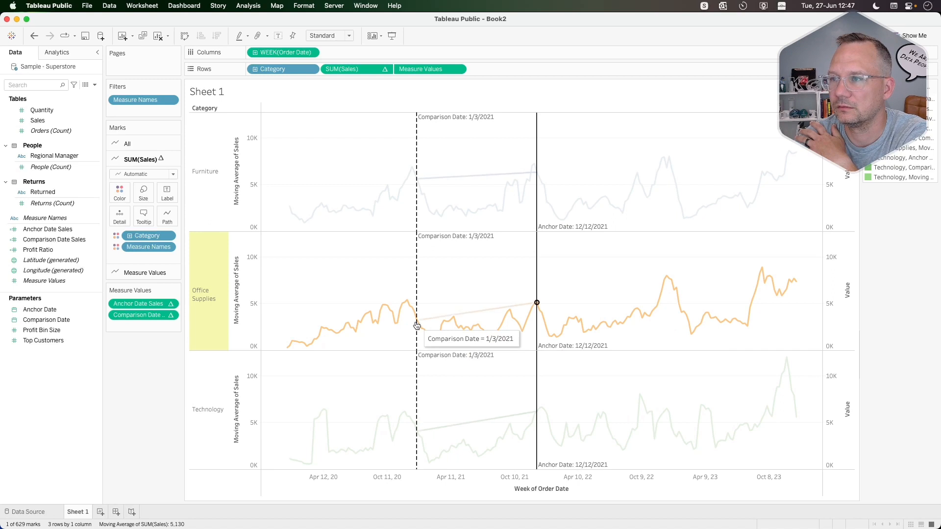
pyautogui.moveTo(616, 326)
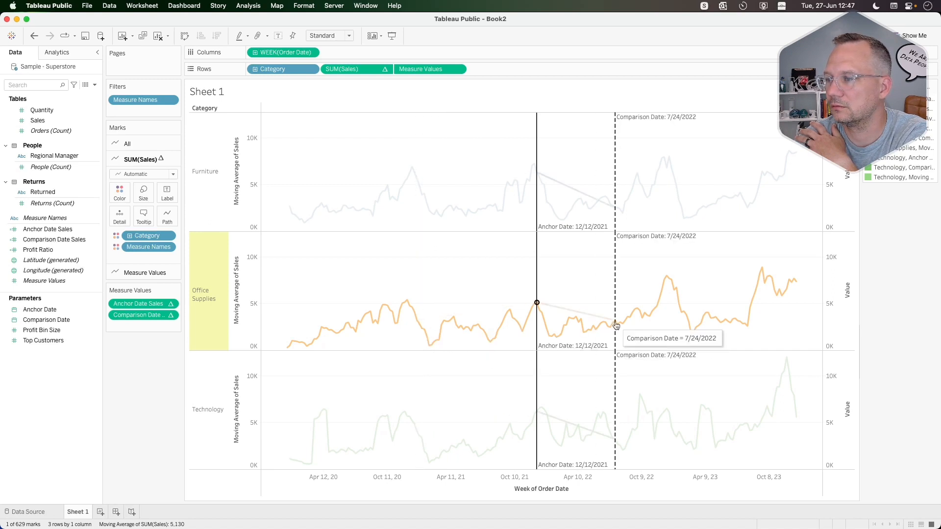
pyautogui.click(525, 321)
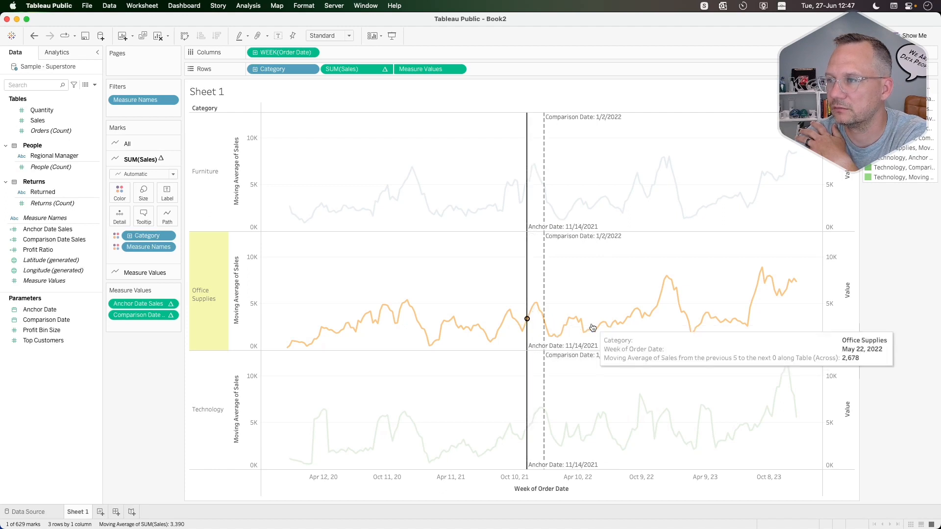
pyautogui.moveTo(592, 327)
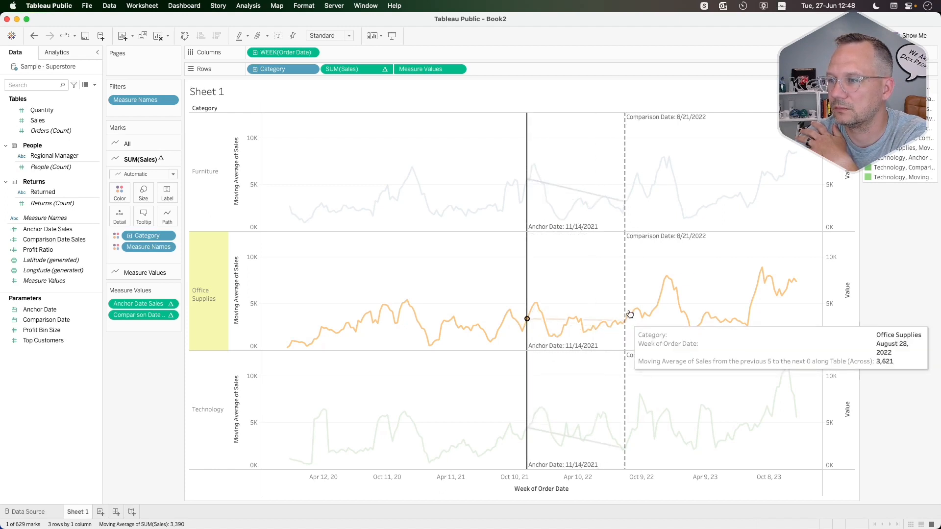
# - Set the Anchor Date to 11/13/2022 on the Office Supplies line with the Comparison Date at 11/21/2021, and clear the mark selection
pyautogui.click(658, 311)
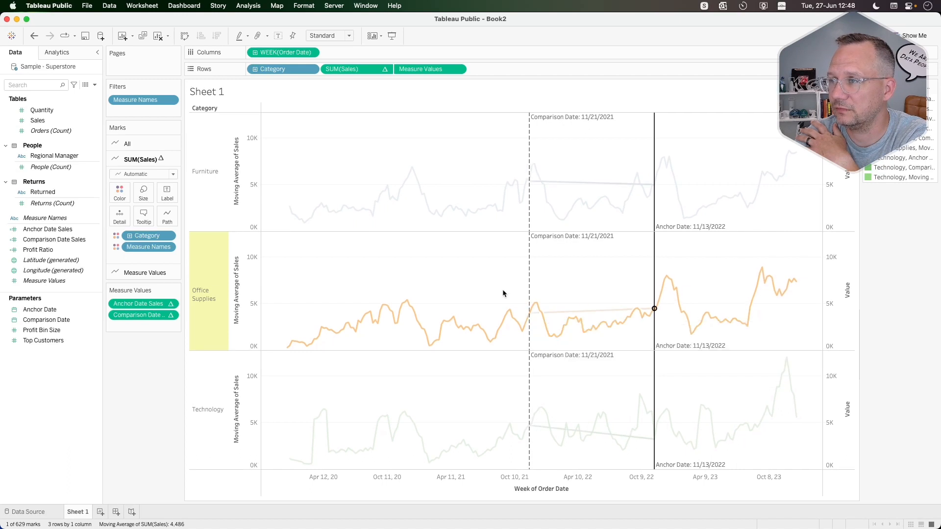
pyautogui.click(192, 338)
pyautogui.press('Escape')
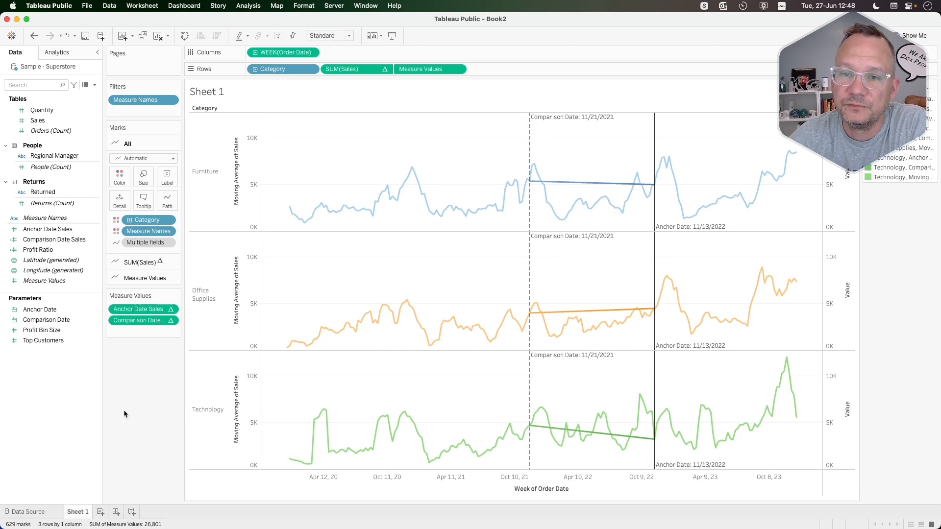
# - Start a new calculated field named "% Change"
pyautogui.rightClick(40, 398)
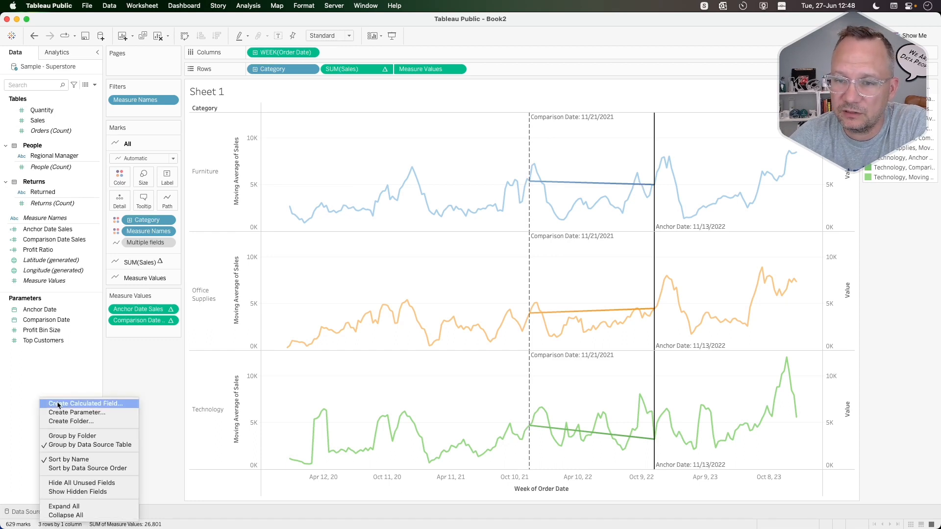
pyautogui.click(58, 404)
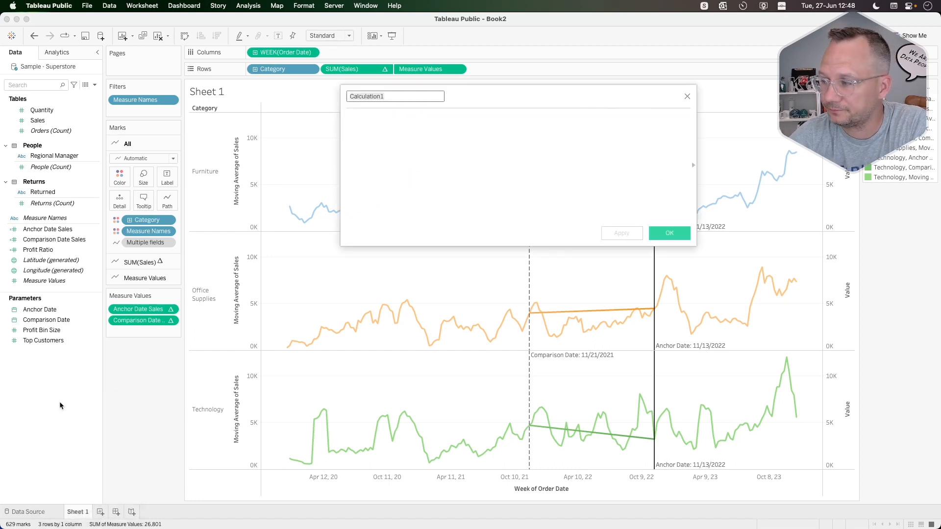
pyautogui.doubleClick(372, 96)
pyautogui.write('% Change')
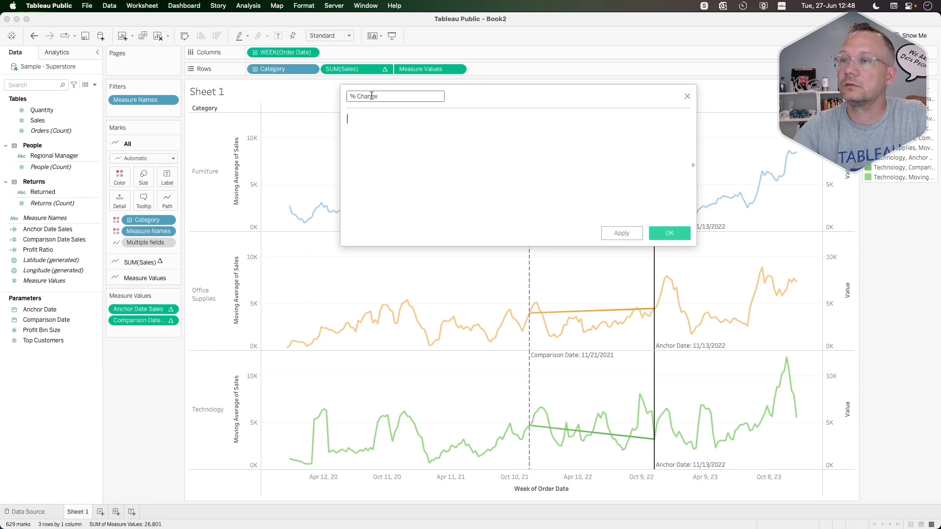
pyautogui.press('Tab')
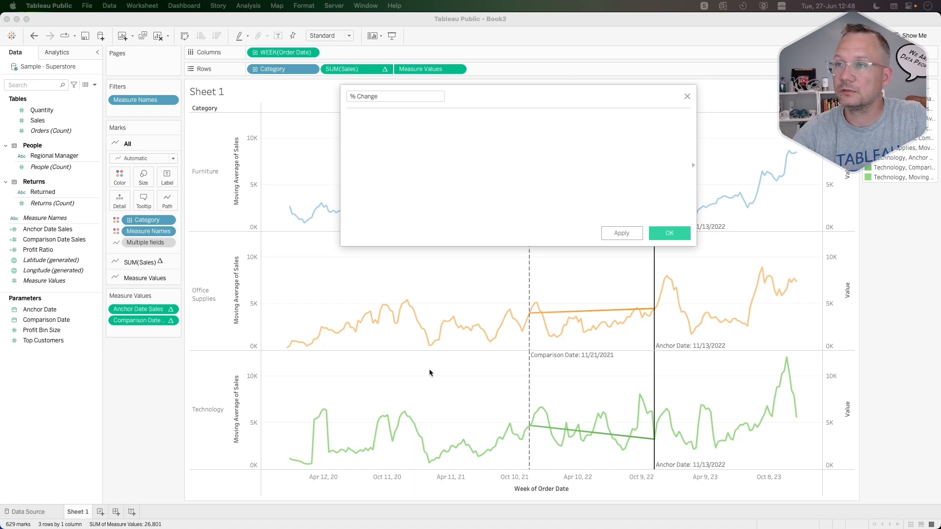
# - Enter the formula IF [Comparison Date]=ATTR(DATETRUNC('week',[Order Date])) THEN (WINDOW_MIN([Comparison Date Sales]) - WINDOW_MIN([Anchor Date Sales])) / WINDOW_MIN([Anchor Date Sales]) ELSE NULL END, with the editor enlarged
pyautogui.click(414, 163)
pyautogui.press('super+v')
pyautogui.press('super+plus')
pyautogui.press('super+plus')
pyautogui.press('super+plus')
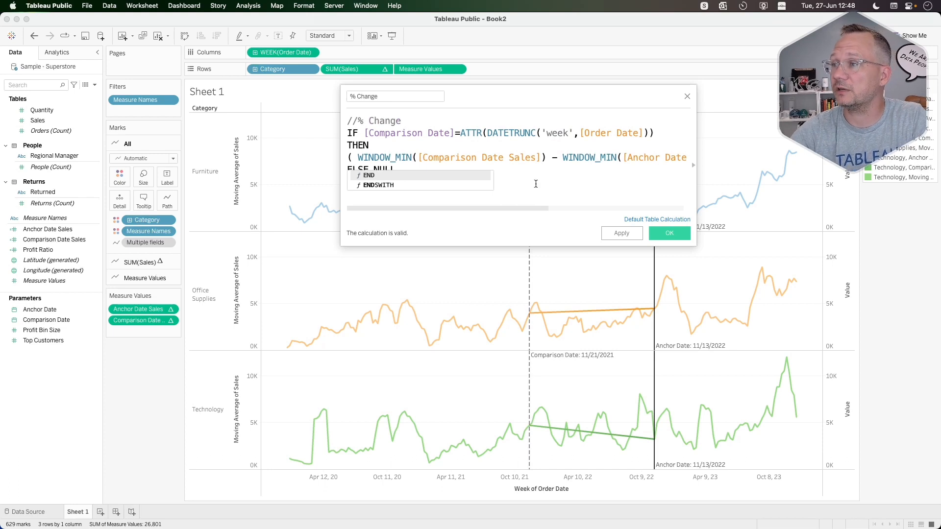
pyautogui.moveTo(693, 245); pyautogui.dragTo(932, 239)
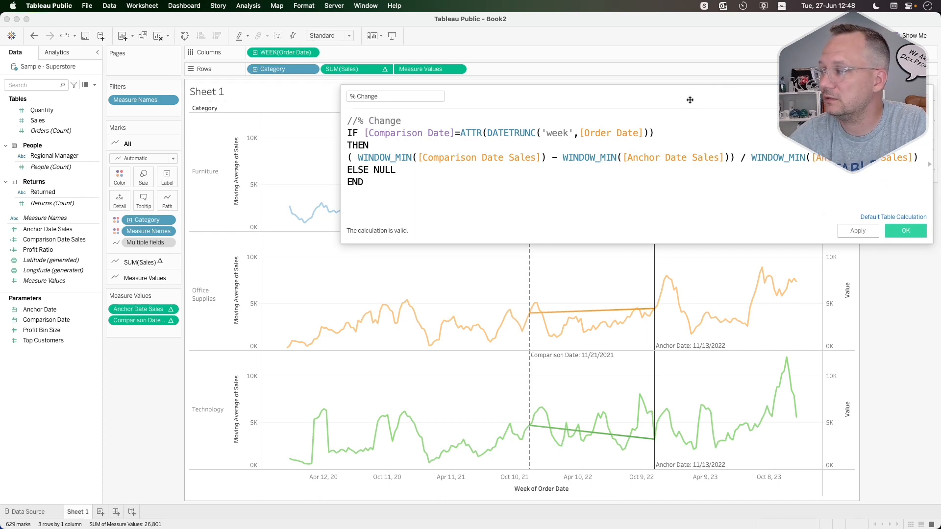
pyautogui.moveTo(690, 100); pyautogui.dragTo(521, 170)
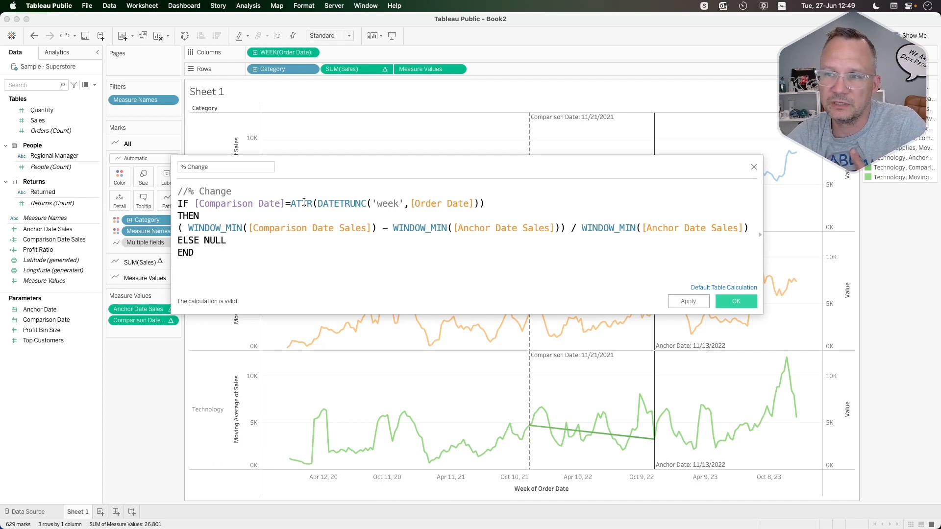
# - Review the WINDOW_MIN expressions in the % Change formula and save the calculated field
pyautogui.click(301, 229)
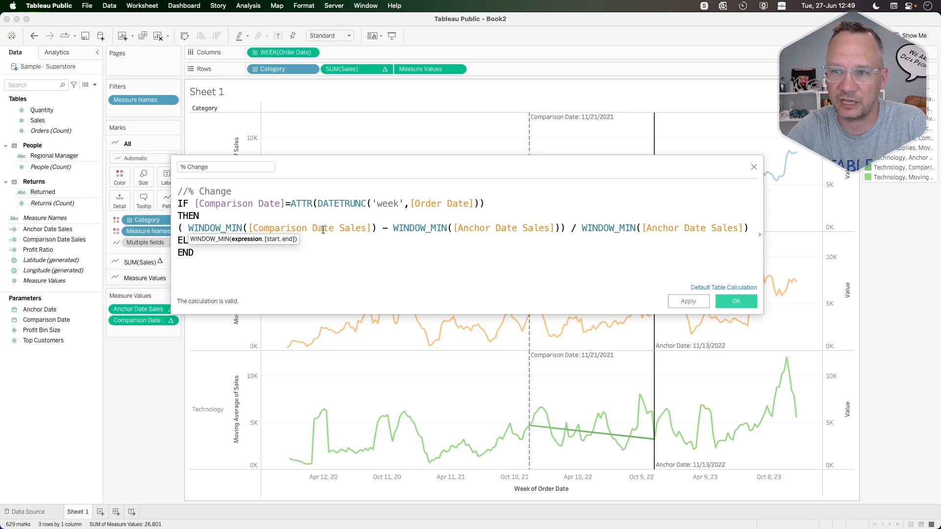
pyautogui.moveTo(243, 228); pyautogui.dragTo(188, 224)
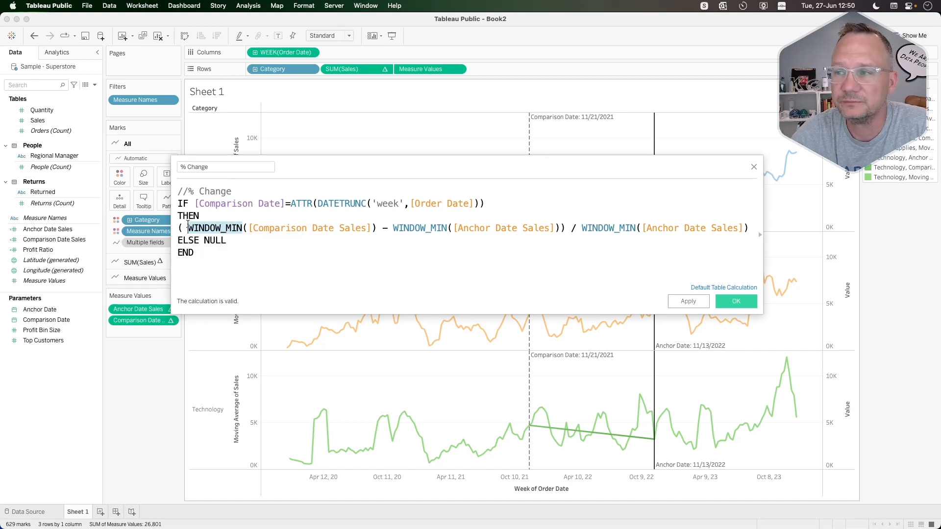
pyautogui.click(433, 226)
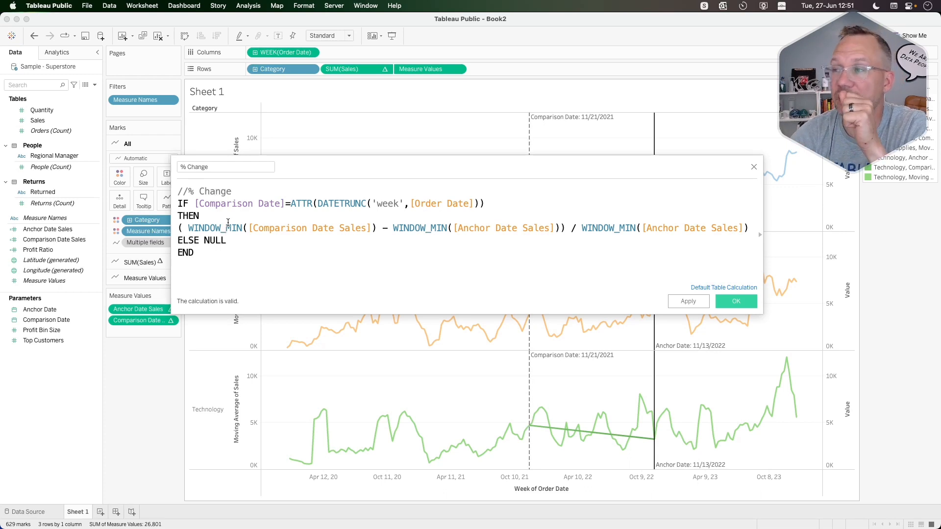
pyautogui.click(226, 226)
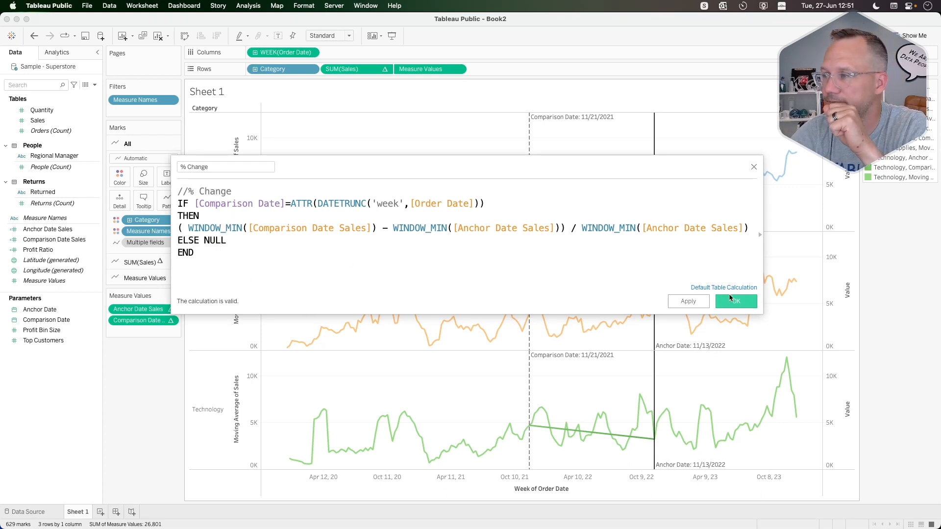
pyautogui.click(736, 302)
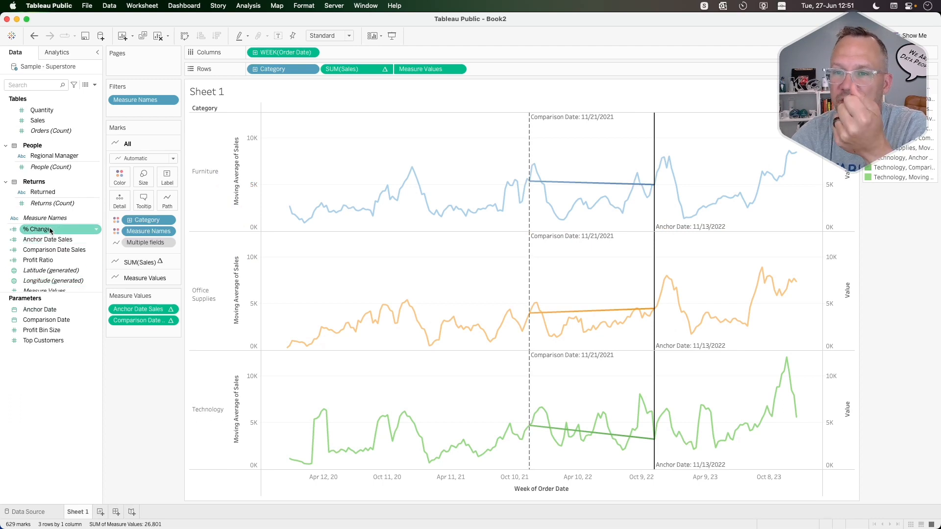
# - Add % Change as the label on the Measure Values marks
pyautogui.click(143, 278)
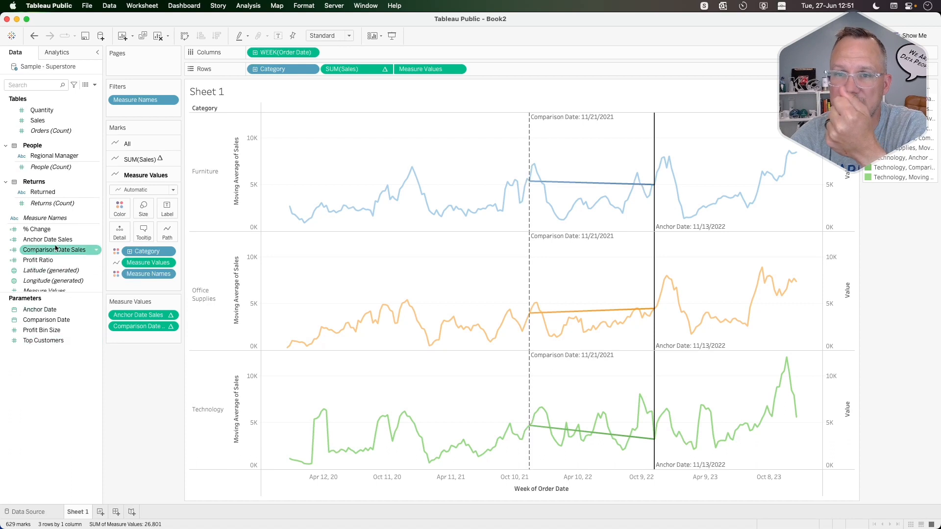
pyautogui.click(51, 230)
pyautogui.moveTo(51, 230); pyautogui.dragTo(165, 210)
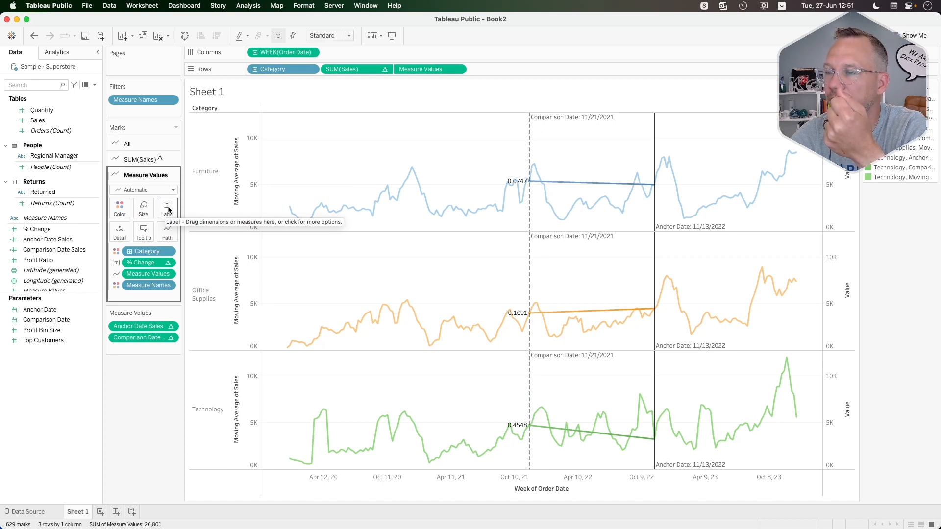
# - Choose Percentage with 1 decimal place as the default number format for the % Change field
pyautogui.click(43, 230)
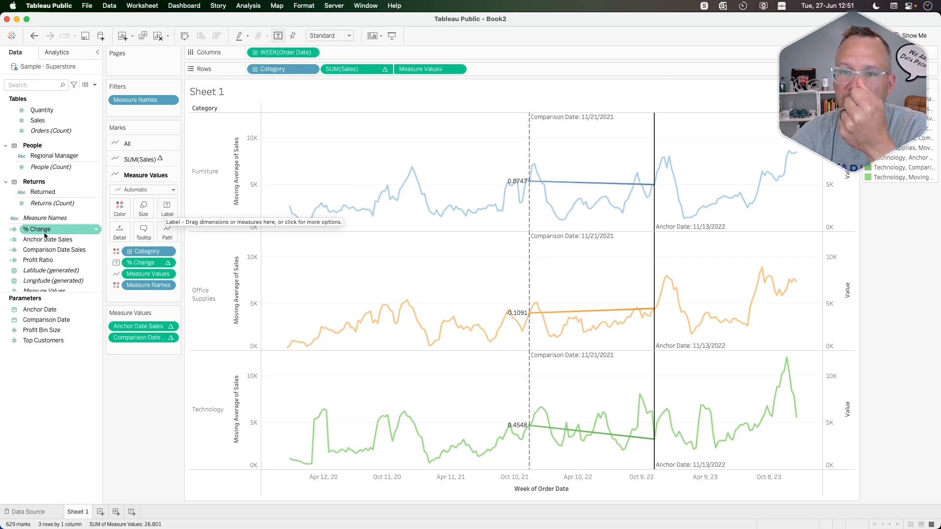
pyautogui.rightClick(41, 231)
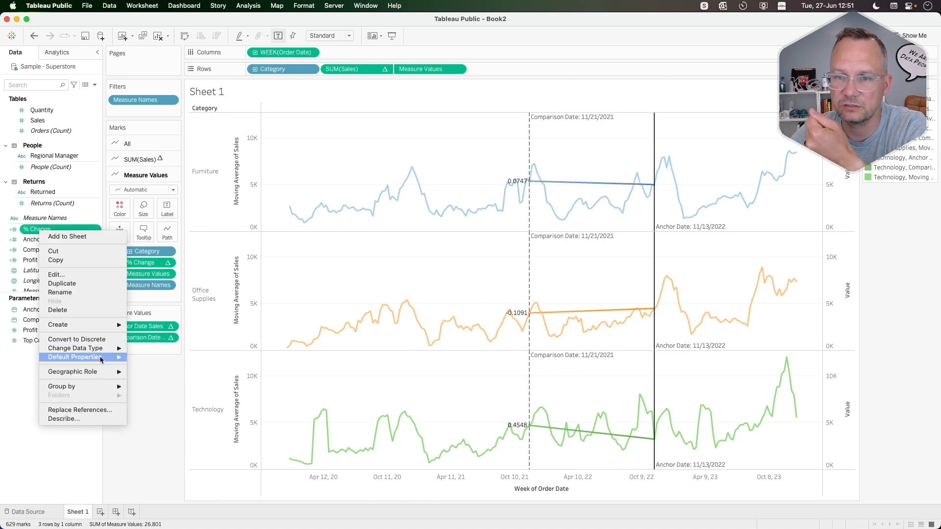
pyautogui.moveTo(102, 357)
pyautogui.click(155, 369)
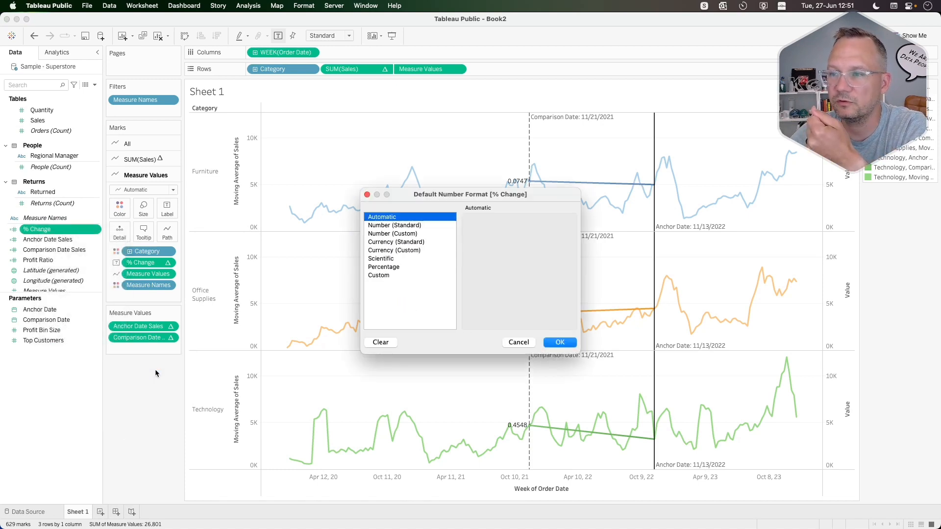
pyautogui.click(398, 268)
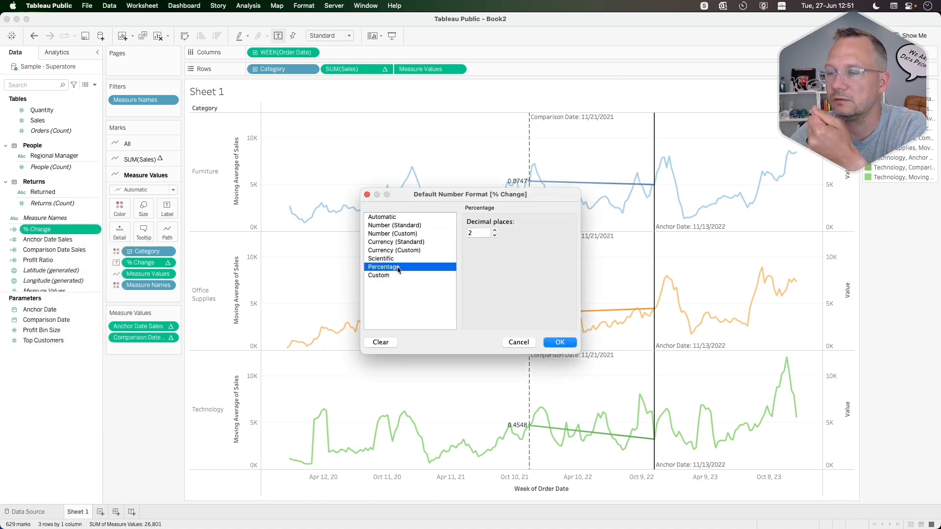
pyautogui.click(495, 236)
pyautogui.click(495, 236)
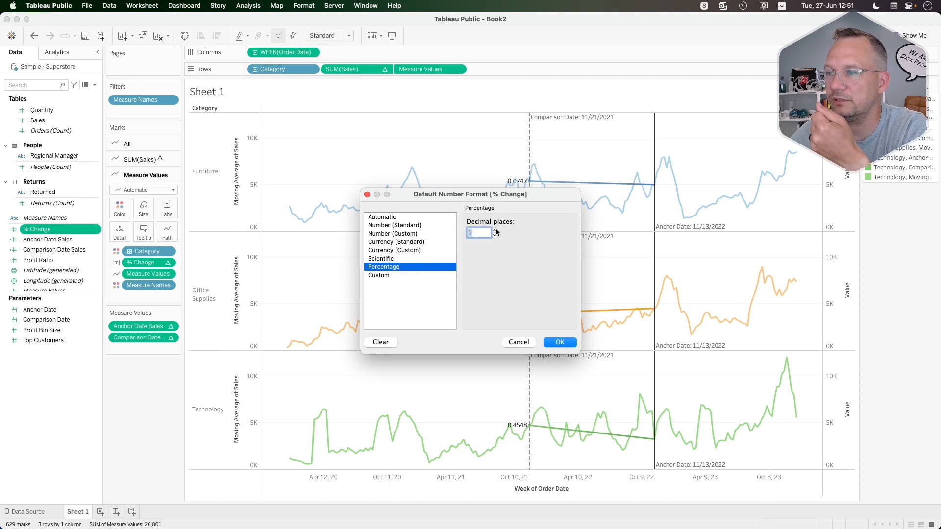
# - Turn the % Change number format into the custom format ▲0.0%;▼0.0%, inserting the triangle symbols from the Character Viewer, and apply it
pyautogui.click(385, 276)
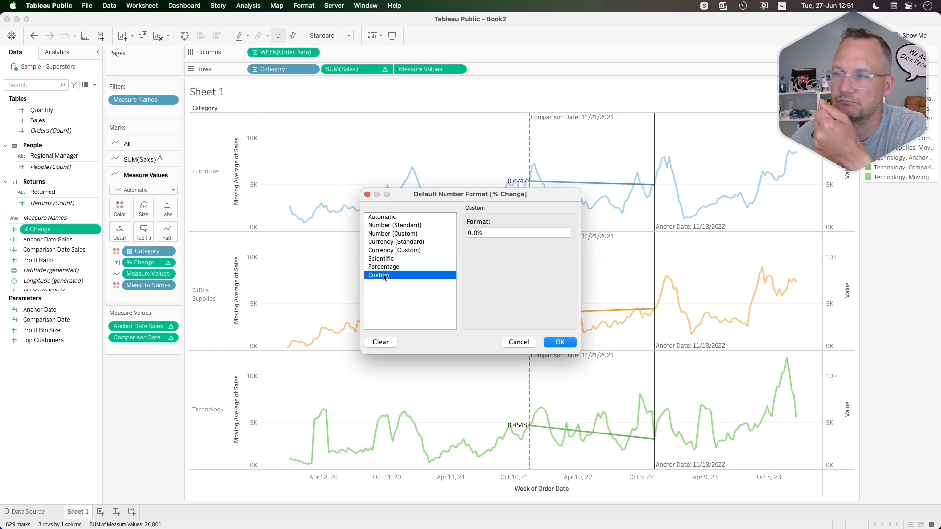
pyautogui.click(474, 234)
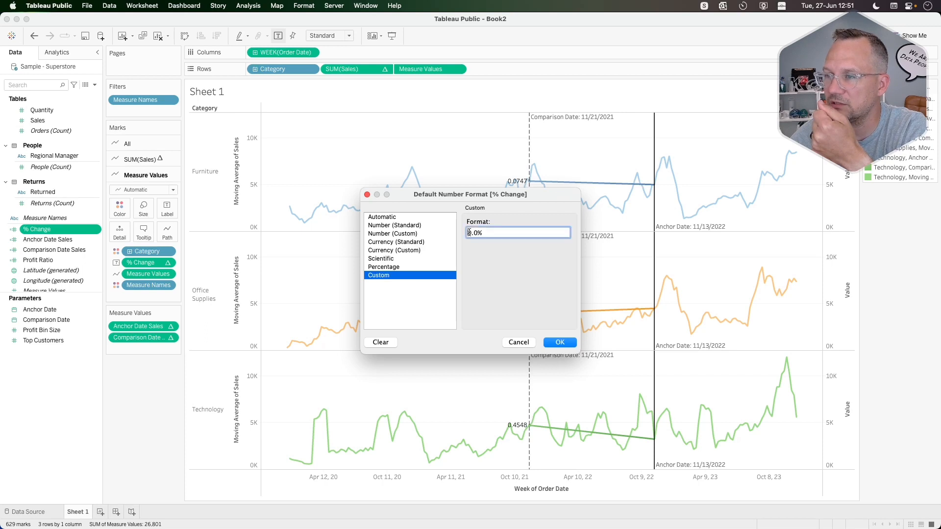
pyautogui.click(892, 7)
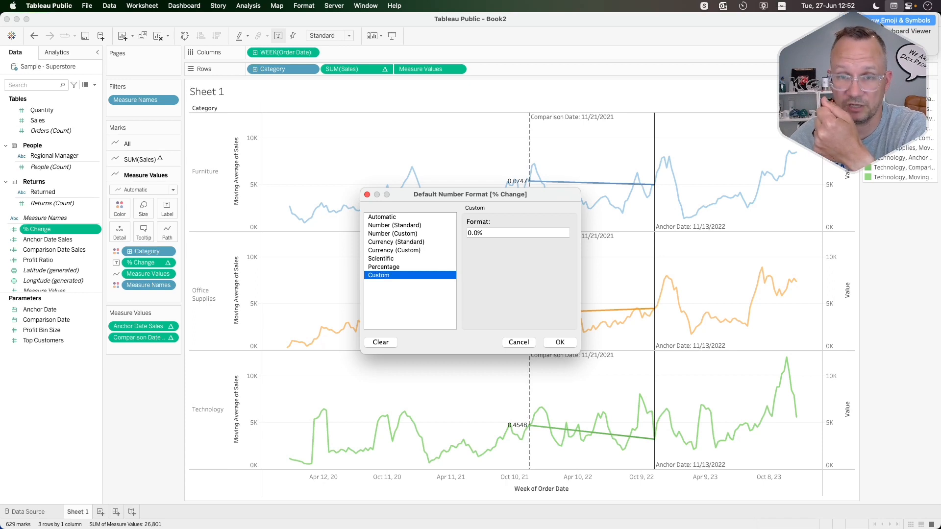
pyautogui.click(901, 20)
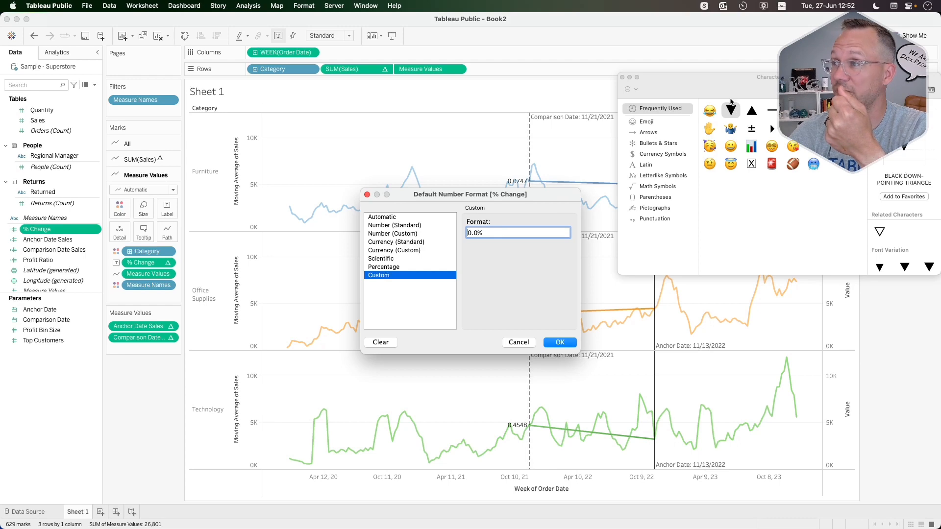
pyautogui.moveTo(724, 87); pyautogui.dragTo(442, 284)
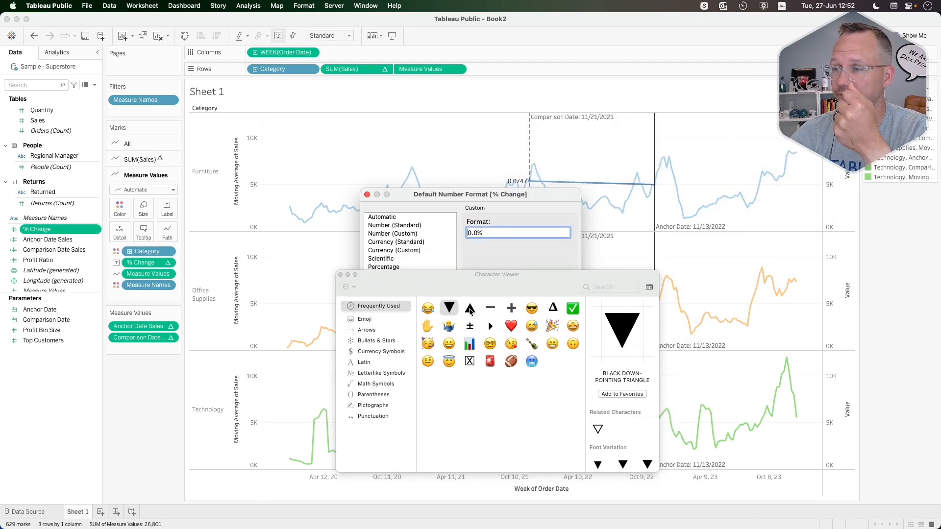
pyautogui.doubleClick(471, 309)
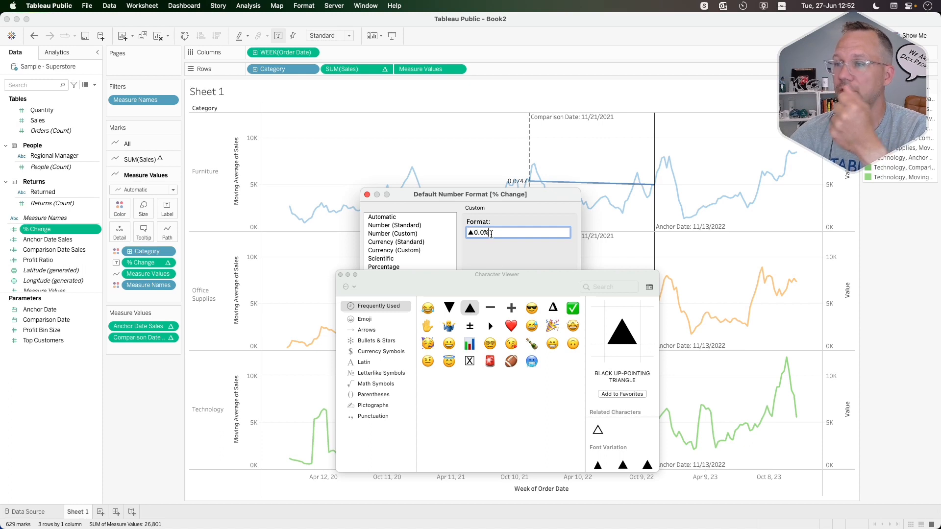
pyautogui.write(';')
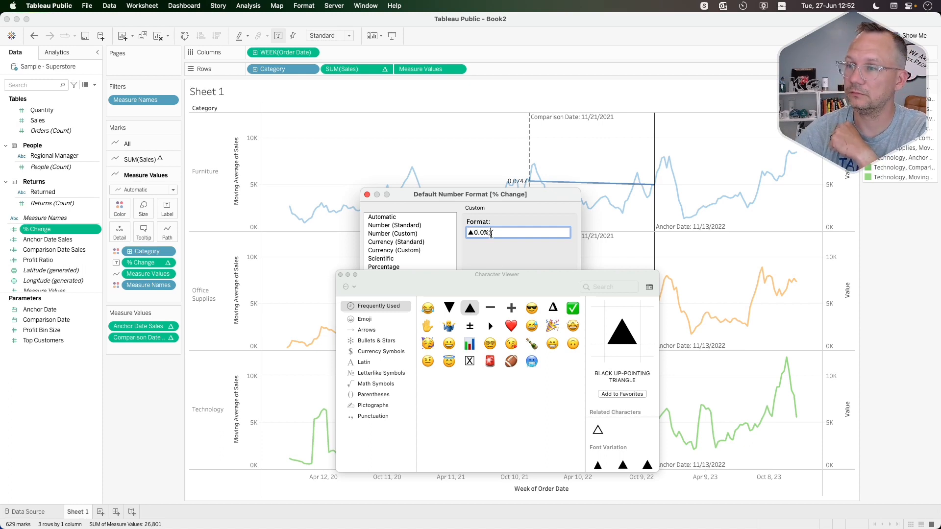
pyautogui.doubleClick(449, 308)
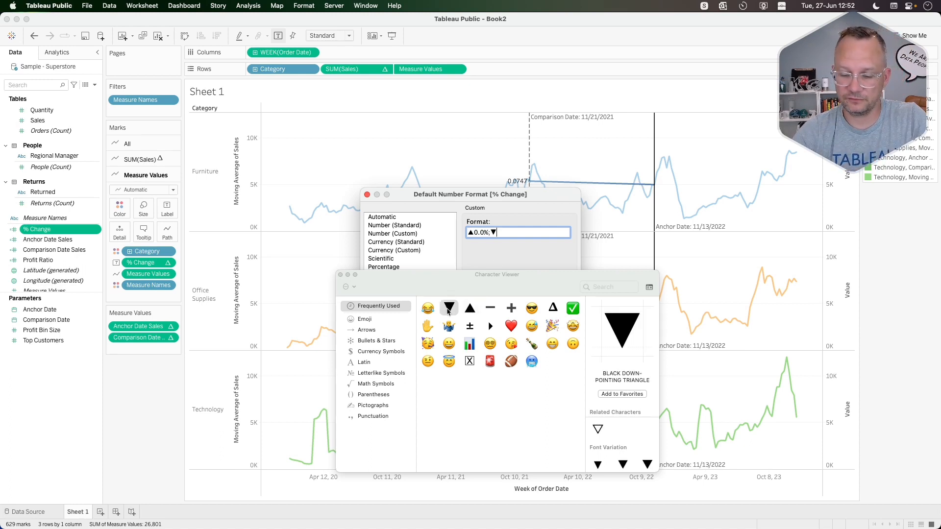
pyautogui.write('0.0')
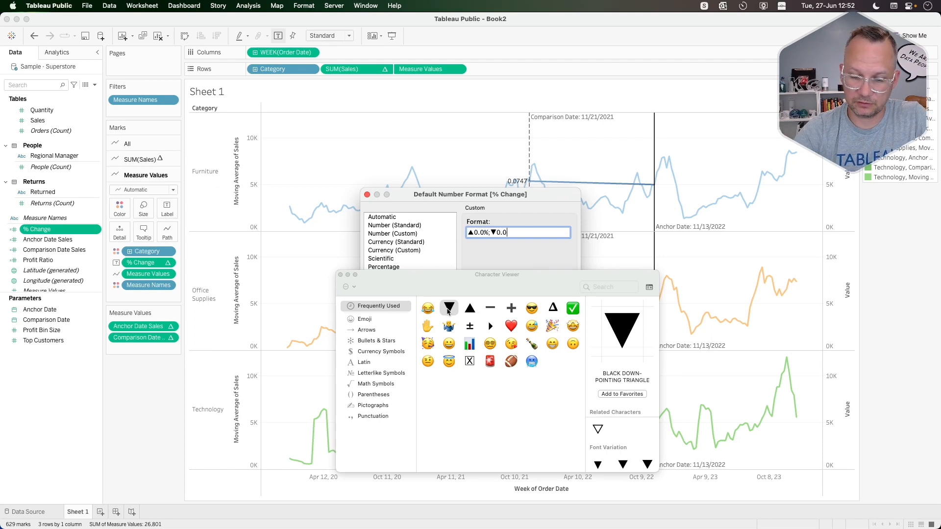
pyautogui.write('%')
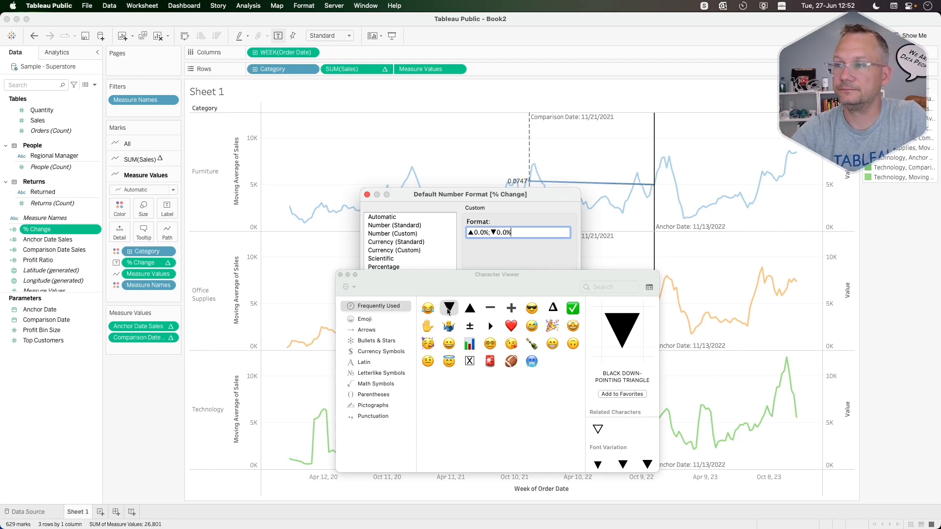
pyautogui.click(341, 275)
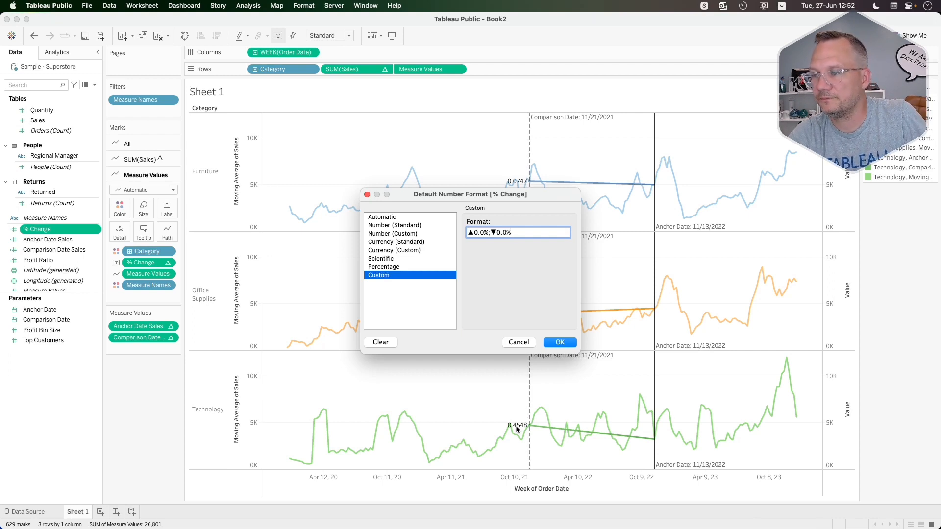
pyautogui.click(551, 342)
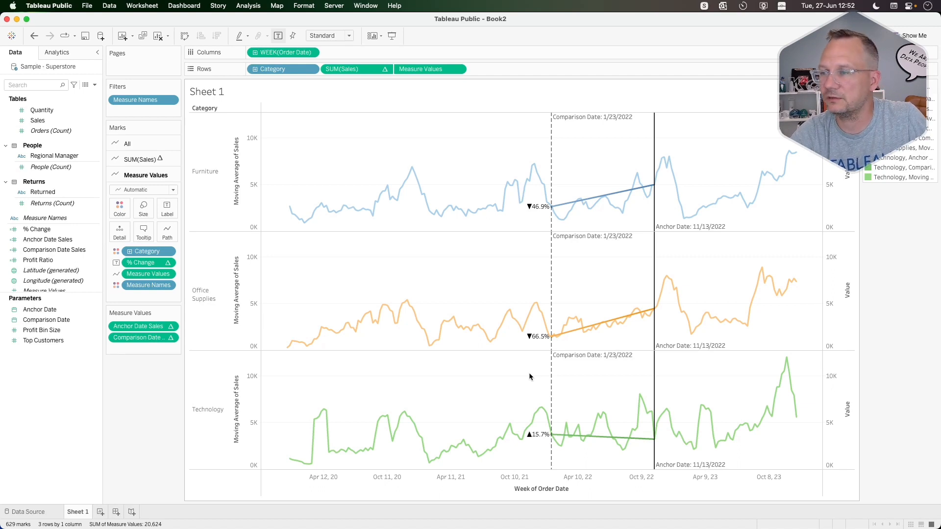
# - Format the Measure Values labels to match the mark color in bold 14-point Tableau Book
pyautogui.click(167, 214)
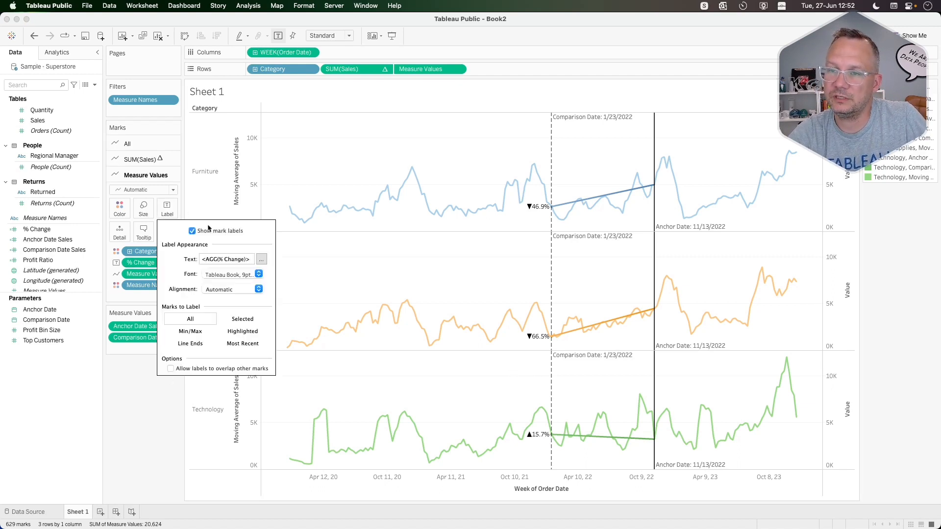
pyautogui.click(258, 275)
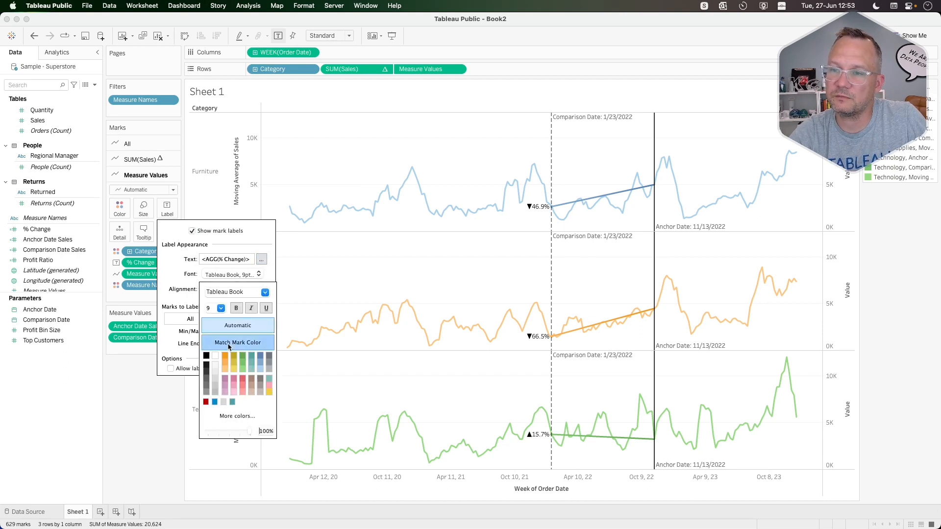
pyautogui.click(228, 345)
pyautogui.click(221, 308)
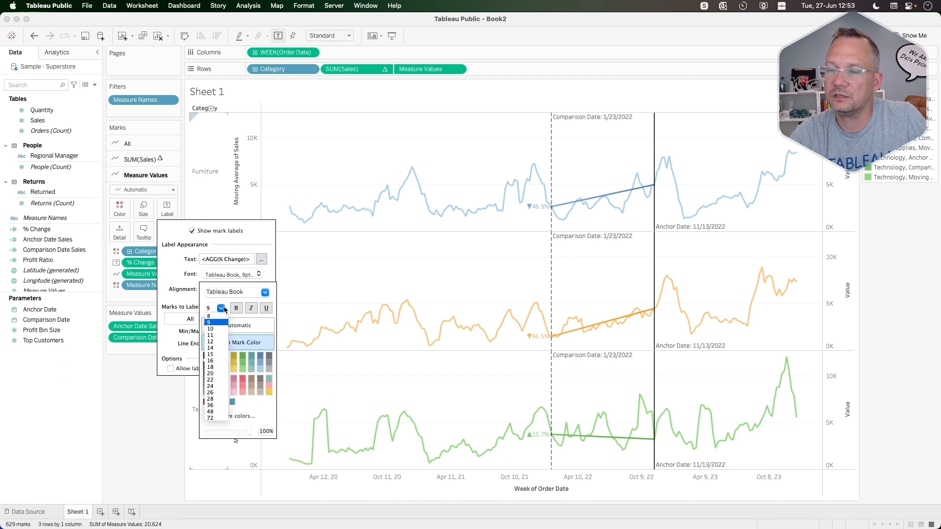
pyautogui.click(217, 348)
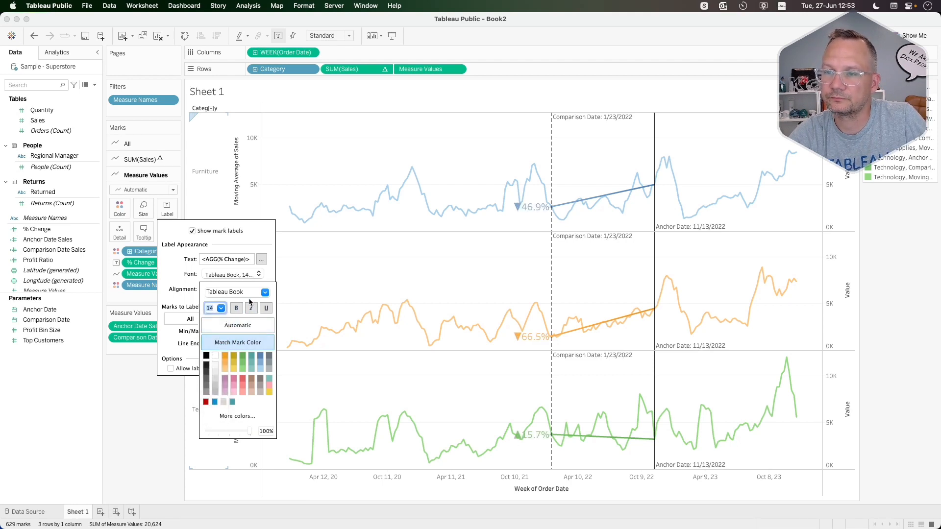
pyautogui.click(236, 308)
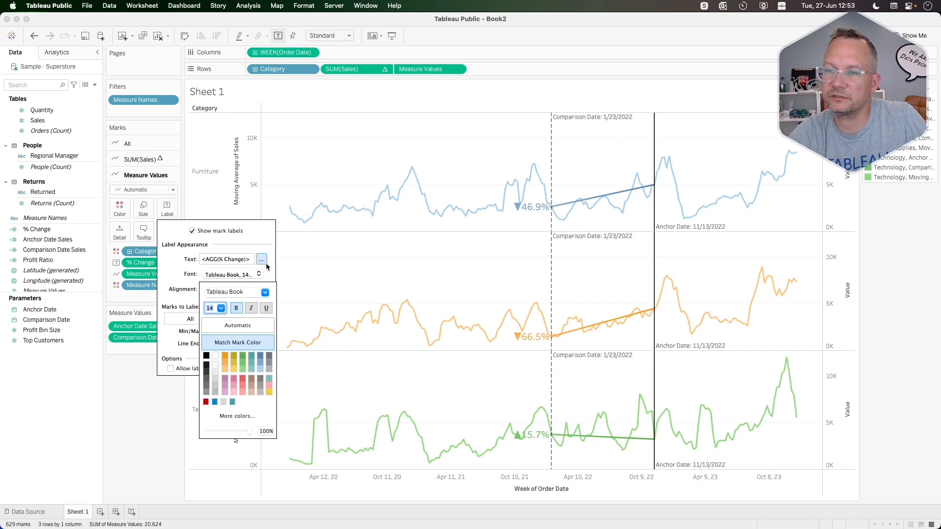
pyautogui.click(262, 236)
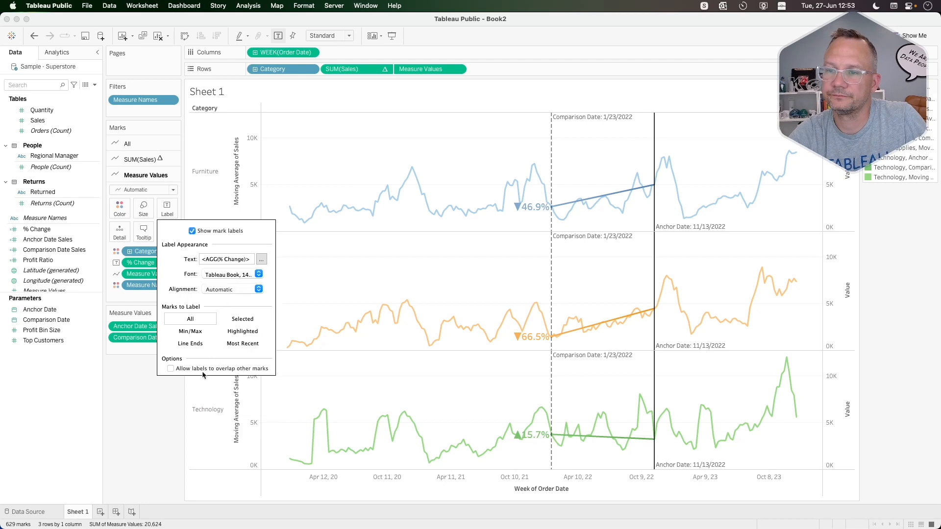
pyautogui.click(165, 425)
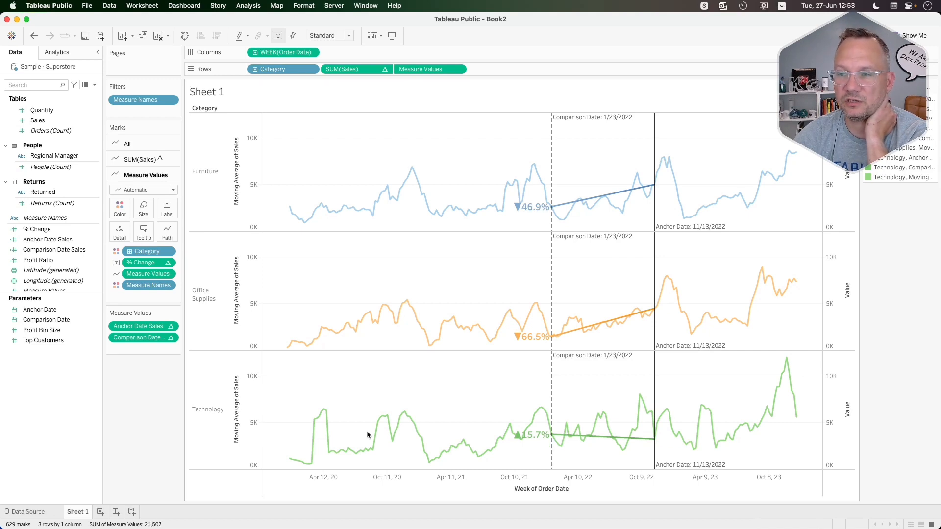
# - Examine the % Change labels on the Technology line with the Comparison Date moved to 11/29/2020 and 12/26/2021
pyautogui.moveTo(407, 414)
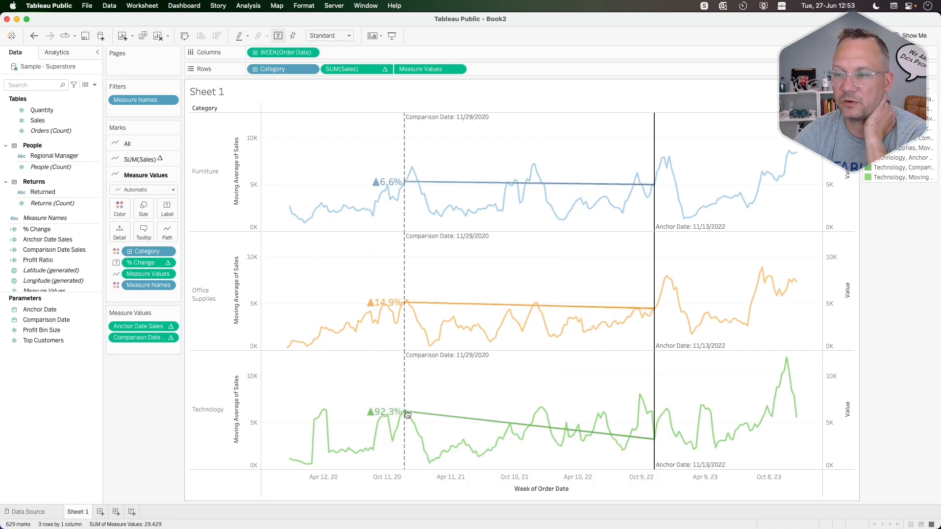
pyautogui.moveTo(538, 408)
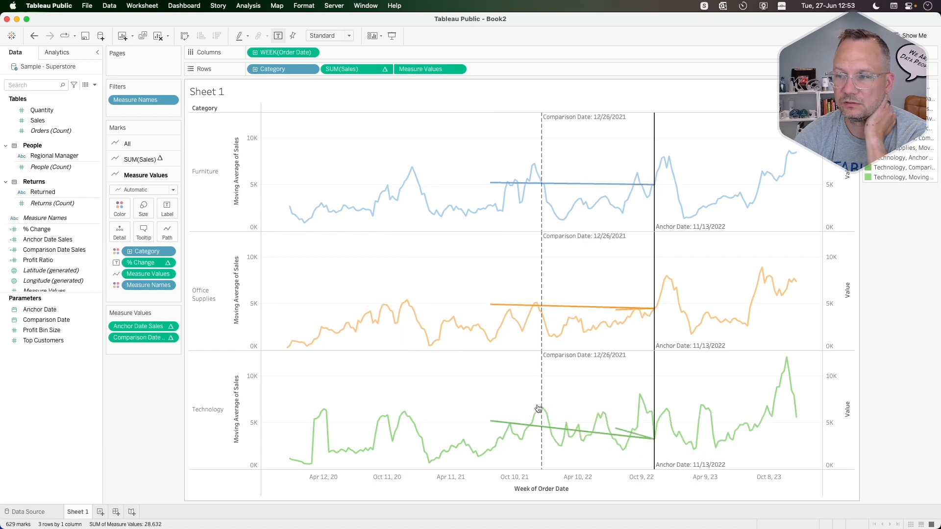